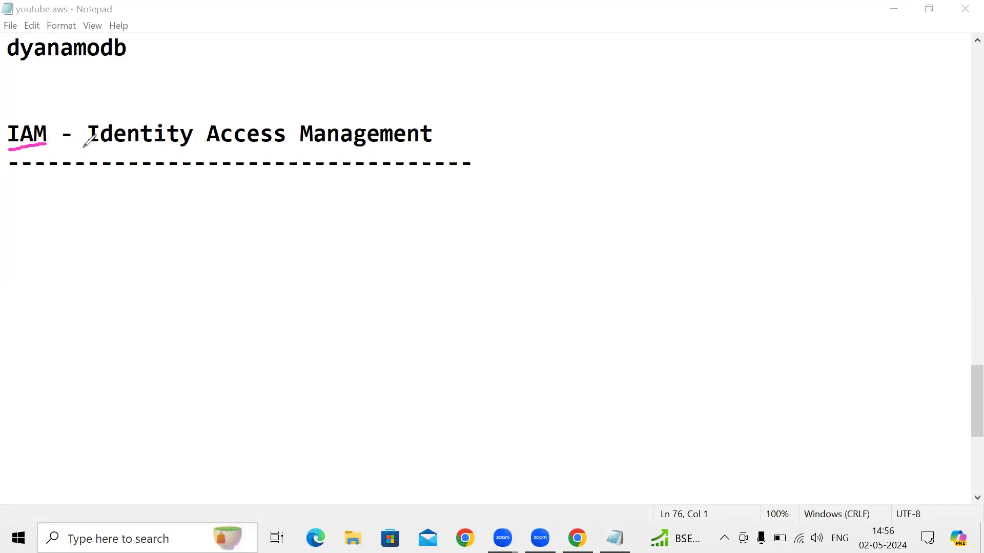
# Underline "Identity Access Management" in pink and handwrite the first notes below it, starting with "user", with lines linking them to the heading.
pyautogui.moveTo(92, 151); pyautogui.dragTo(351, 150)
pyautogui.moveTo(425, 147); pyautogui.dragTo(430, 149)
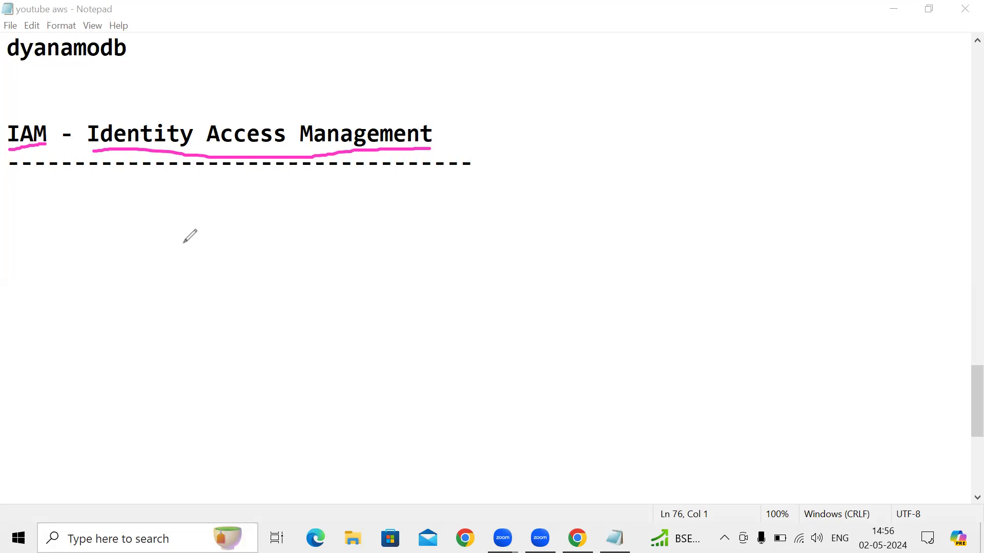
pyautogui.moveTo(105, 218)
pyautogui.mouseDown()
pyautogui.moveTo(134, 213)
pyautogui.moveTo(141, 196)
pyautogui.moveTo(190, 212)
pyautogui.mouseUp()
pyautogui.moveTo(128, 244); pyautogui.dragTo(214, 221)
pyautogui.moveTo(228, 141)
pyautogui.mouseDown()
pyautogui.moveTo(190, 188)
pyautogui.moveTo(297, 160)
pyautogui.mouseUp()
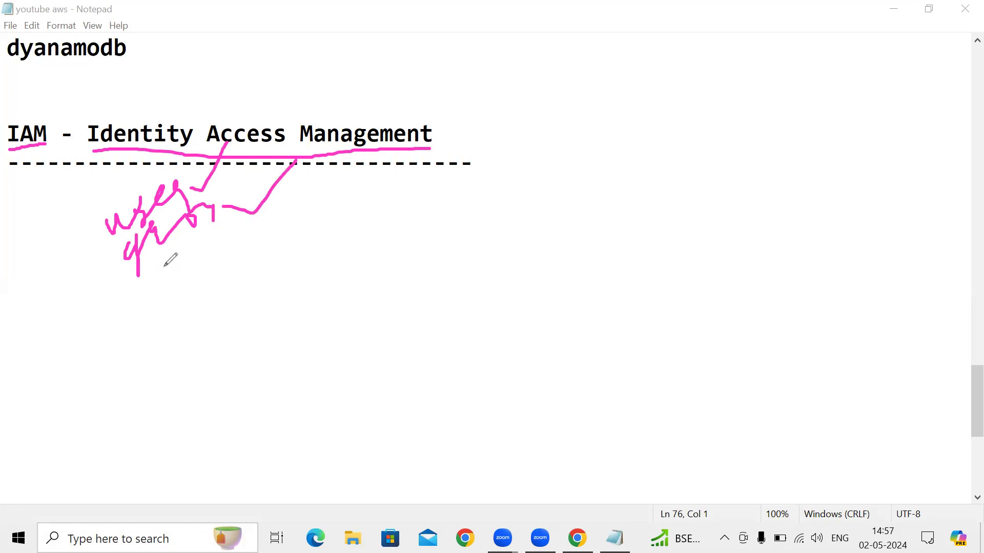
# Handwrite the remaining IAM topics beneath the first notes and circle the whole handwritten list.
pyautogui.moveTo(149, 261); pyautogui.dragTo(157, 301)
pyautogui.moveTo(180, 255)
pyautogui.mouseDown()
pyautogui.moveTo(215, 248)
pyautogui.moveTo(233, 228)
pyautogui.moveTo(226, 280)
pyautogui.moveTo(267, 247)
pyautogui.mouseUp()
pyautogui.click(179, 318)
pyautogui.moveTo(199, 368)
pyautogui.mouseDown()
pyautogui.moveTo(194, 333)
pyautogui.moveTo(222, 312)
pyautogui.moveTo(213, 323)
pyautogui.mouseUp()
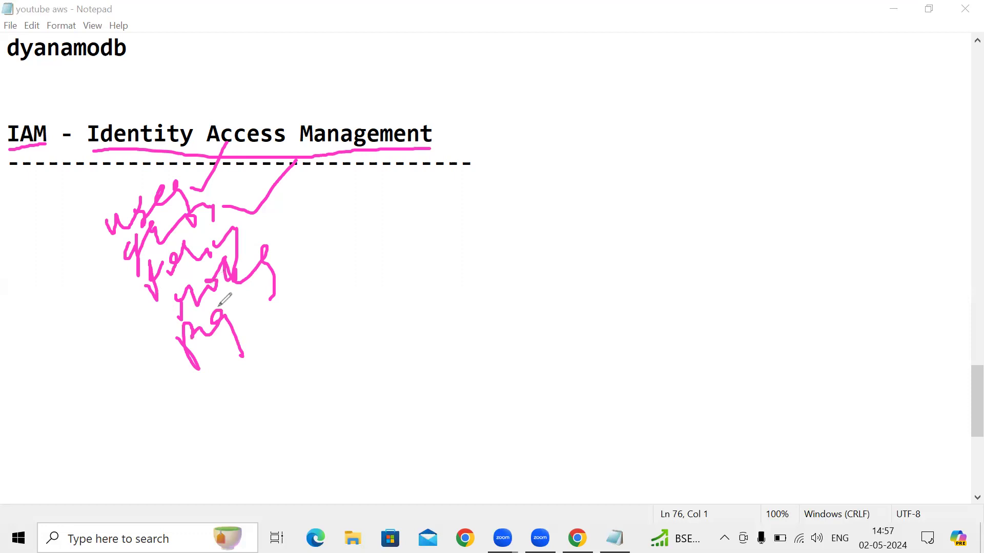
pyautogui.moveTo(231, 184); pyautogui.dragTo(237, 197)
pyautogui.moveTo(154, 159)
pyautogui.mouseDown()
pyautogui.moveTo(97, 292)
pyautogui.moveTo(191, 388)
pyautogui.moveTo(283, 337)
pyautogui.moveTo(290, 236)
pyautogui.moveTo(243, 181)
pyautogui.mouseUp()
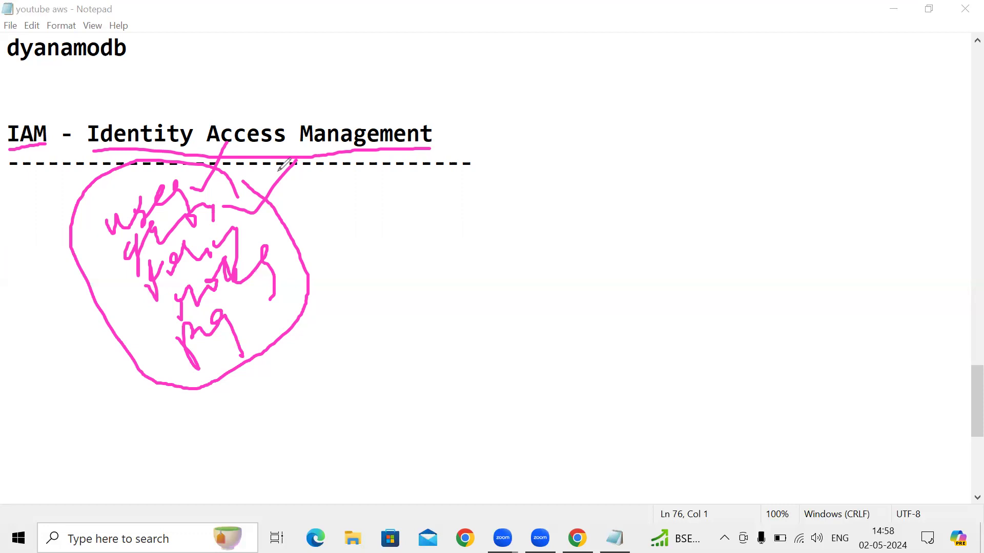
# Switch to the AWS console in Chrome and circle the Console Home heading in pink.
pyautogui.click(571, 63)
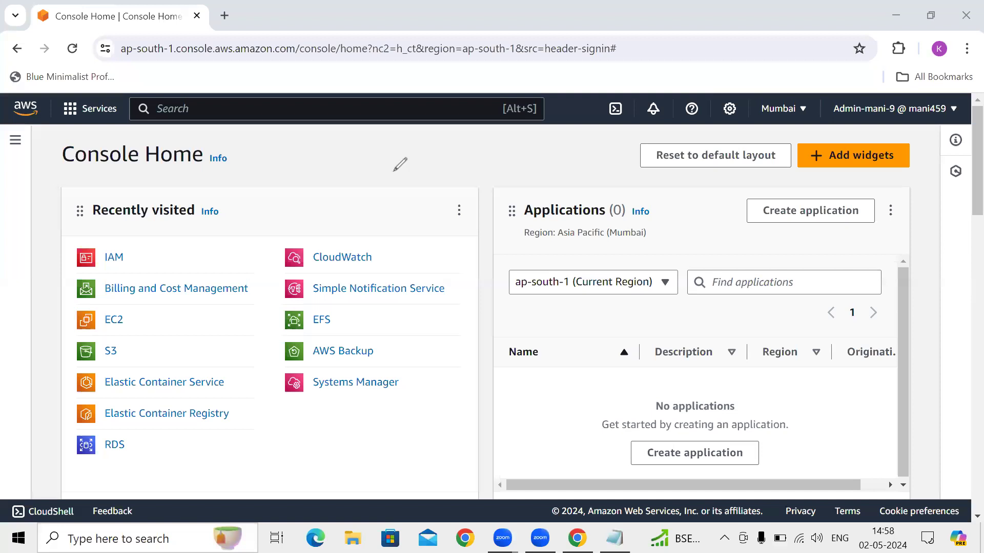
pyautogui.moveTo(180, 134); pyautogui.dragTo(67, 135)
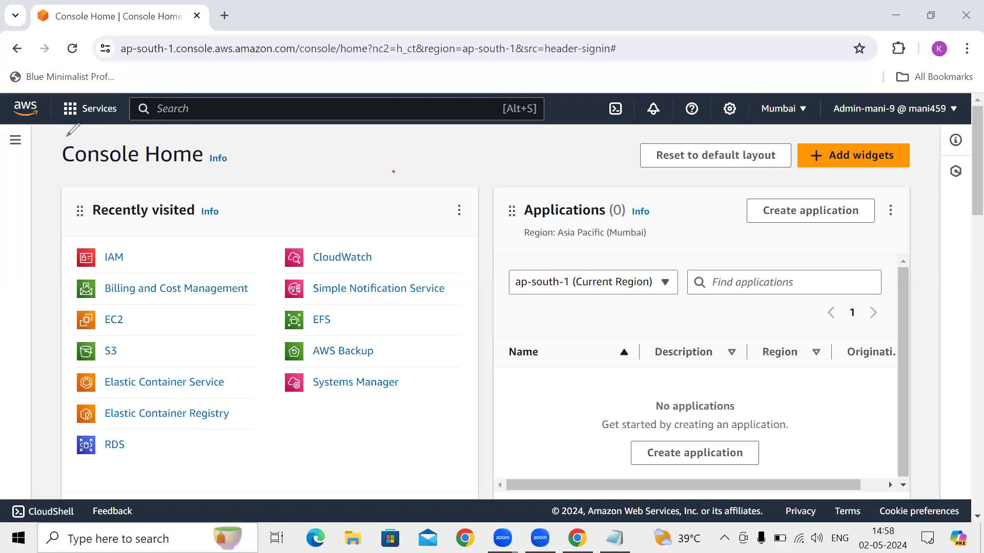
pyautogui.moveTo(187, 182)
pyautogui.mouseDown()
pyautogui.moveTo(225, 154)
pyautogui.moveTo(202, 135)
pyautogui.moveTo(177, 132)
pyautogui.mouseUp()
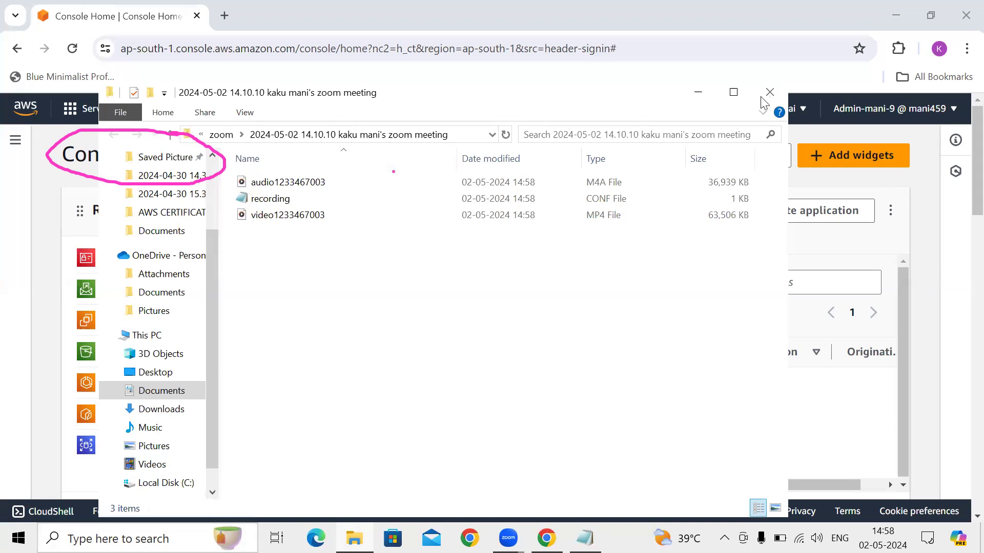
# Close the recordings folder window and underline the signed-in account name, then the account ID and IAM user in the account details.
pyautogui.click(768, 93)
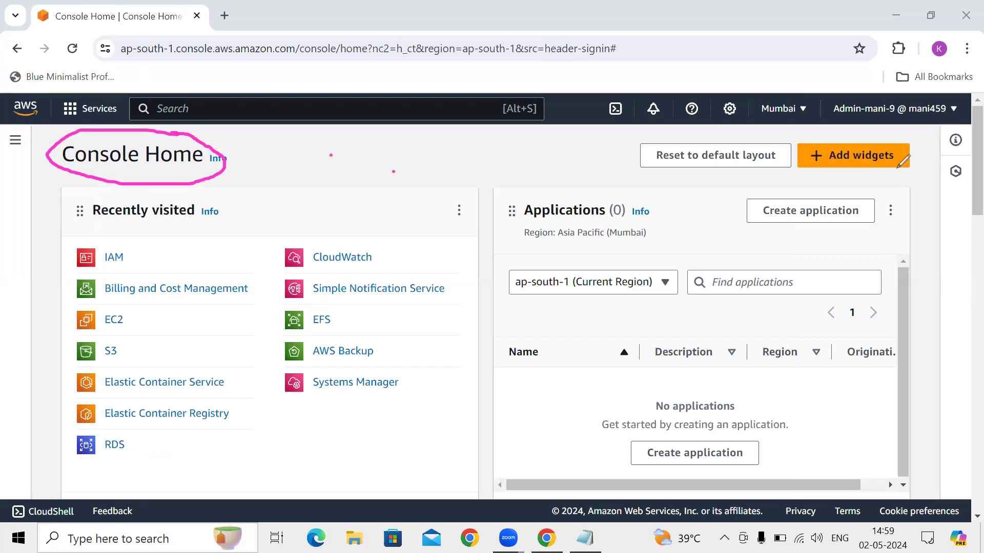
pyautogui.moveTo(834, 118); pyautogui.dragTo(952, 116)
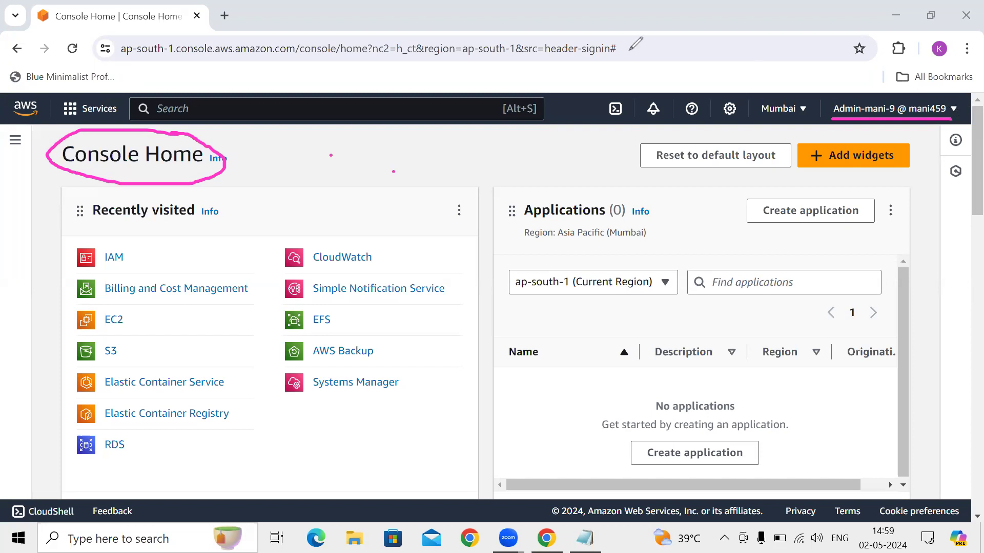
pyautogui.click(953, 108)
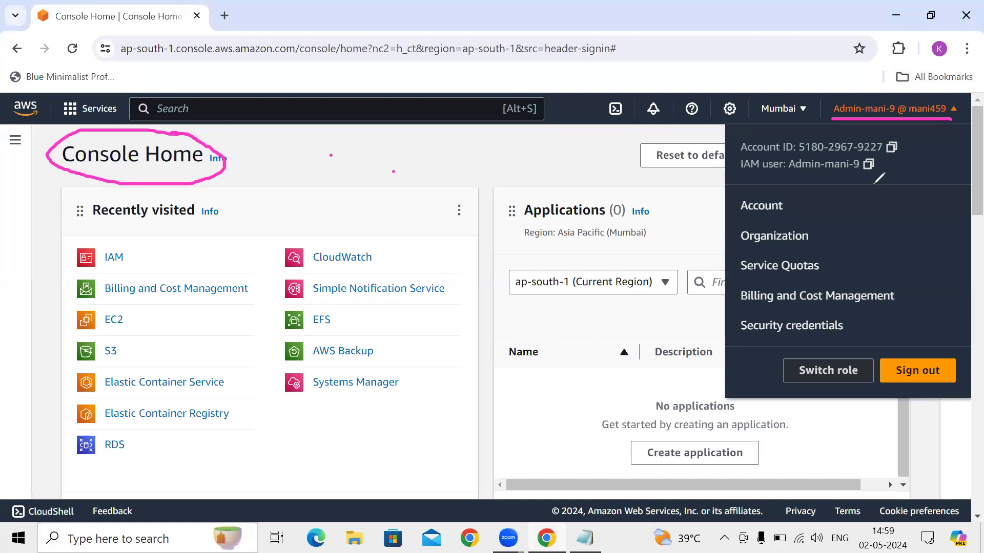
pyautogui.moveTo(755, 152); pyautogui.dragTo(896, 152)
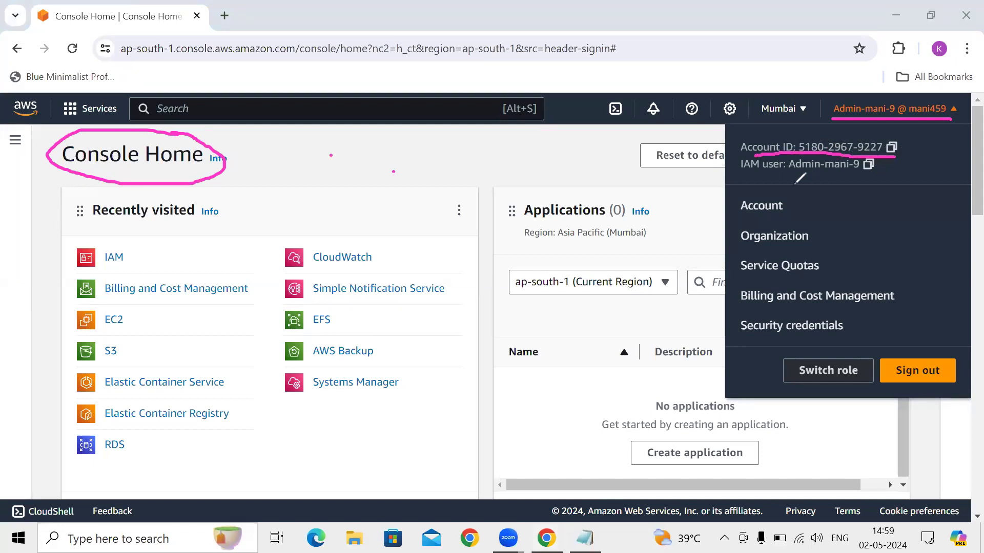
pyautogui.moveTo(764, 188); pyautogui.dragTo(876, 175)
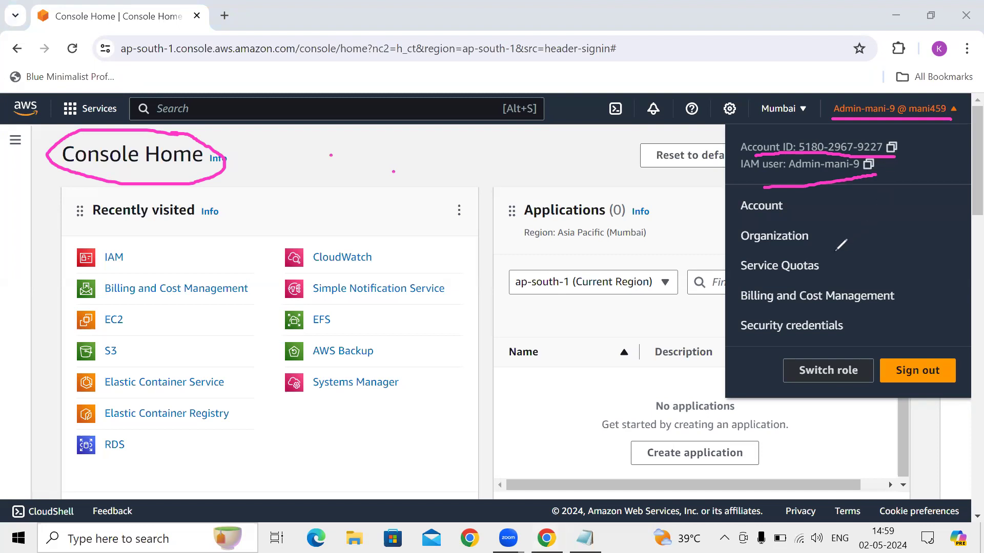
# Erase all pink annotations from the console and close the account details.
pyautogui.click(600, 166)
pyautogui.press('e')
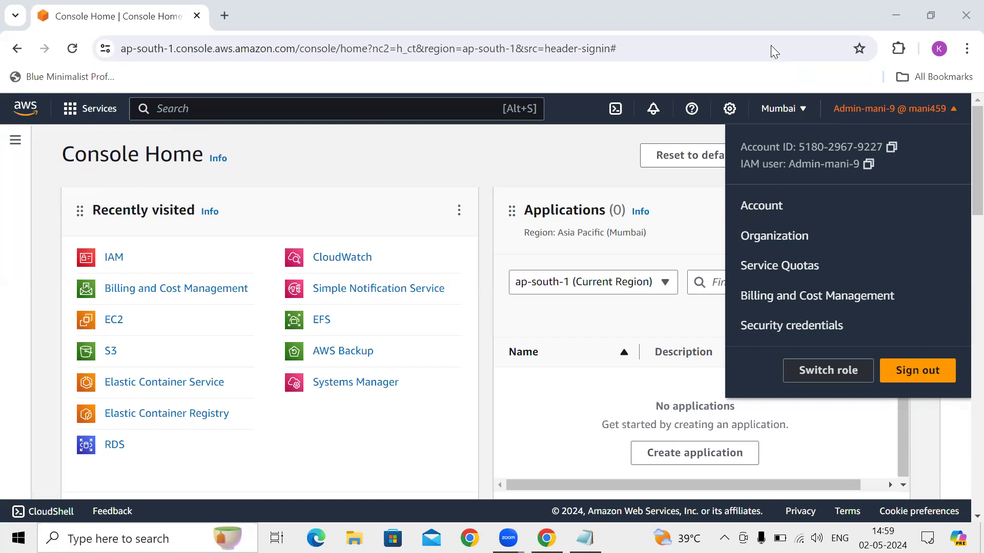
pyautogui.click(705, 177)
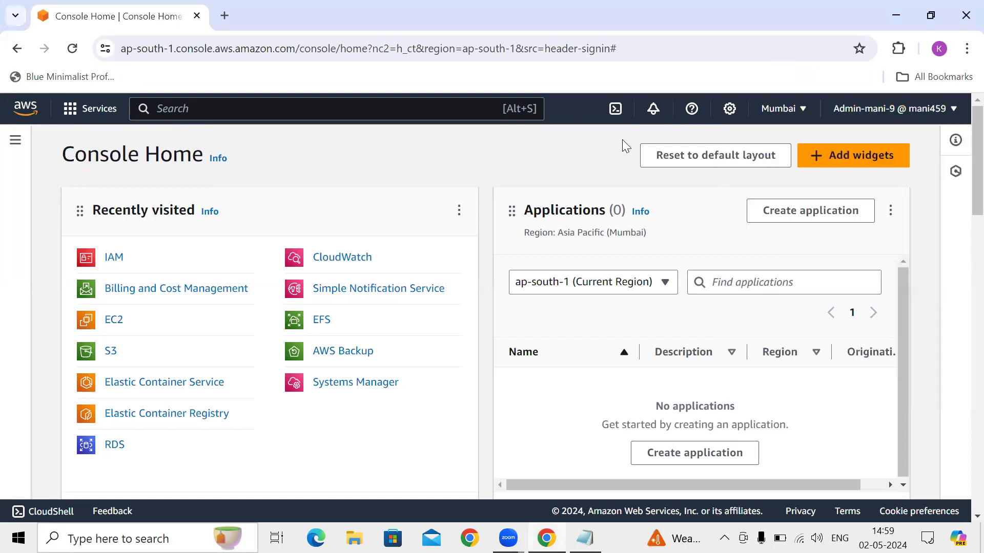
# Look through the list of available AWS regions from US East to South America, keeping Asia Pacific (Mumbai) selected.
pyautogui.click(806, 114)
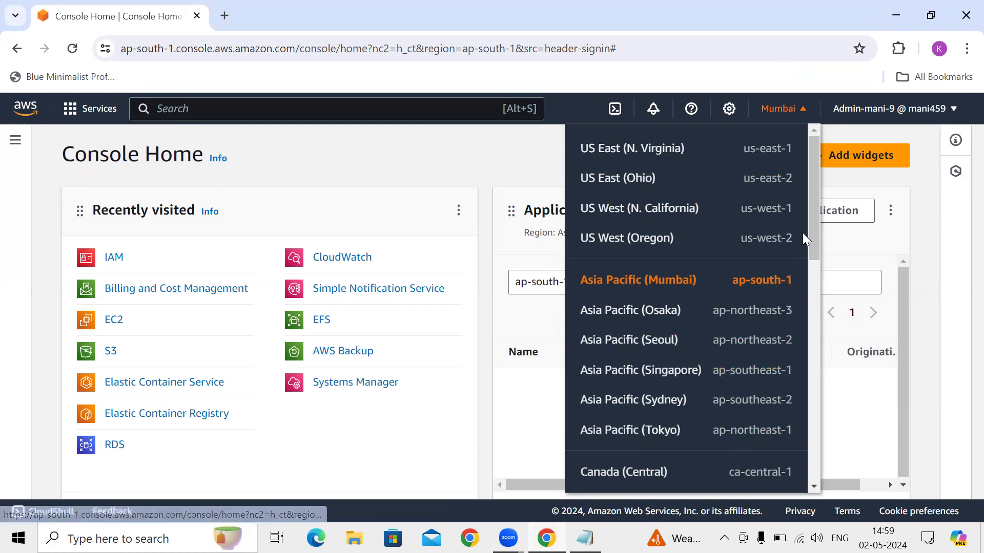
pyautogui.moveTo(812, 225); pyautogui.dragTo(804, 316)
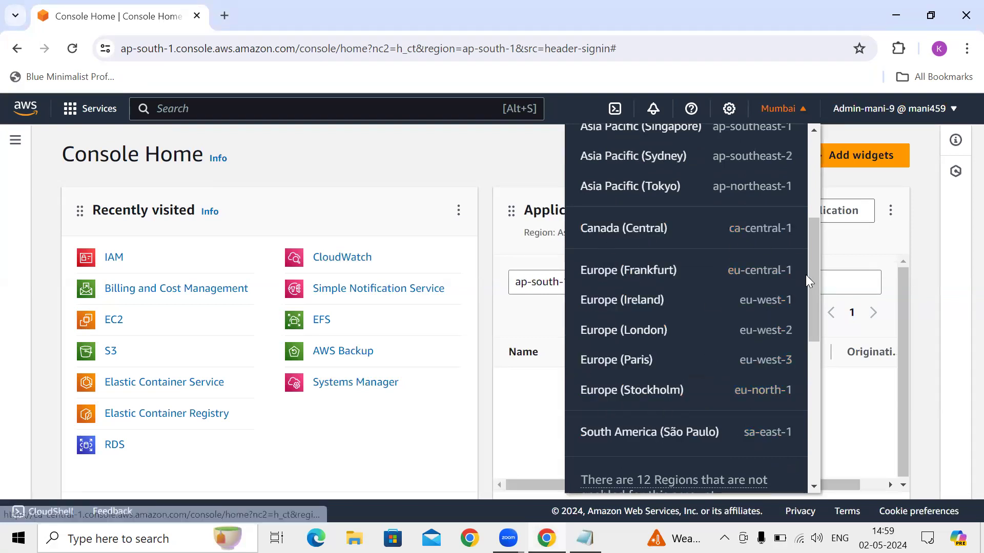
pyautogui.moveTo(814, 279); pyautogui.dragTo(819, 194)
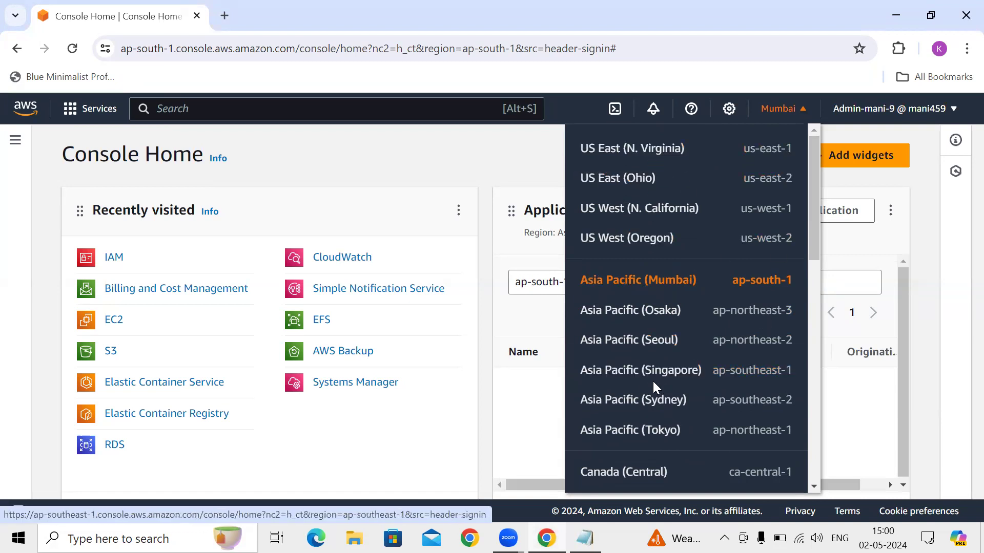
pyautogui.click(800, 111)
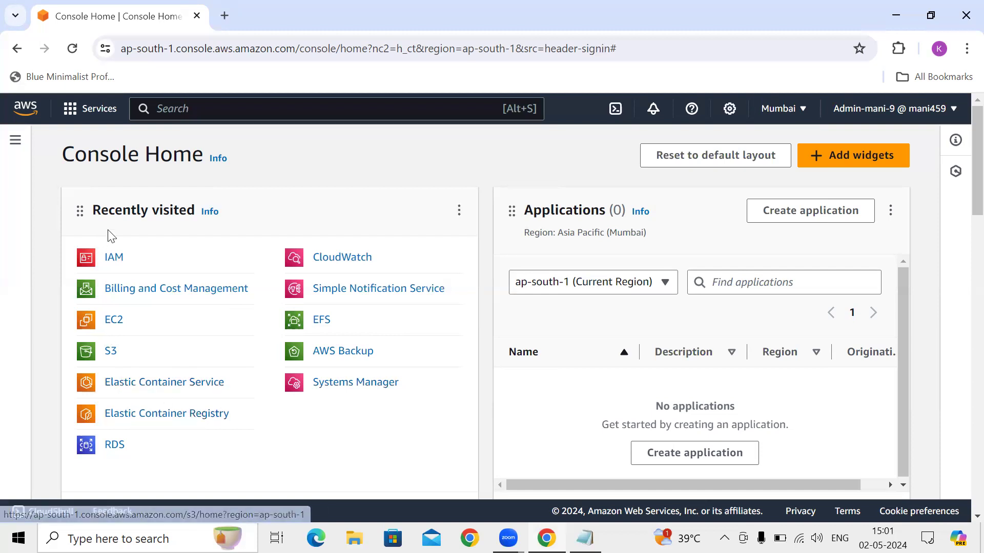
# Open Billing and Cost Management for the account and view its Bills page.
pyautogui.click(14, 144)
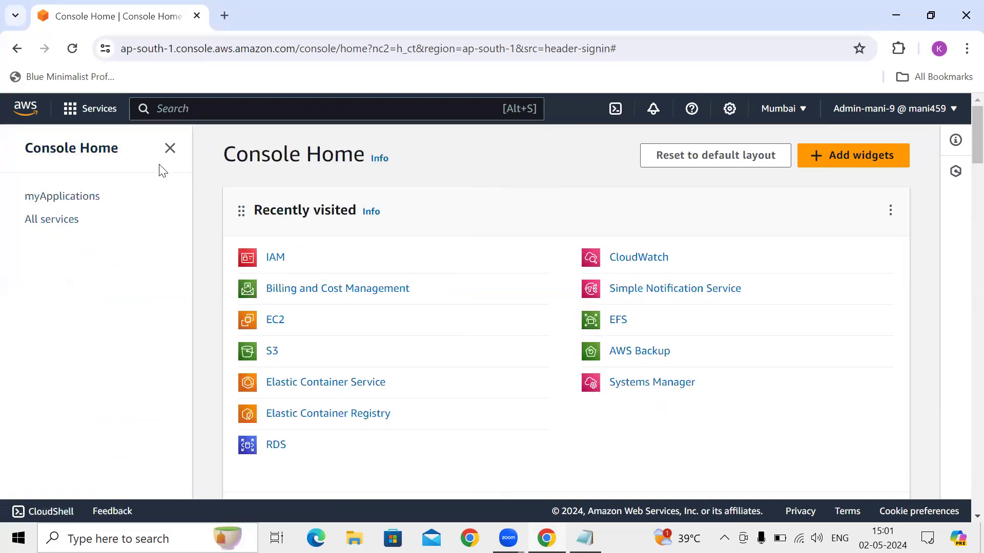
pyautogui.click(169, 151)
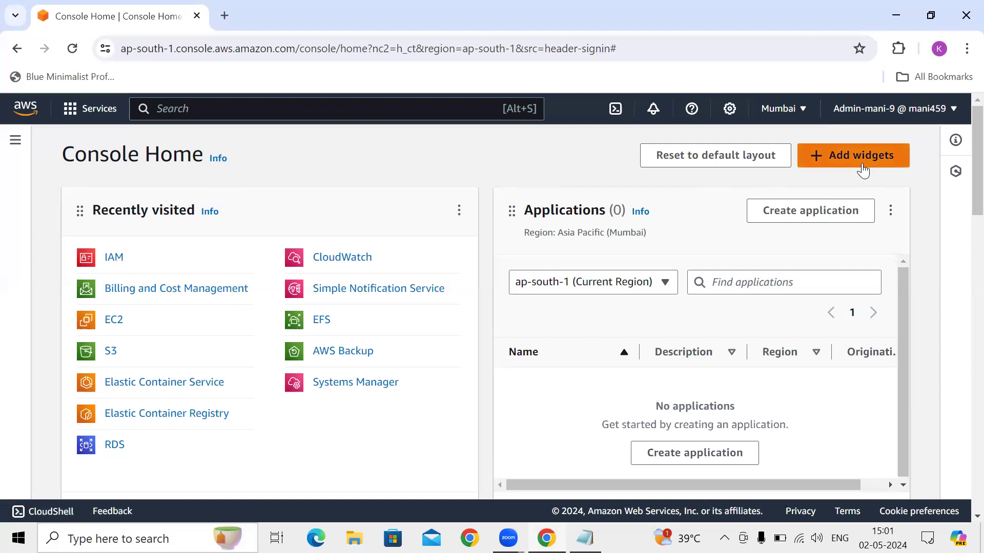
pyautogui.click(957, 117)
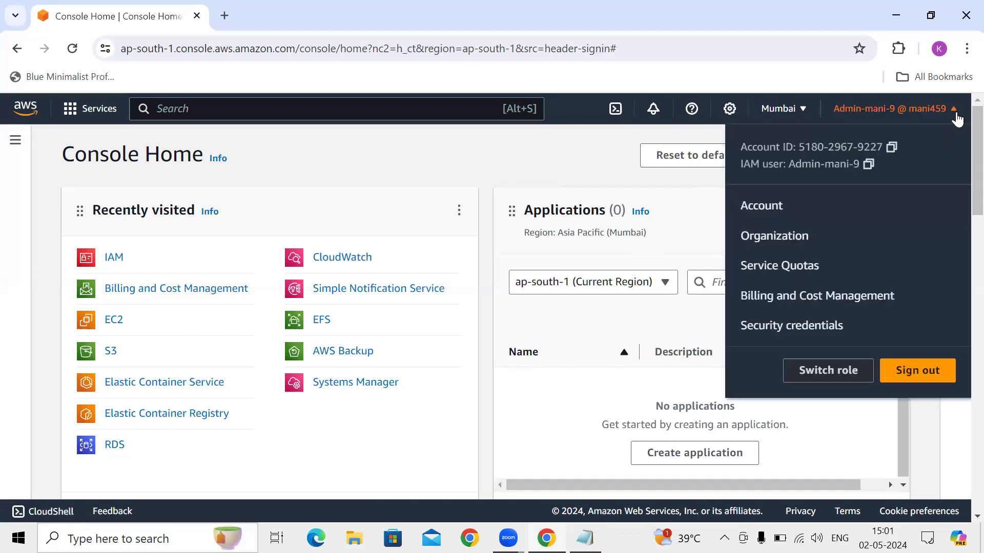
pyautogui.click(797, 307)
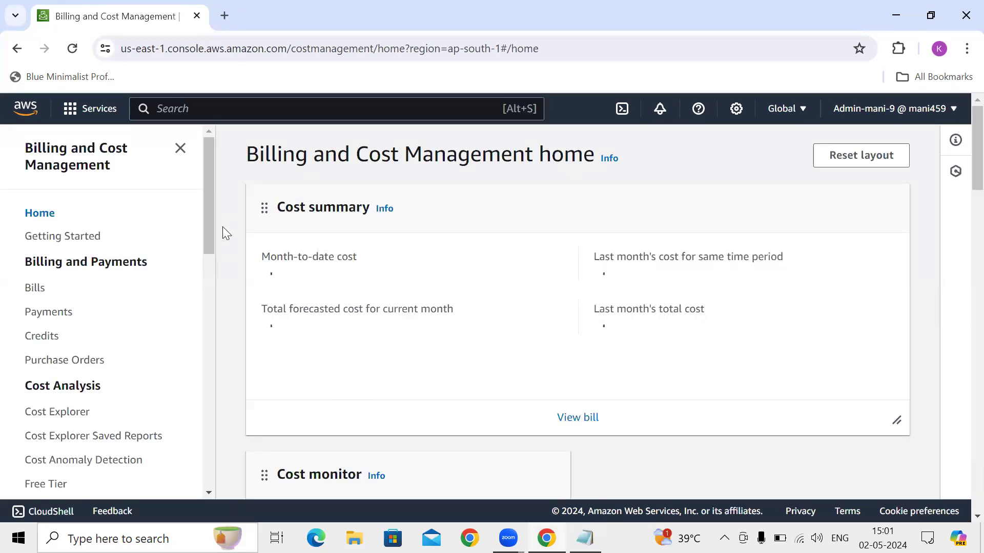
pyautogui.moveTo(206, 201)
pyautogui.mouseDown()
pyautogui.moveTo(206, 277)
pyautogui.moveTo(219, 202)
pyautogui.mouseUp()
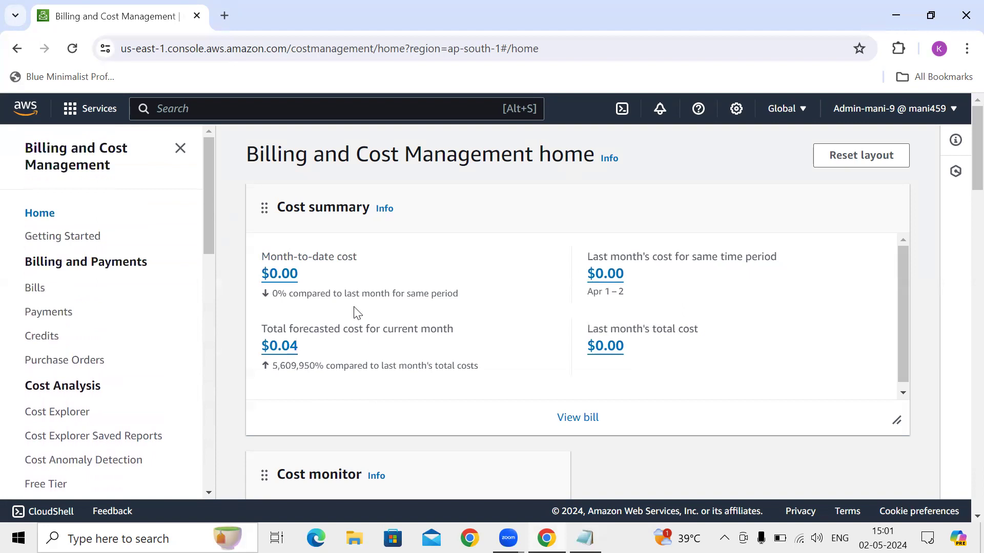
pyautogui.click(31, 291)
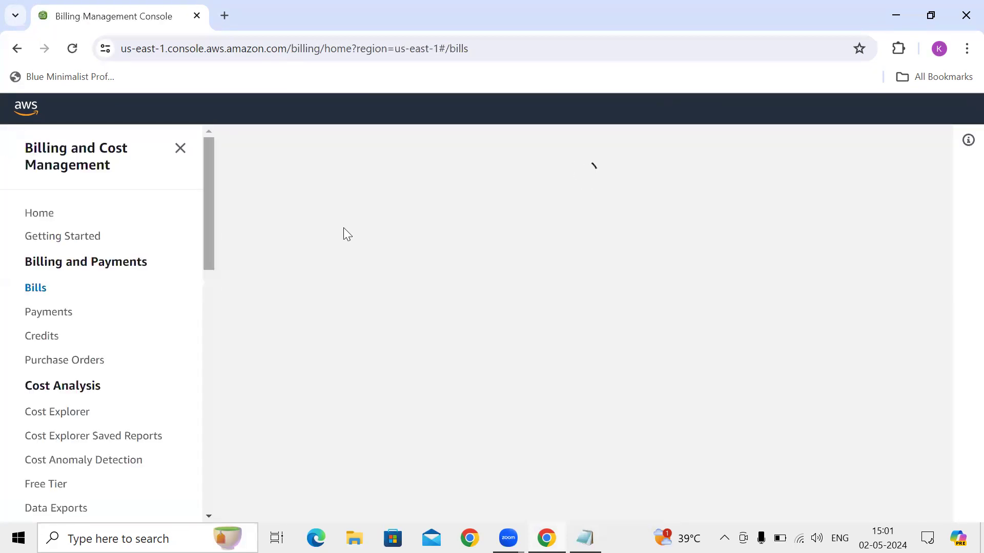
pyautogui.moveTo(207, 213); pyautogui.dragTo(230, 193)
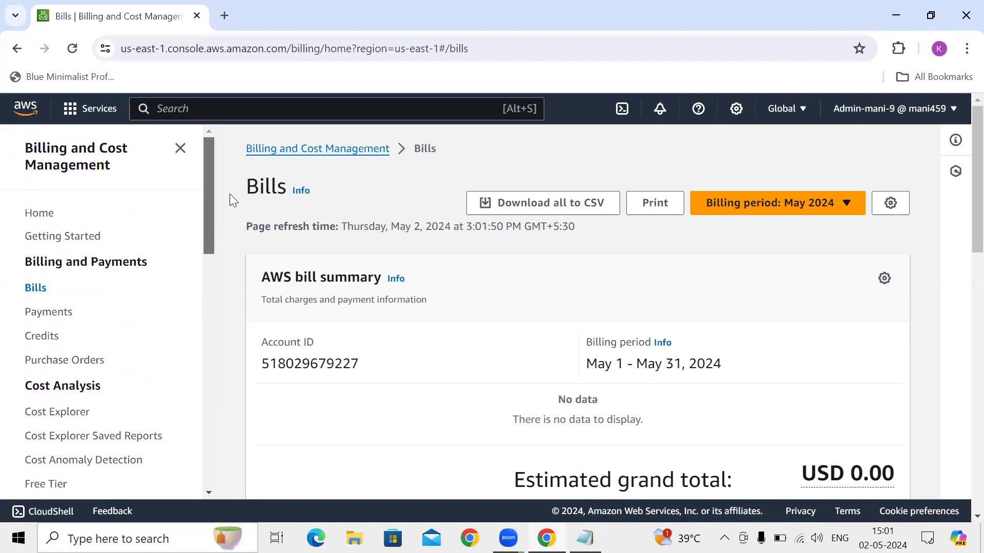
# Return to Console Home and switch the region to Asia Pacific (Mumbai).
pyautogui.click(953, 114)
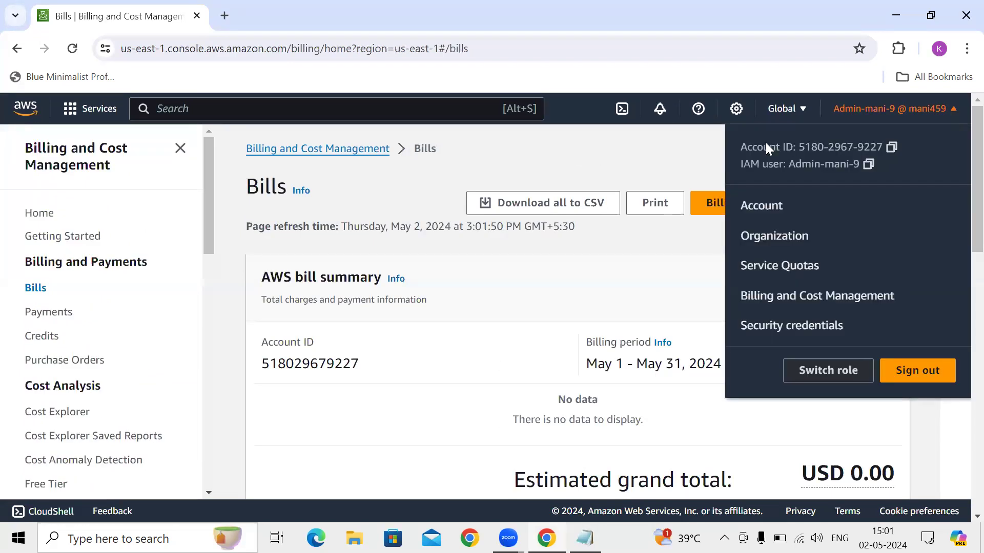
pyautogui.click(24, 106)
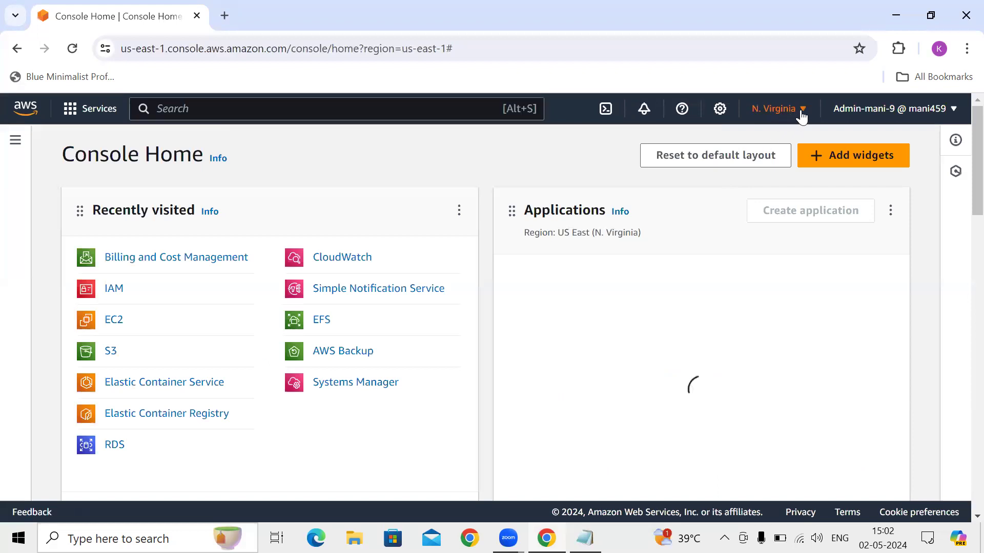
pyautogui.click(802, 117)
pyautogui.click(660, 286)
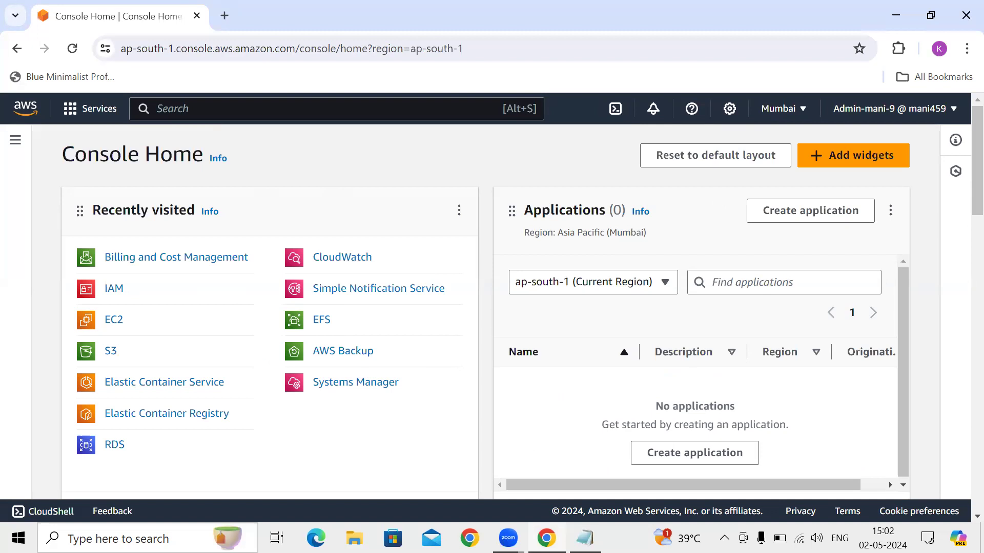
# Switch to the Notepad notes and handwrite "user creation" in pink below the IAM heading.
pyautogui.hotkey('alt', 'Tab')
pyautogui.moveTo(9, 128); pyautogui.dragTo(37, 131)
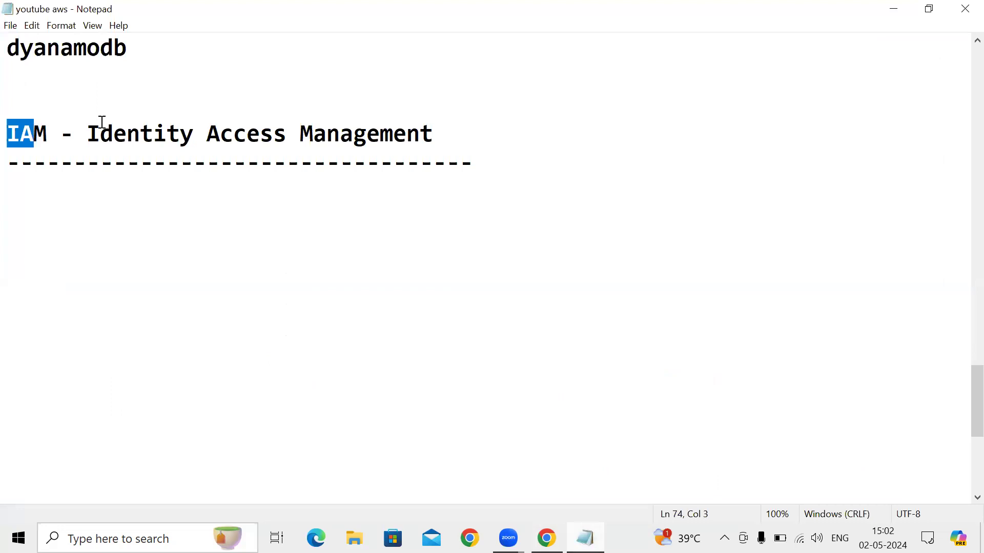
pyautogui.click(37, 233)
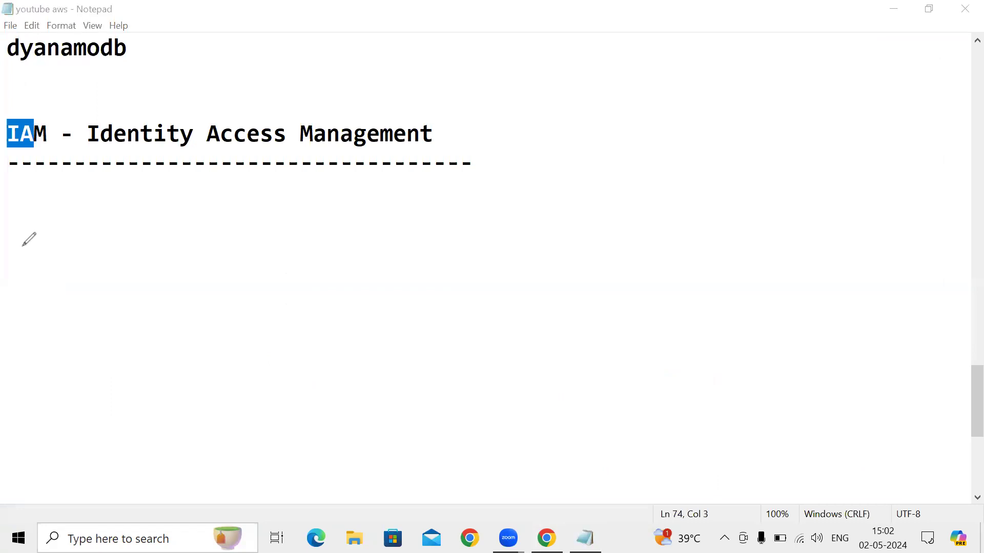
pyautogui.moveTo(16, 254)
pyautogui.mouseDown()
pyautogui.moveTo(64, 294)
pyautogui.moveTo(120, 256)
pyautogui.moveTo(134, 301)
pyautogui.mouseUp()
pyautogui.moveTo(180, 245)
pyautogui.mouseDown()
pyautogui.moveTo(198, 255)
pyautogui.moveTo(272, 246)
pyautogui.moveTo(319, 211)
pyautogui.moveTo(321, 227)
pyautogui.moveTo(328, 212)
pyautogui.moveTo(350, 214)
pyautogui.moveTo(390, 240)
pyautogui.mouseUp()
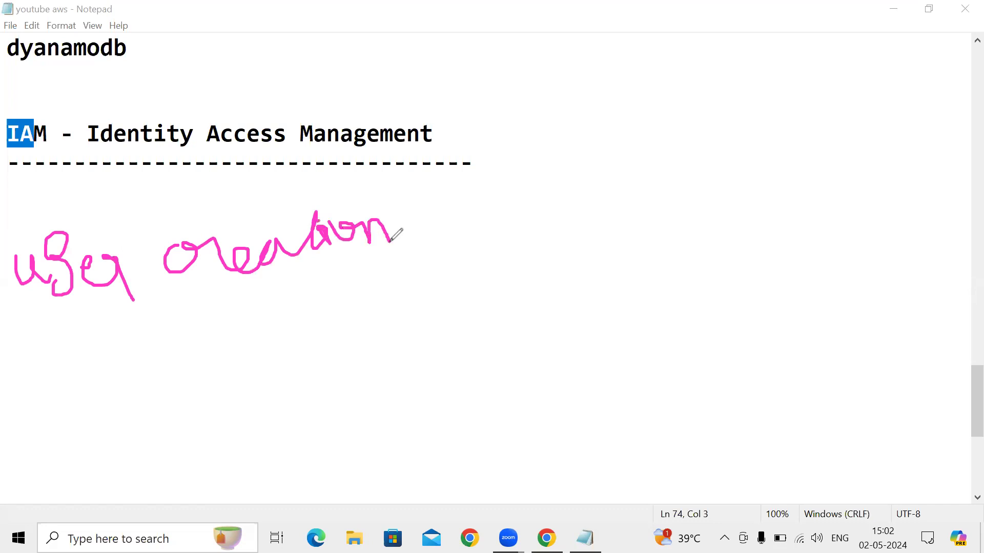
# Handwrite "login" and "policy" beneath the "user creation" note.
pyautogui.moveTo(54, 344)
pyautogui.mouseDown()
pyautogui.moveTo(49, 388)
pyautogui.moveTo(81, 347)
pyautogui.moveTo(125, 334)
pyautogui.moveTo(178, 344)
pyautogui.moveTo(179, 373)
pyautogui.moveTo(215, 340)
pyautogui.moveTo(221, 354)
pyautogui.mouseUp()
pyautogui.click(163, 325)
pyautogui.moveTo(293, 343)
pyautogui.mouseDown()
pyautogui.moveTo(365, 323)
pyautogui.moveTo(370, 336)
pyautogui.mouseUp()
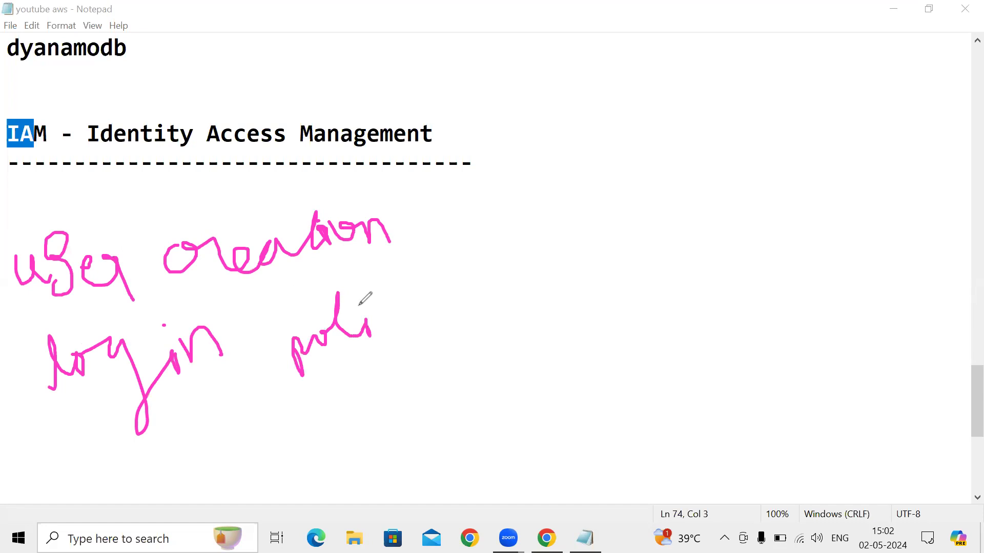
pyautogui.click(366, 298)
pyautogui.moveTo(393, 296); pyautogui.dragTo(380, 326)
pyautogui.moveTo(391, 295)
pyautogui.mouseDown()
pyautogui.moveTo(422, 285)
pyautogui.moveTo(402, 349)
pyautogui.mouseUp()
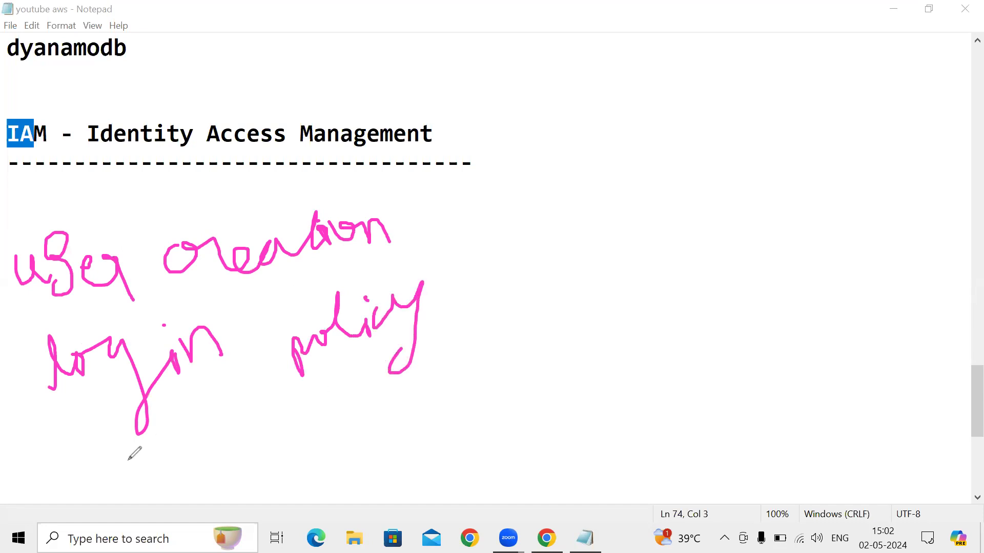
# Underline the handwritten notes "user creation", "login" and "policy" in pink.
pyautogui.moveTo(30, 332); pyautogui.dragTo(374, 244)
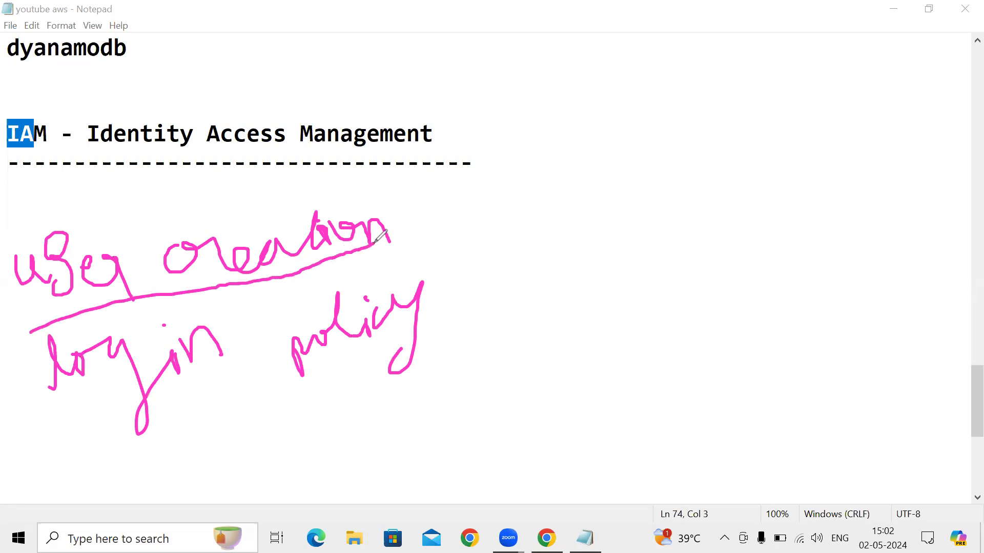
pyautogui.moveTo(26, 433)
pyautogui.mouseDown()
pyautogui.moveTo(166, 385)
pyautogui.moveTo(192, 361)
pyautogui.mouseUp()
pyautogui.moveTo(267, 409); pyautogui.dragTo(416, 333)
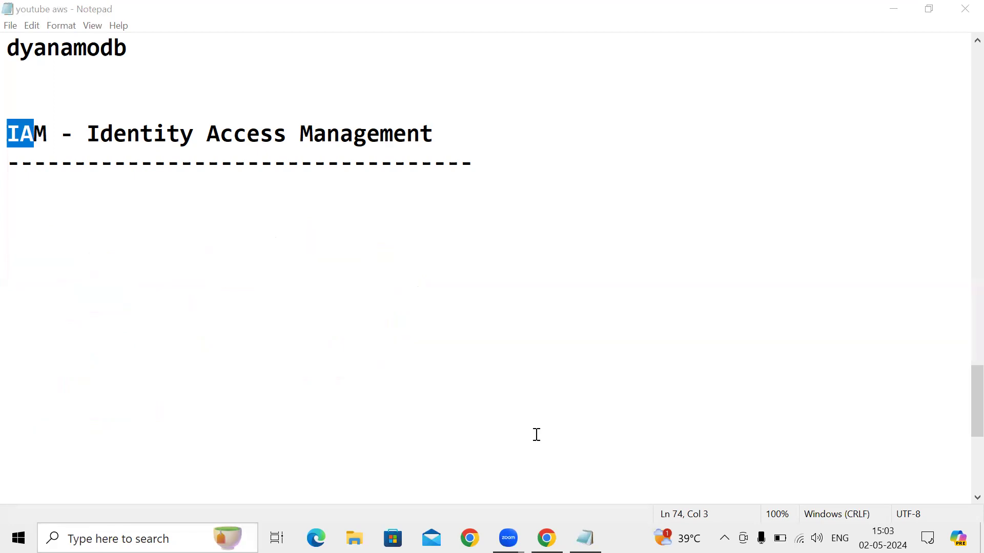
# Switch to the AWS console, search the services for "iam" and highlight the IAM result's description.
pyautogui.hotkey('alt', 'Tab')
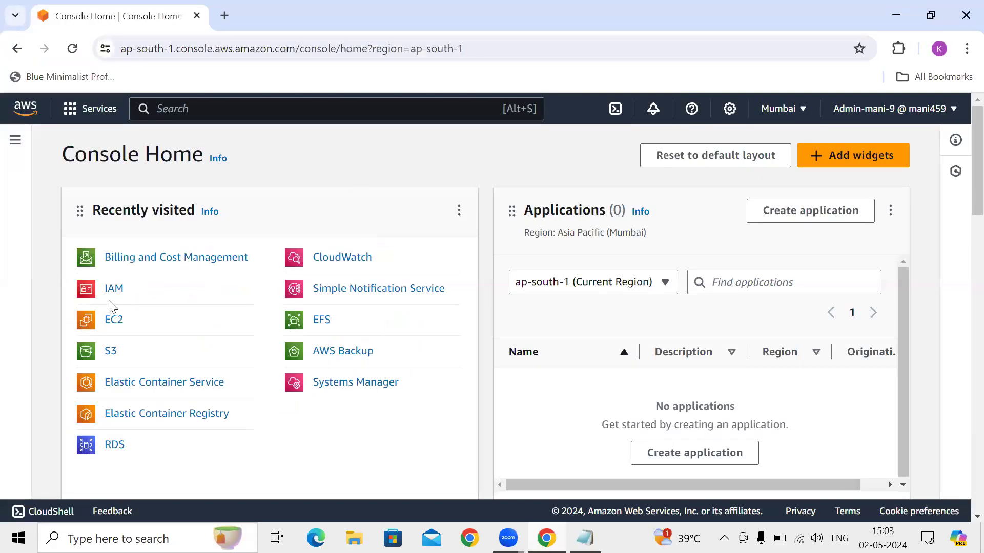
pyautogui.click(204, 110)
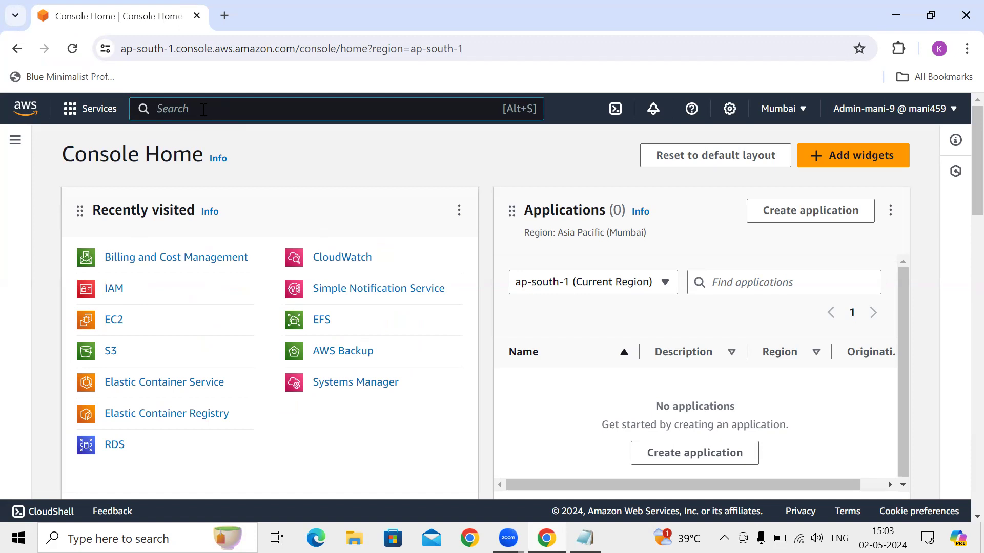
pyautogui.write('ia')
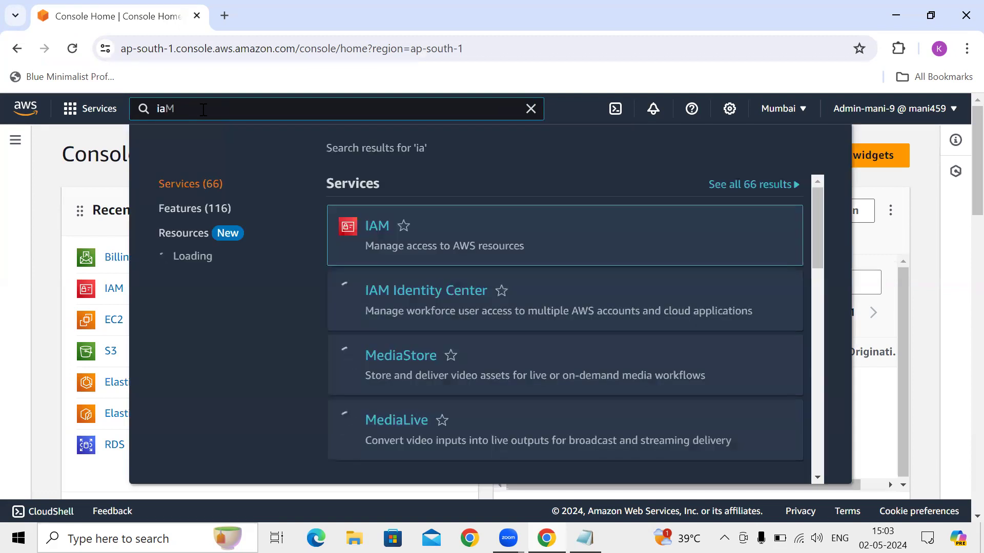
pyautogui.write('m')
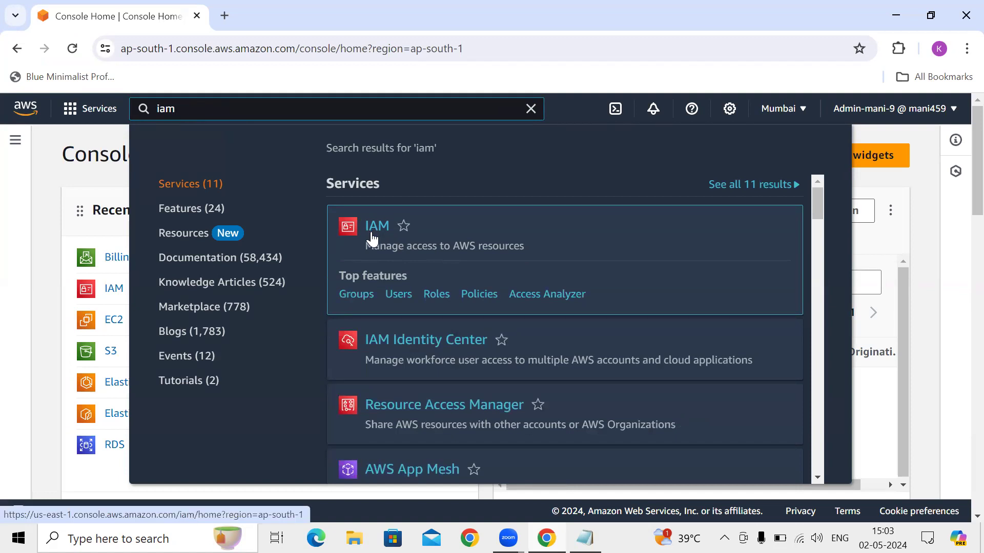
pyautogui.moveTo(367, 248); pyautogui.dragTo(474, 248)
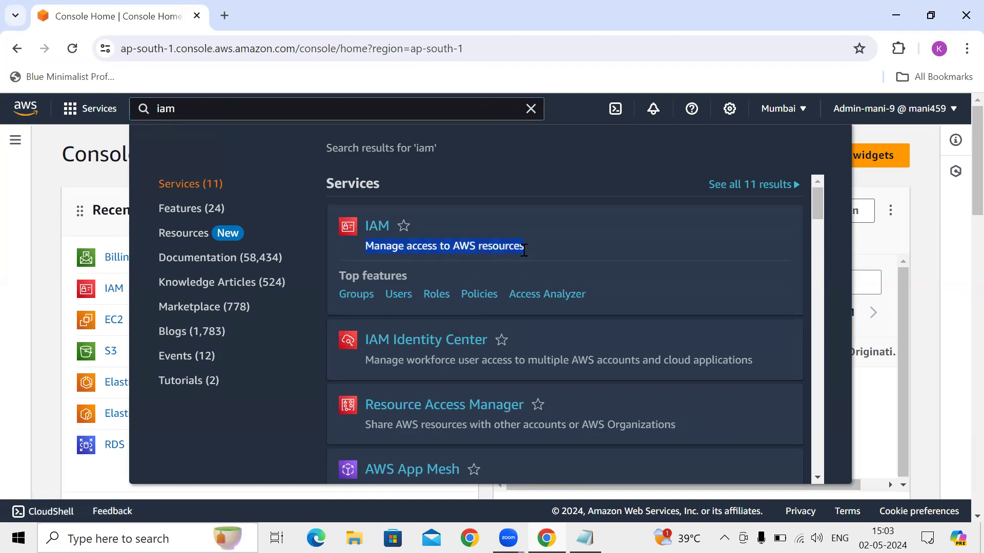
pyautogui.moveTo(525, 248); pyautogui.dragTo(529, 249)
# Open the IAM service in a new browser tab, clear the console search and switch to the IAM tab.
pyautogui.moveTo(379, 235)
pyautogui.rightClick(377, 228)
pyautogui.press('Escape')
pyautogui.middleClick(413, 247)
pyautogui.click(530, 109)
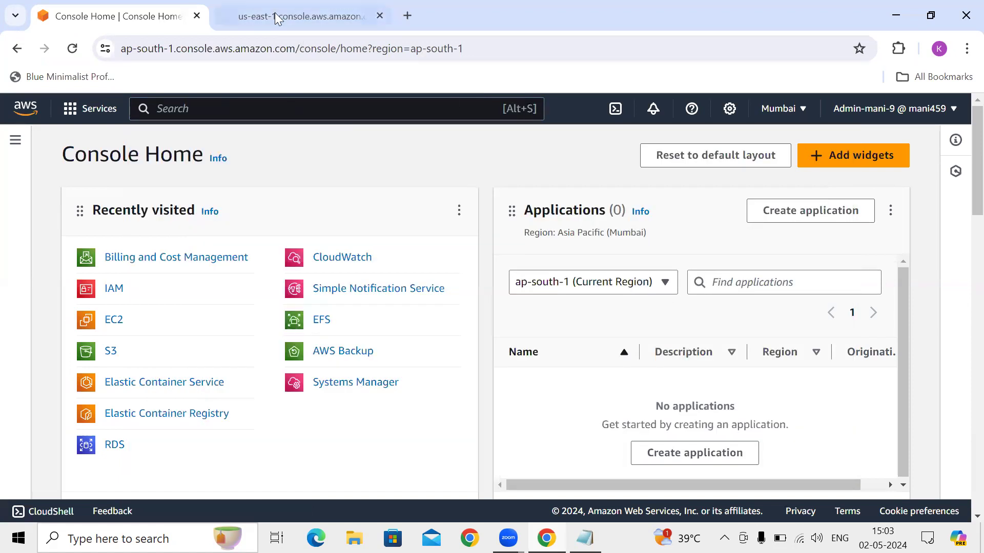
pyautogui.click(274, 12)
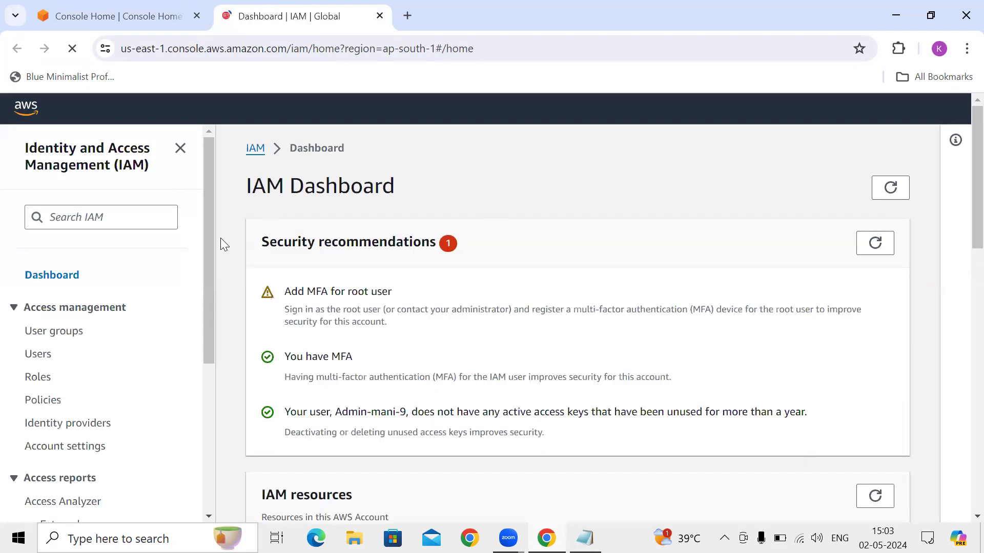
# Look through the IAM navigation and highlight the Access management, Users and User groups entries.
pyautogui.scroll(-2, 206, 194)
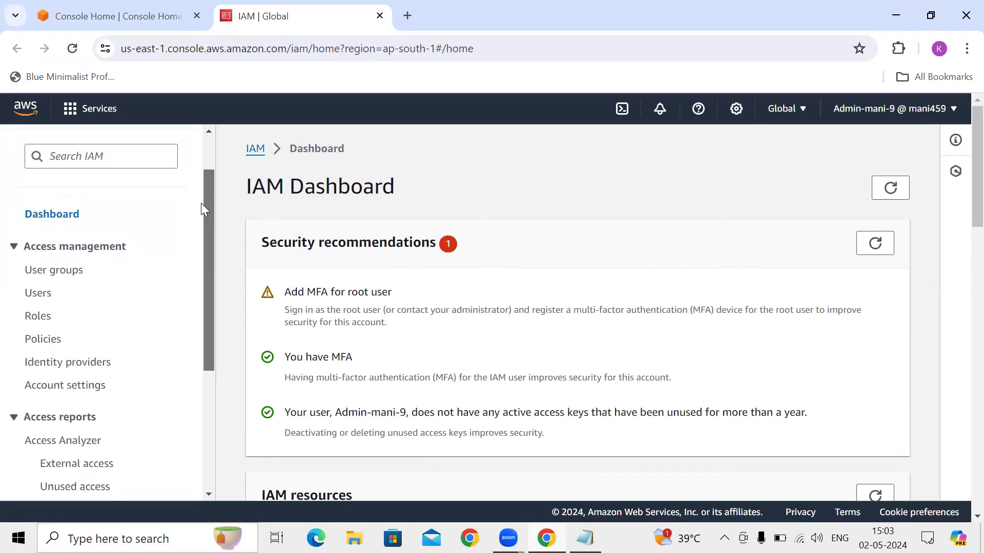
pyautogui.moveTo(201, 203); pyautogui.dragTo(201, 168)
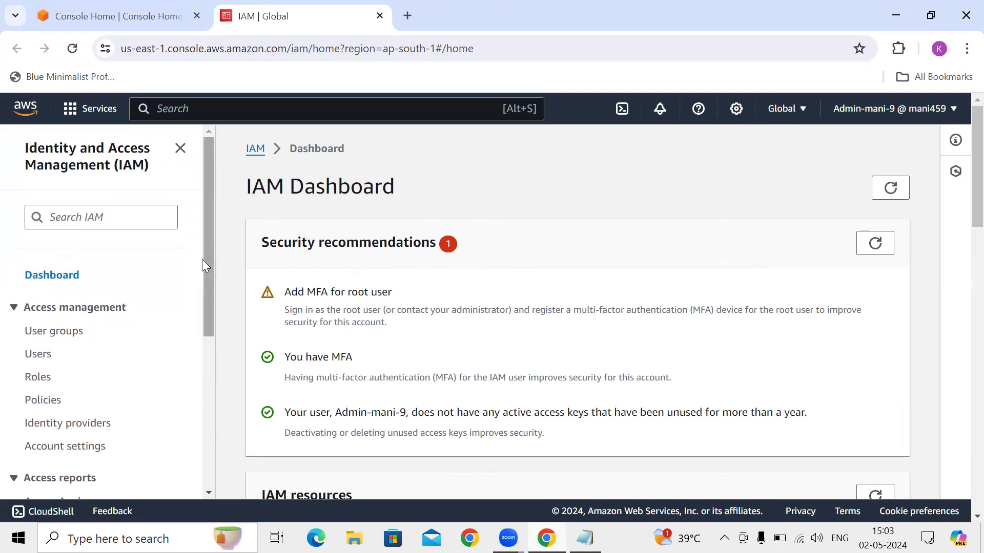
pyautogui.moveTo(208, 265); pyautogui.dragTo(207, 299)
pyautogui.moveTo(25, 253); pyautogui.dragTo(113, 262)
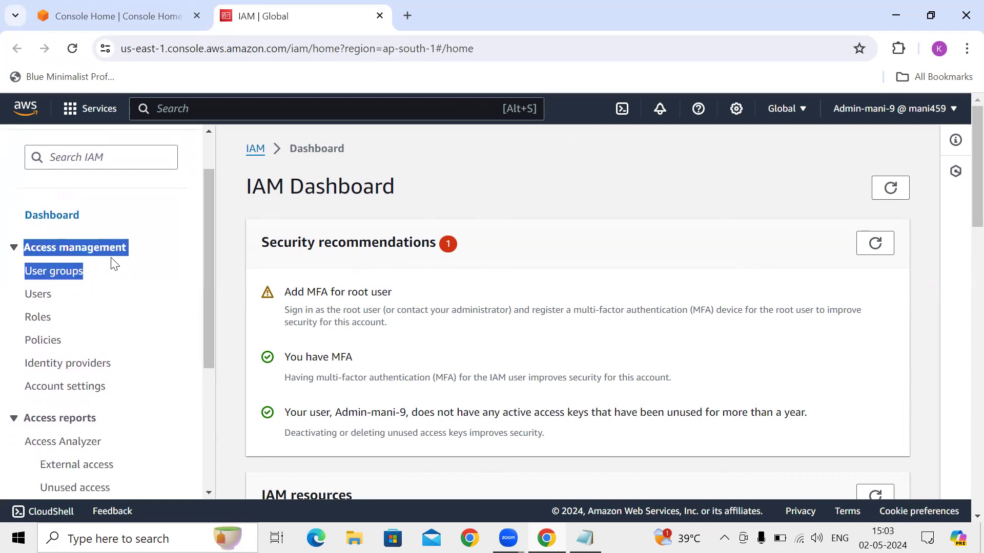
pyautogui.click(238, 285)
pyautogui.moveTo(21, 294); pyautogui.dragTo(69, 297)
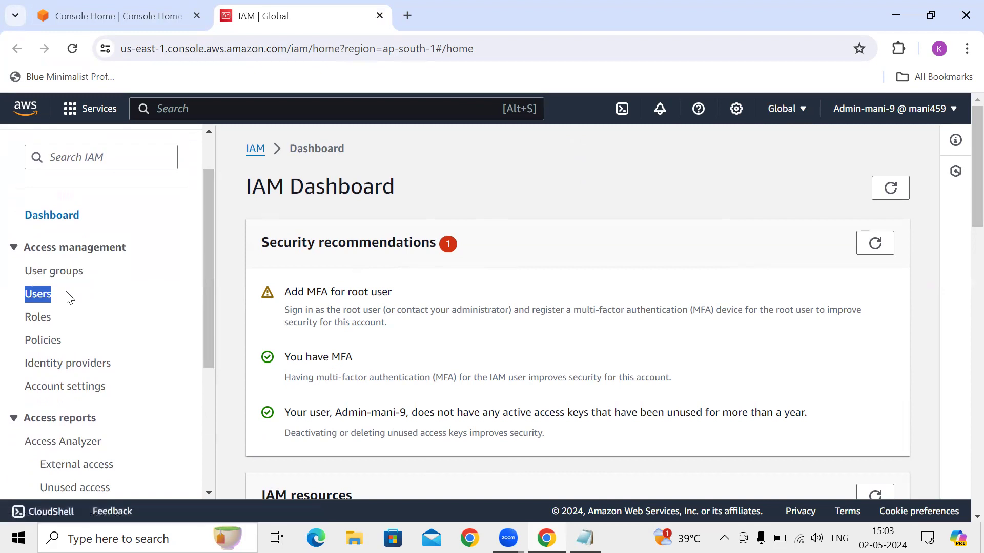
pyautogui.moveTo(22, 271); pyautogui.dragTo(82, 282)
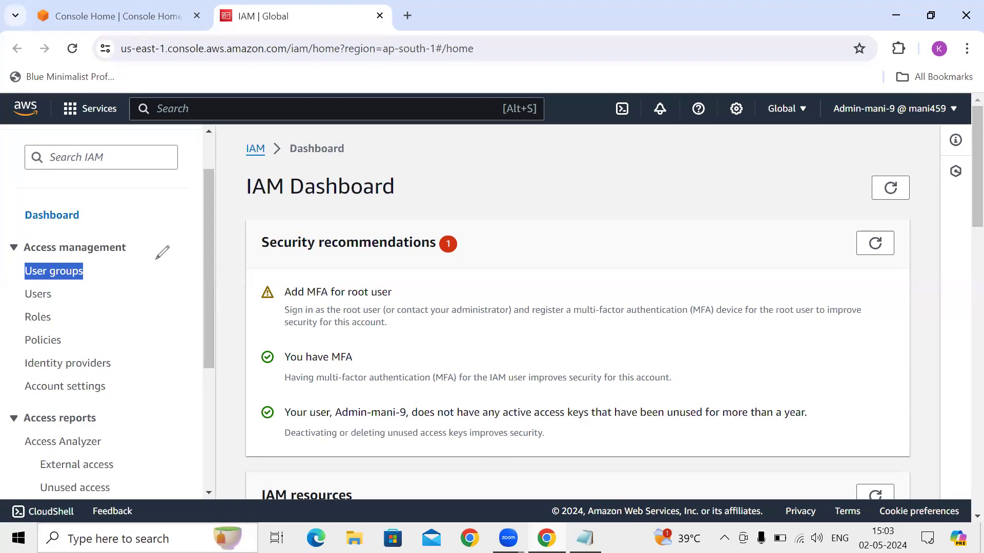
# Draw pink check marks beside the User groups, Roles and Policies entries, then clear the marks.
pyautogui.moveTo(152, 251); pyautogui.dragTo(112, 275)
pyautogui.moveTo(73, 321); pyautogui.dragTo(123, 306)
pyautogui.moveTo(88, 336)
pyautogui.mouseDown()
pyautogui.moveTo(106, 339)
pyautogui.moveTo(146, 303)
pyautogui.mouseUp()
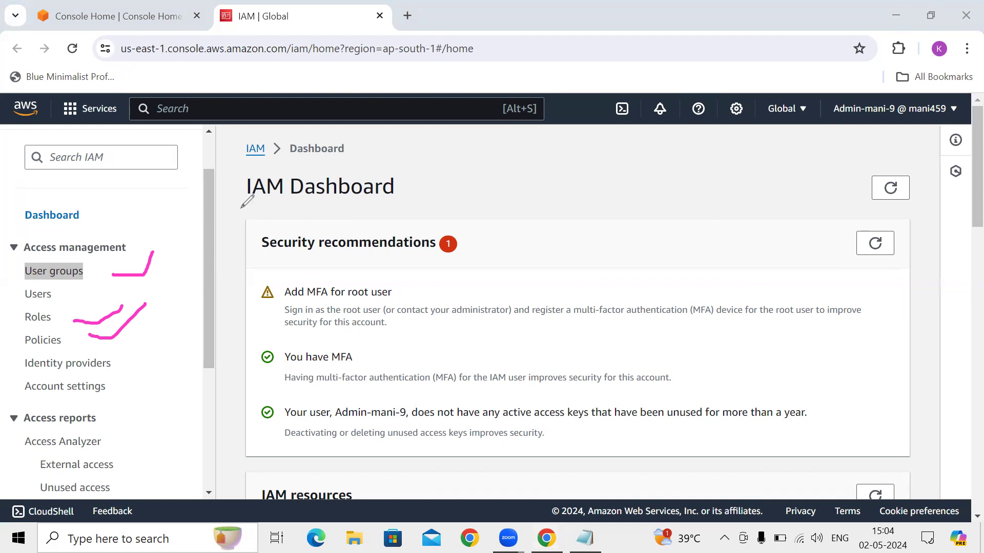
pyautogui.click(736, 60)
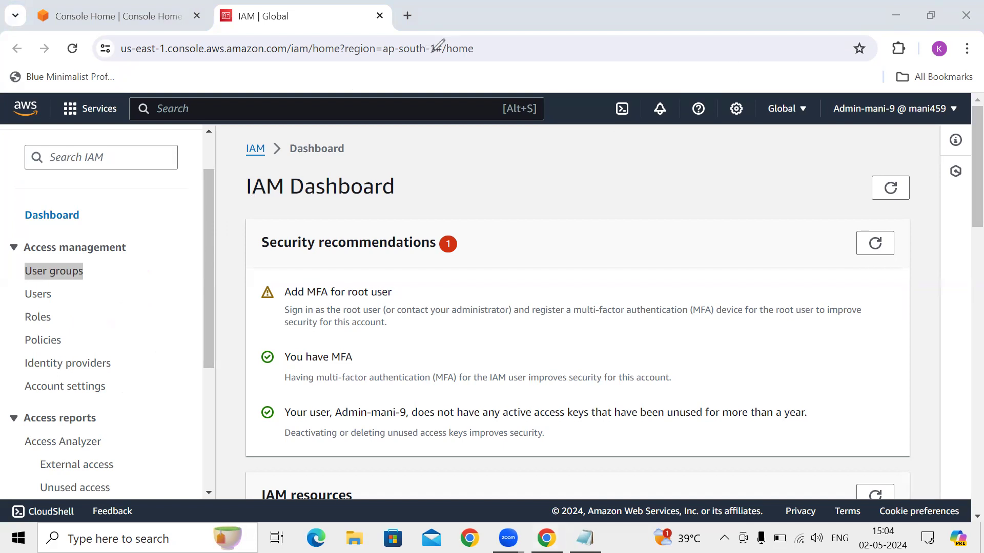
# Look through the whole IAM navigation, collapse and reopen its pane, and return to the Dashboard.
pyautogui.scroll(-4, 207, 208)
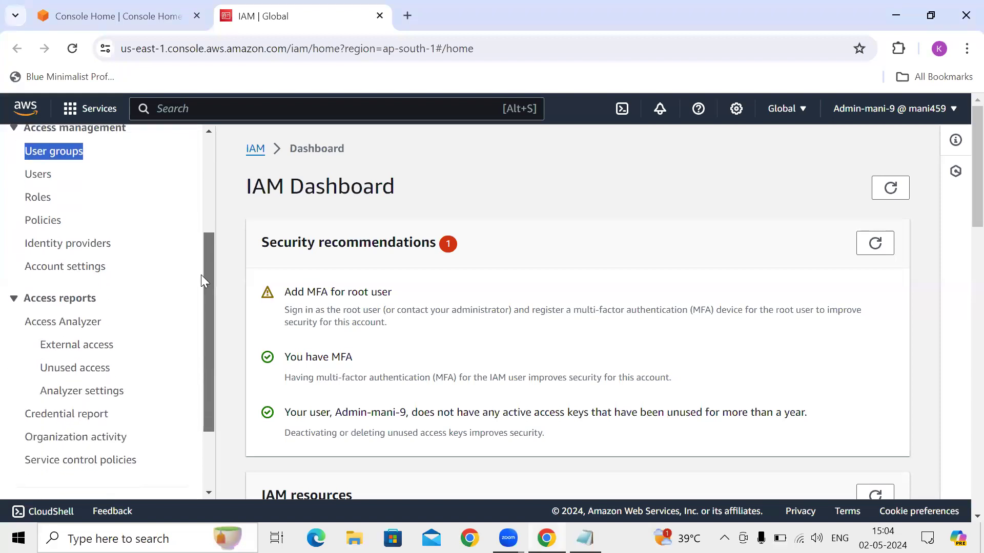
pyautogui.moveTo(216, 366); pyautogui.dragTo(209, 181)
pyautogui.click(231, 308)
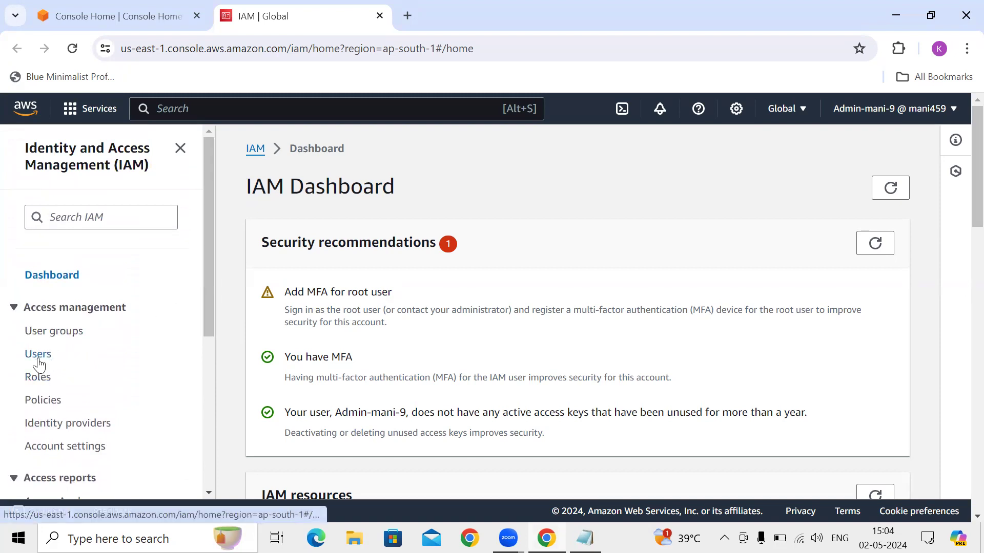
pyautogui.click(181, 149)
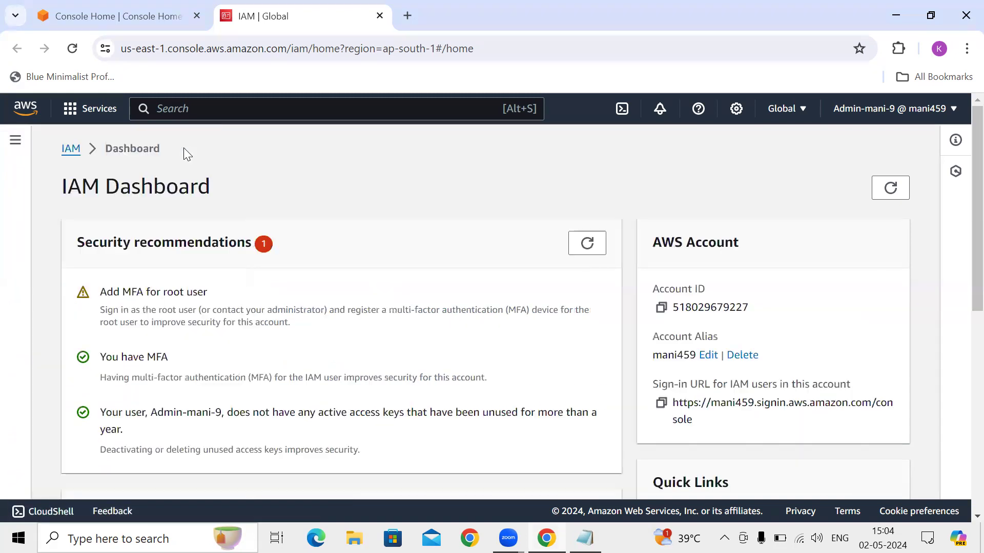
pyautogui.click(16, 143)
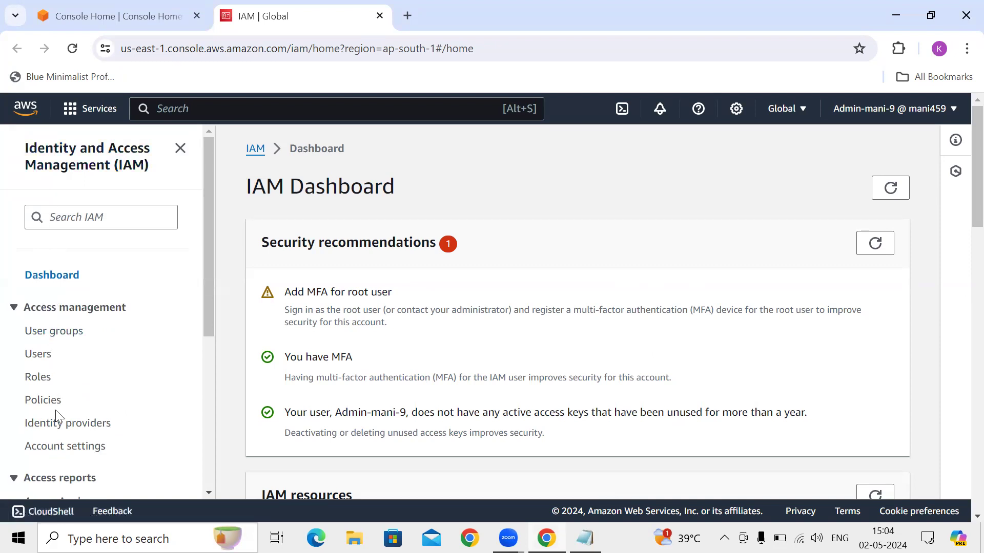
pyautogui.click(63, 282)
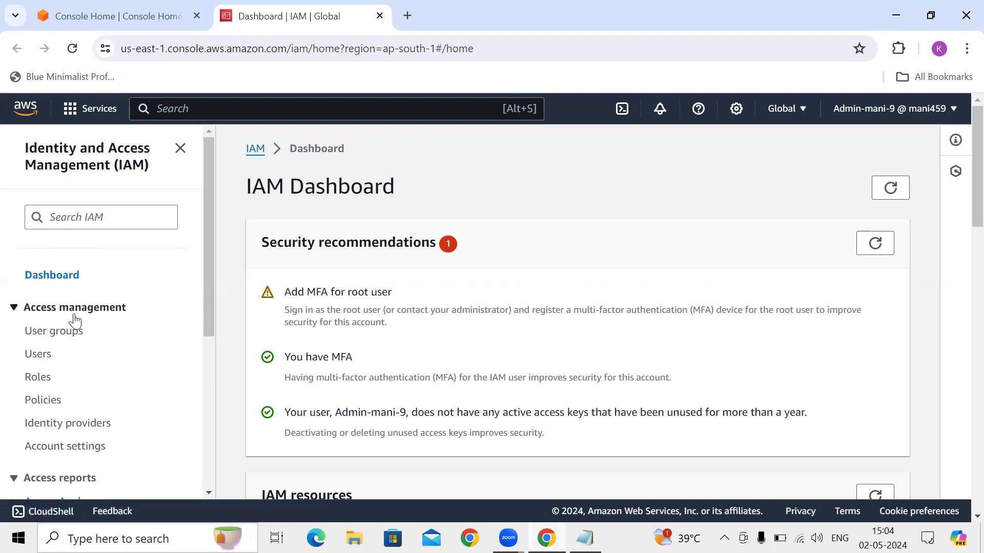
# Open the IAM Users page and highlight the heading row of the Users list.
pyautogui.click(39, 359)
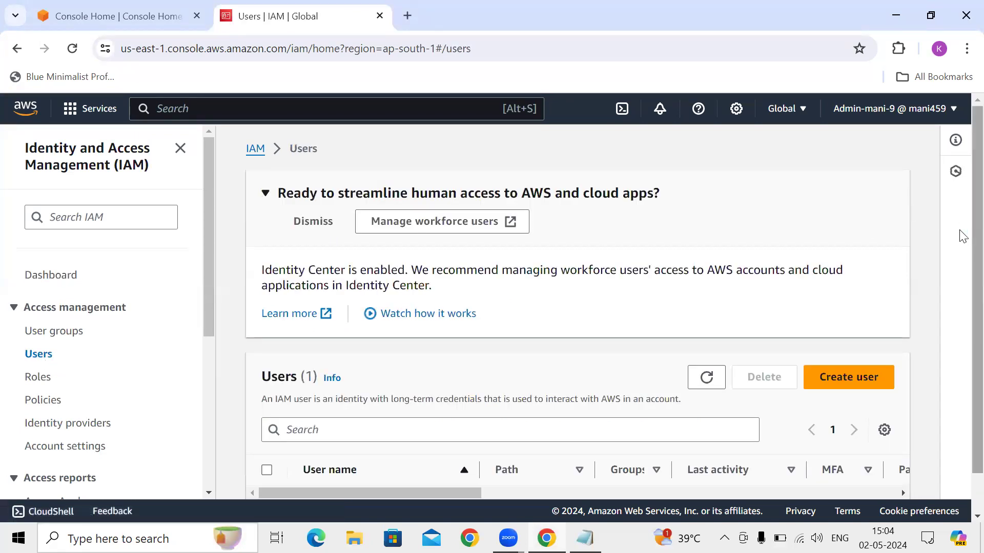
pyautogui.scroll(-2, 962, 246)
pyautogui.scroll(2, 960, 292)
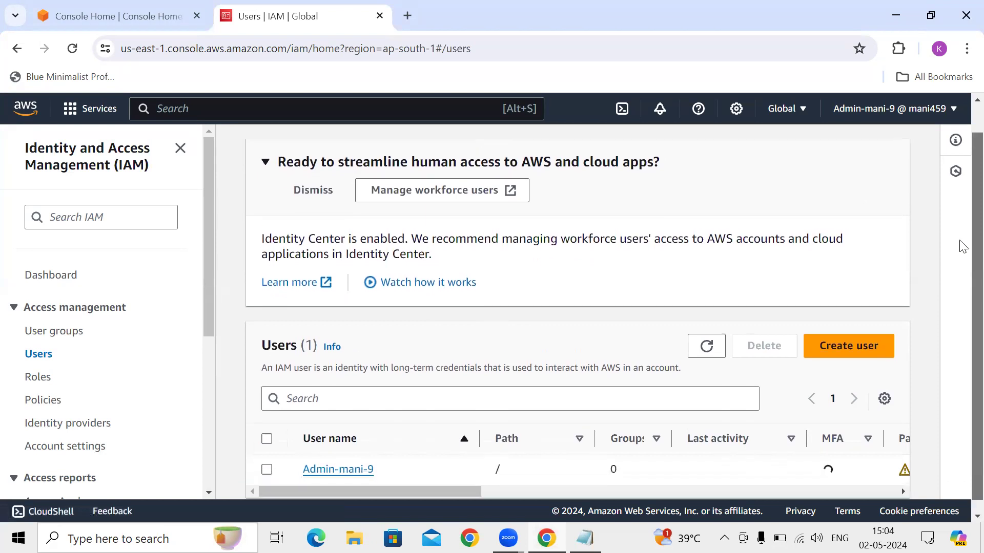
pyautogui.scroll(-2, 964, 246)
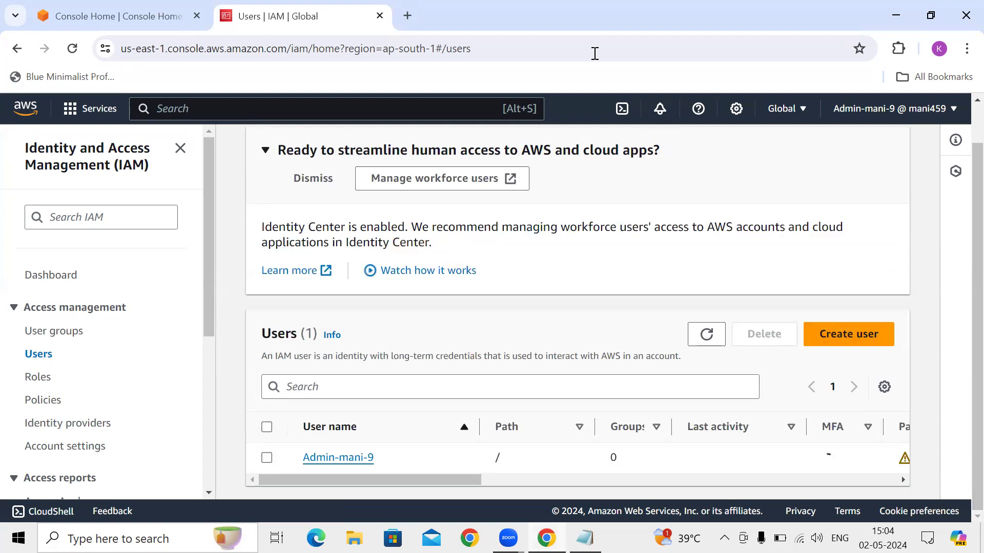
pyautogui.tripleClick(913, 303)
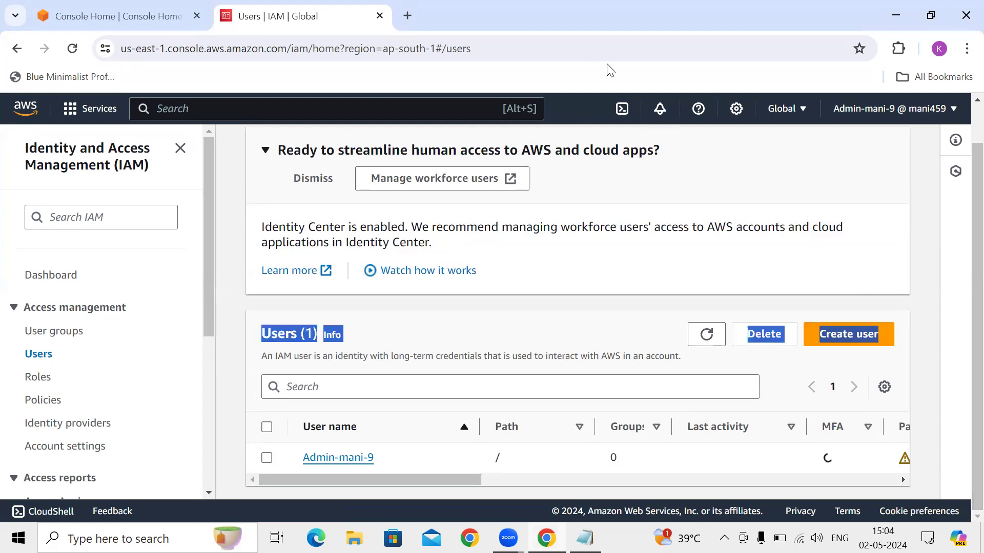
# Circle the Create user option in pink, then clear the annotation and the text selection.
pyautogui.moveTo(883, 257)
pyautogui.mouseDown()
pyautogui.moveTo(799, 335)
pyautogui.moveTo(848, 360)
pyautogui.moveTo(914, 328)
pyautogui.moveTo(881, 264)
pyautogui.moveTo(861, 270)
pyautogui.mouseUp()
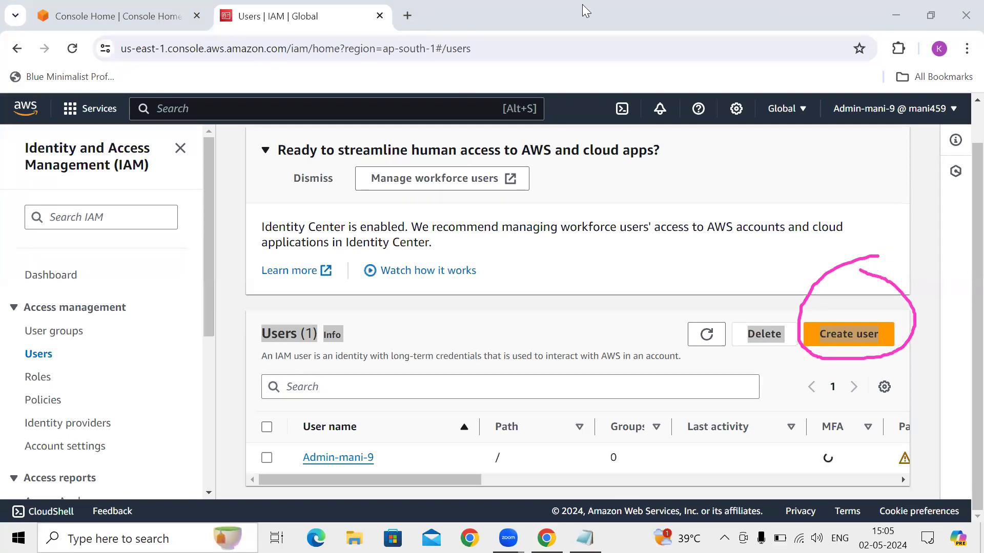
pyautogui.press('Escape')
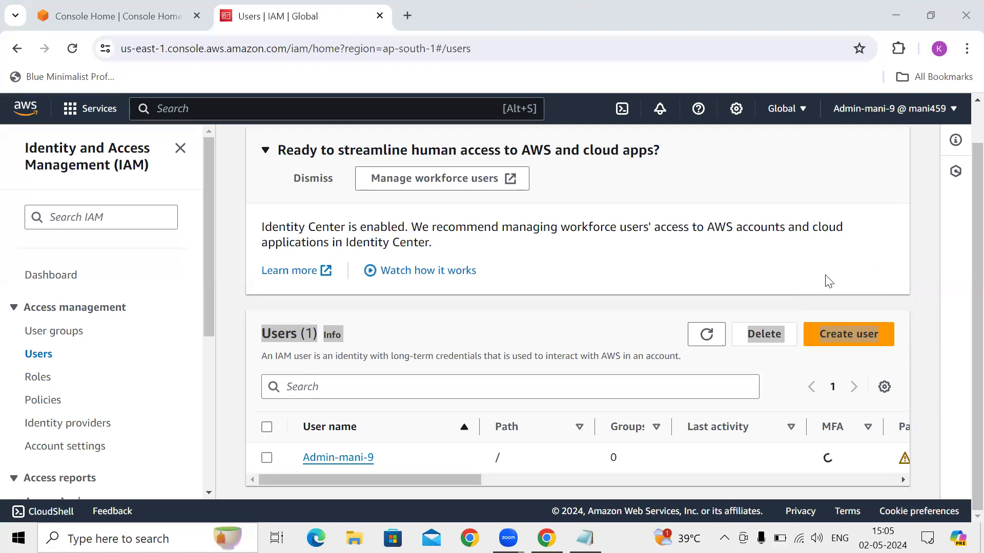
pyautogui.click(836, 180)
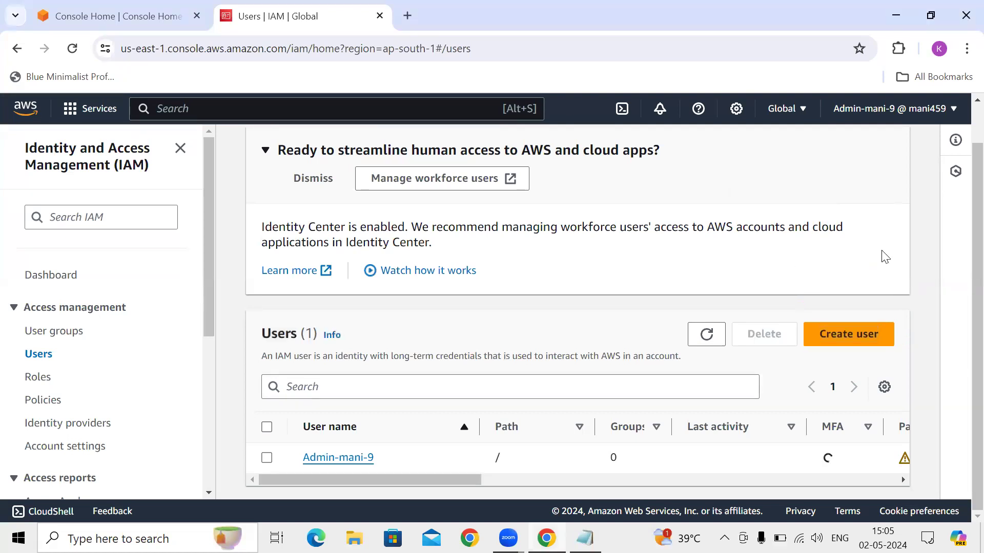
# Start creating a new user named "aws" and provide it with access to the AWS Management Console.
pyautogui.click(849, 341)
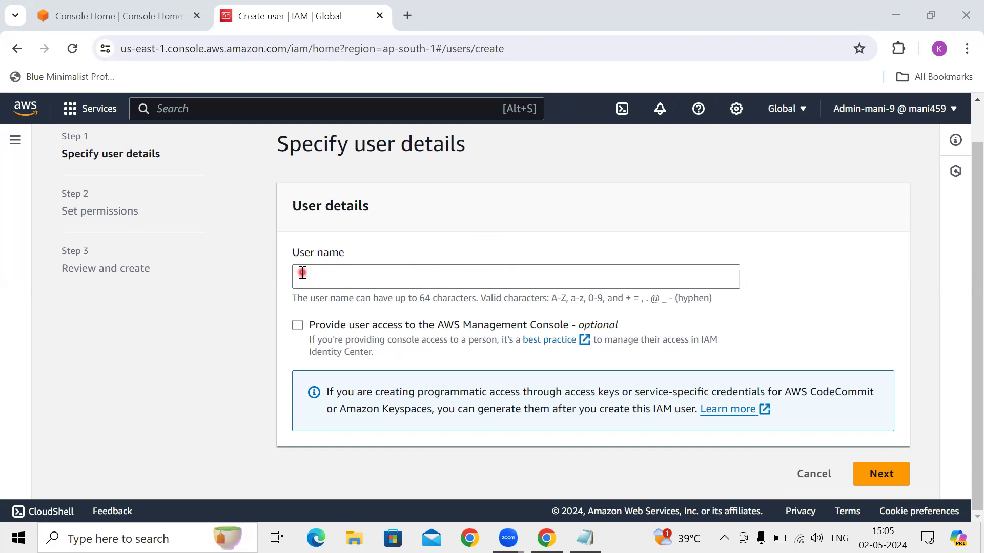
pyautogui.click(335, 277)
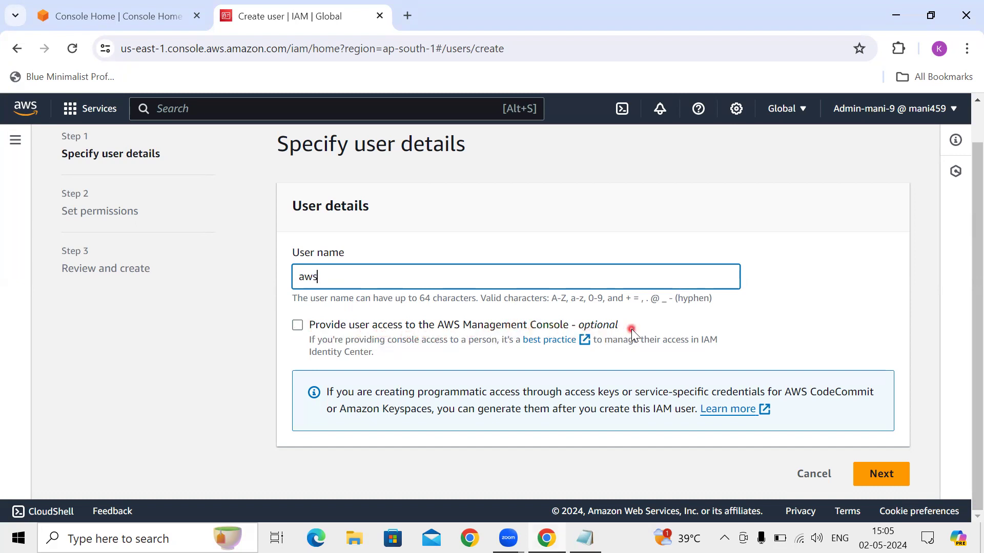
pyautogui.click(297, 325)
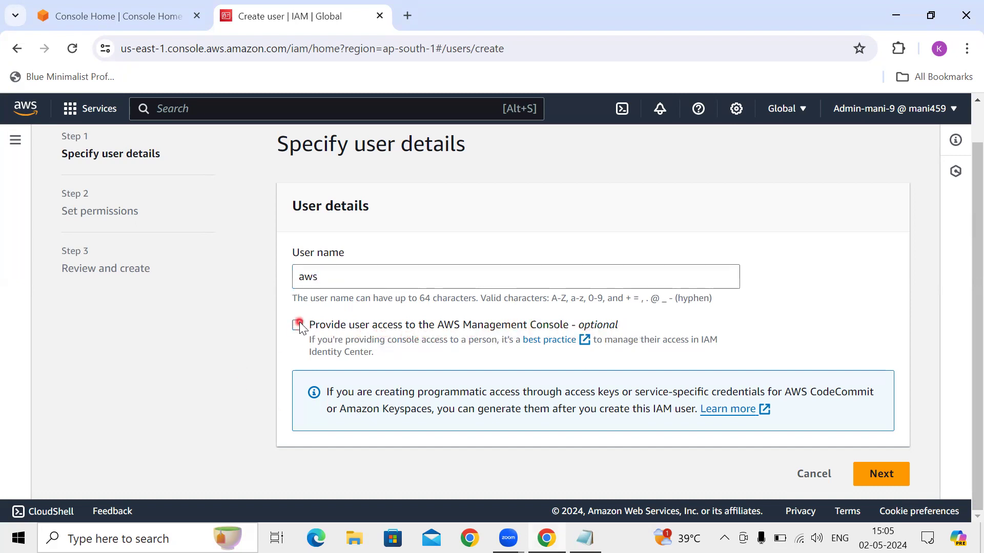
# Highlight the Identity Center user type and choose "I want to create an IAM user" instead.
pyautogui.scroll(-3, 960, 358)
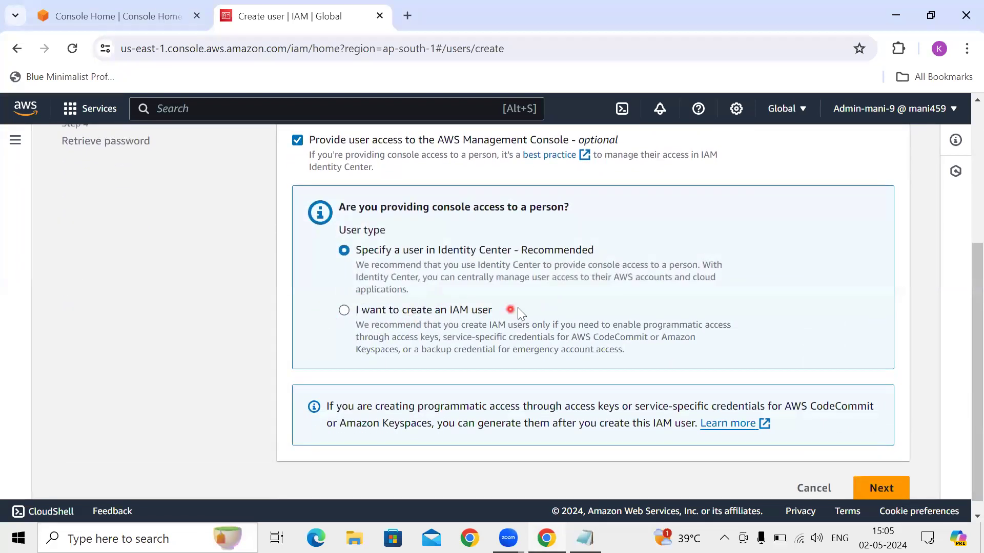
pyautogui.click(362, 317)
pyautogui.moveTo(355, 251); pyautogui.dragTo(544, 251)
pyautogui.click(344, 310)
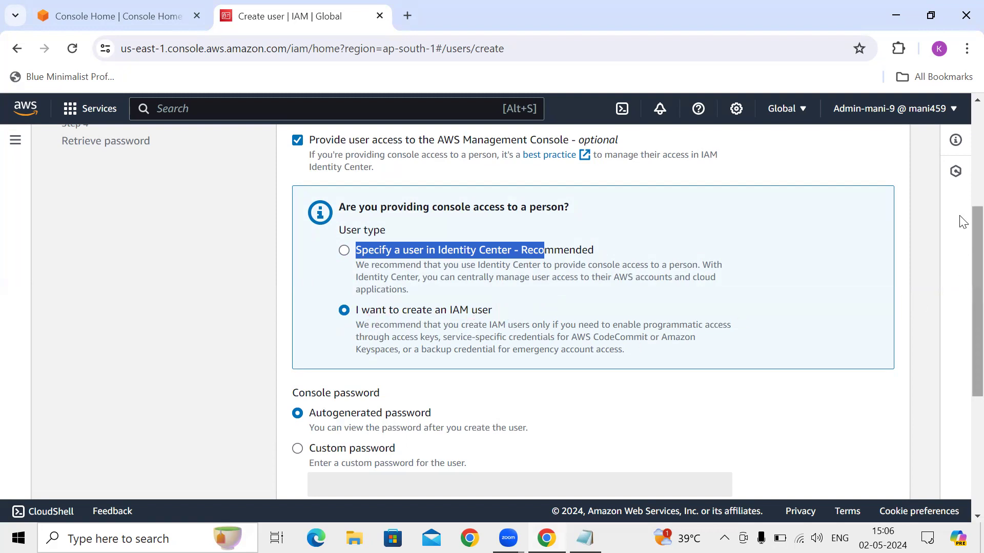
# Mark the Autogenerated password and Custom password options with pink strokes in the Console password section.
pyautogui.moveTo(961, 222); pyautogui.dragTo(962, 330)
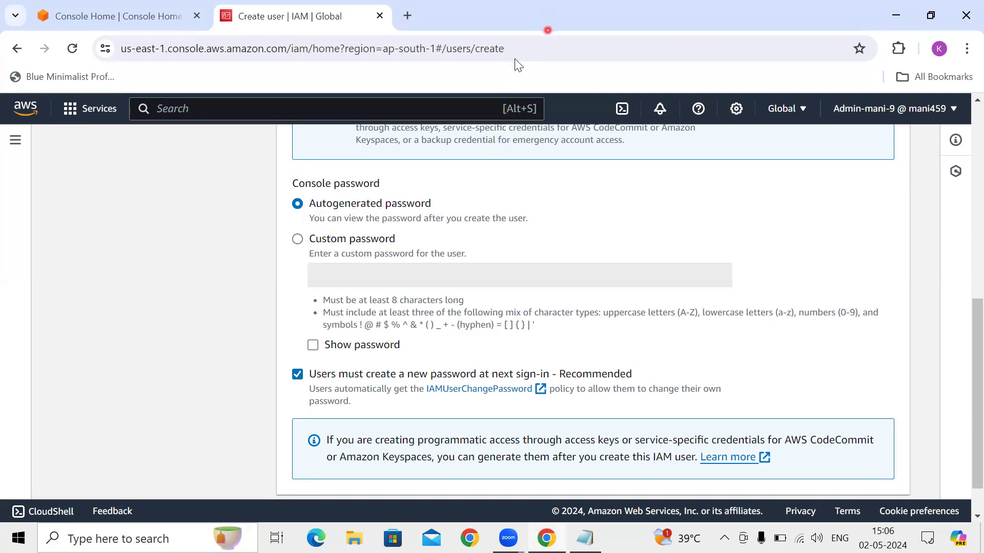
pyautogui.moveTo(434, 208); pyautogui.dragTo(505, 170)
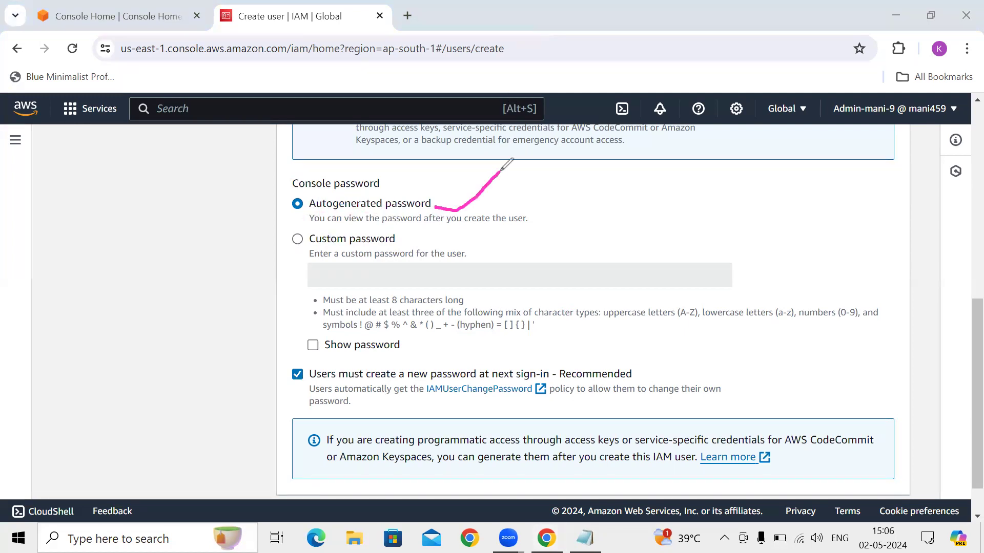
pyautogui.moveTo(398, 240)
pyautogui.mouseDown()
pyautogui.moveTo(428, 246)
pyautogui.moveTo(523, 219)
pyautogui.mouseUp()
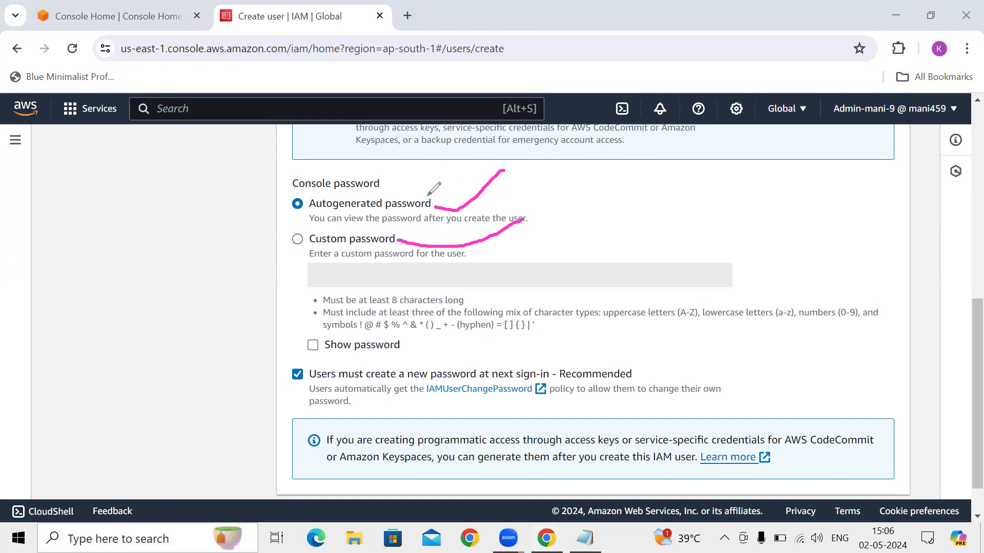
pyautogui.moveTo(438, 205)
pyautogui.mouseDown()
pyautogui.moveTo(494, 185)
pyautogui.moveTo(517, 163)
pyautogui.mouseUp()
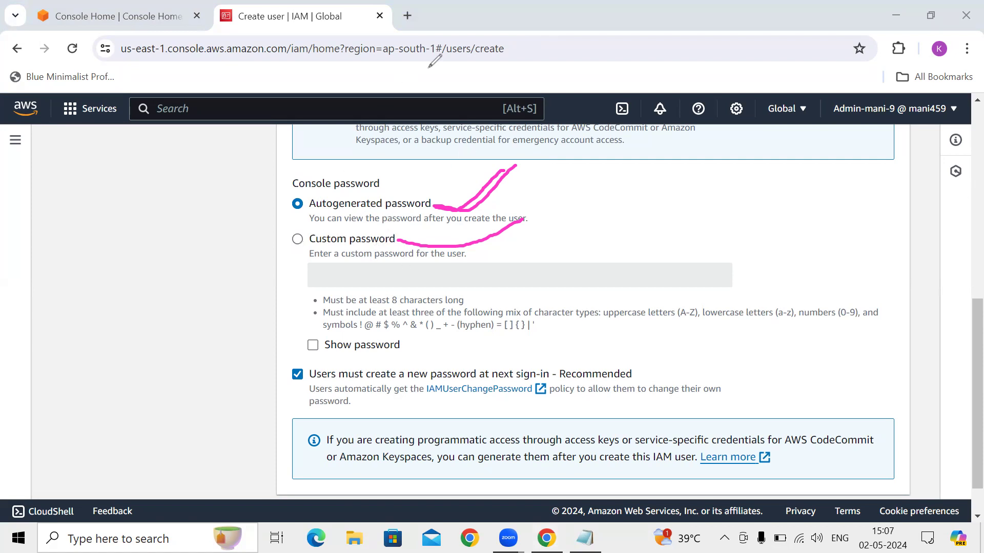
# Try the Custom password option, return to Autogenerated password, and highlight the requirement to create a new password at next sign-in.
pyautogui.click(298, 240)
pyautogui.click(337, 274)
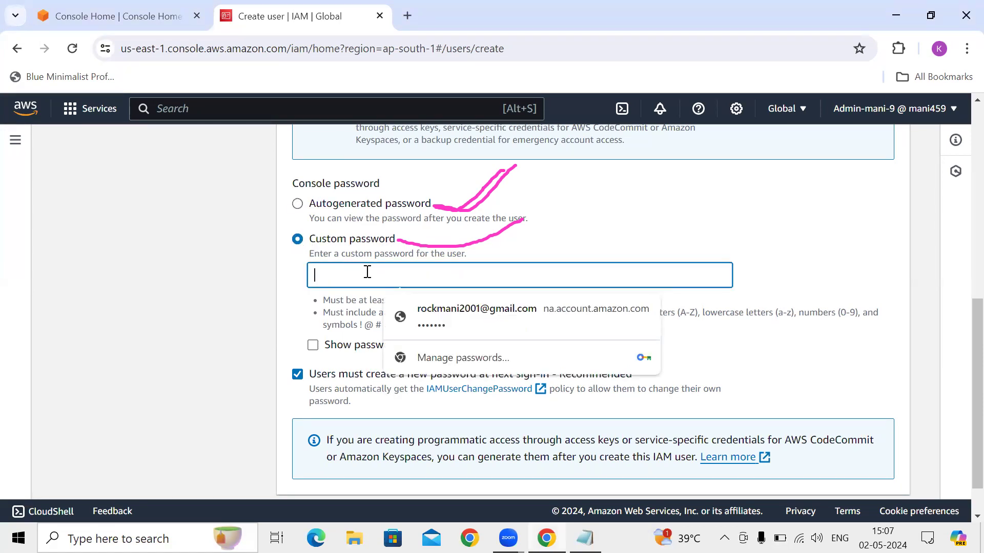
pyautogui.moveTo(307, 239); pyautogui.dragTo(388, 242)
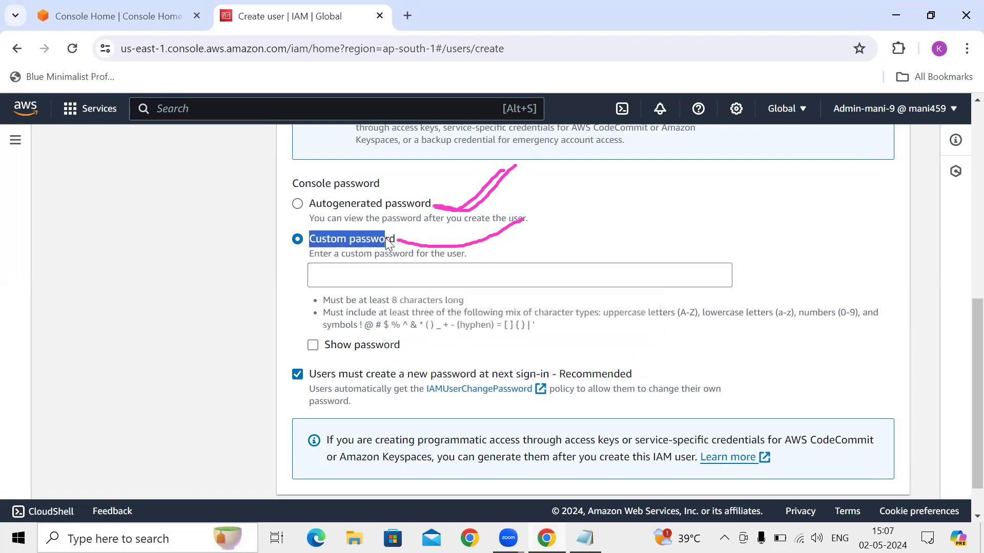
pyautogui.moveTo(308, 204); pyautogui.dragTo(438, 203)
pyautogui.click(169, 213)
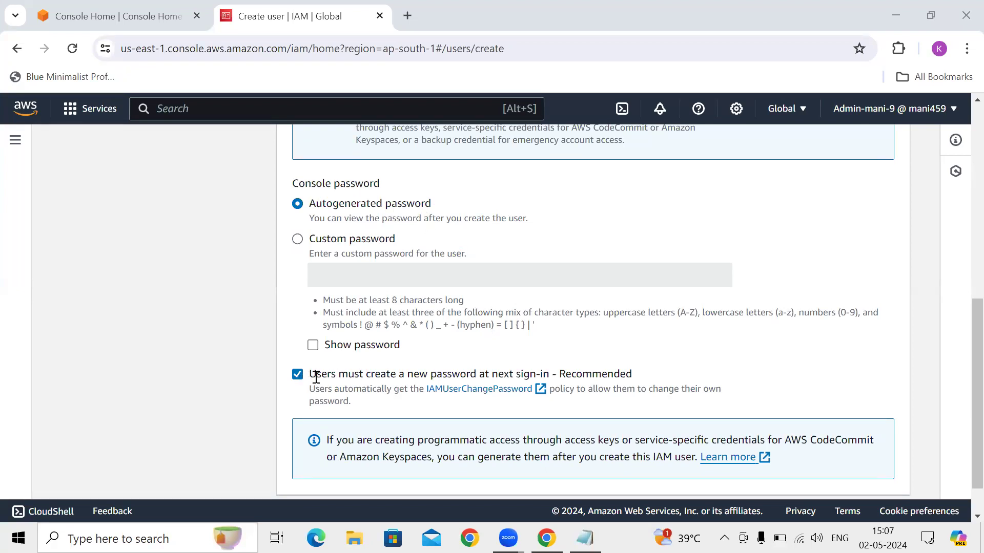
pyautogui.moveTo(309, 374); pyautogui.dragTo(649, 373)
pyautogui.click(649, 373)
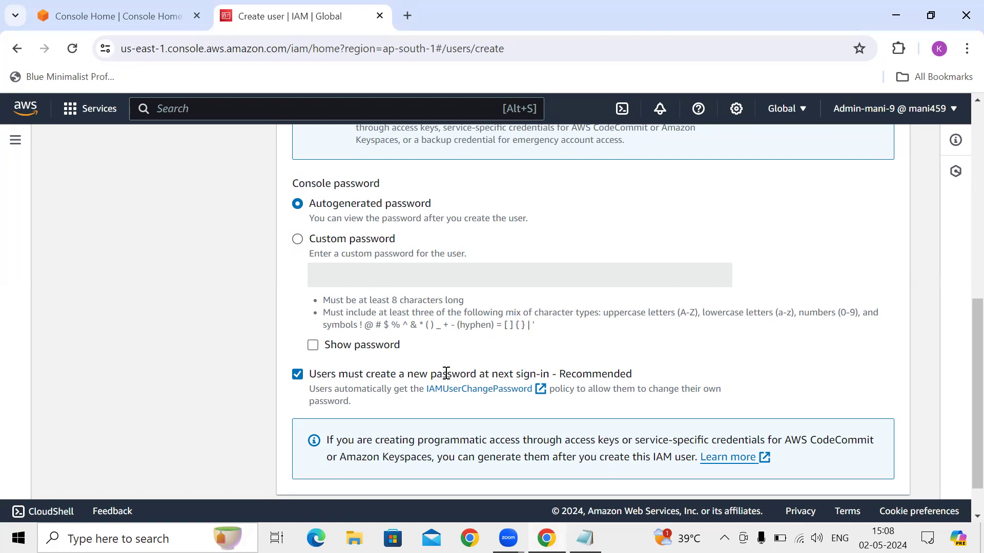
# Handwrite pink notes beside the Console password section, including a 3 and a circled 1 linked by an arrow to a circled letter.
pyautogui.click(598, 62)
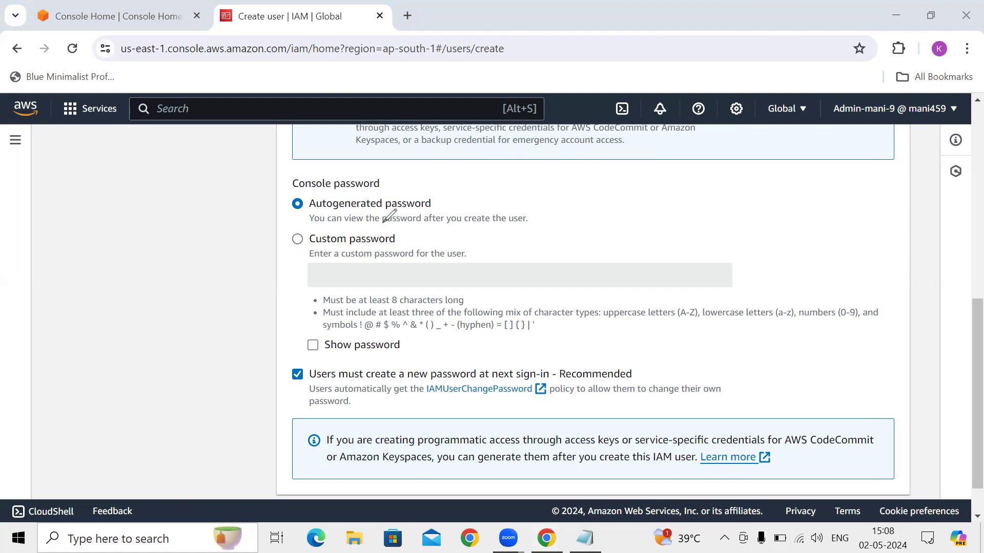
pyautogui.moveTo(94, 221)
pyautogui.mouseDown()
pyautogui.moveTo(148, 248)
pyautogui.moveTo(159, 208)
pyautogui.moveTo(234, 204)
pyautogui.moveTo(245, 169)
pyautogui.moveTo(250, 206)
pyautogui.mouseUp()
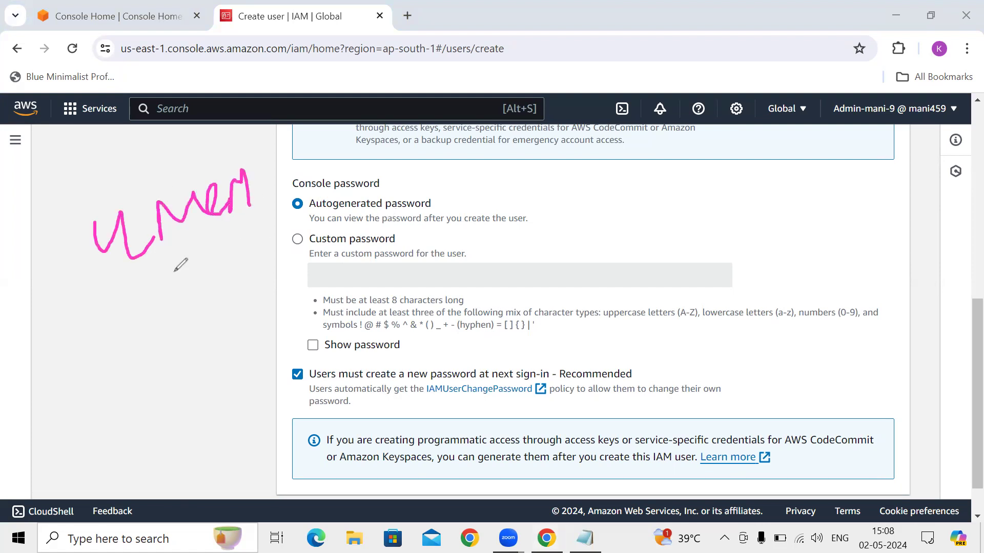
pyautogui.moveTo(51, 308)
pyautogui.mouseDown()
pyautogui.moveTo(54, 335)
pyautogui.moveTo(139, 302)
pyautogui.mouseUp()
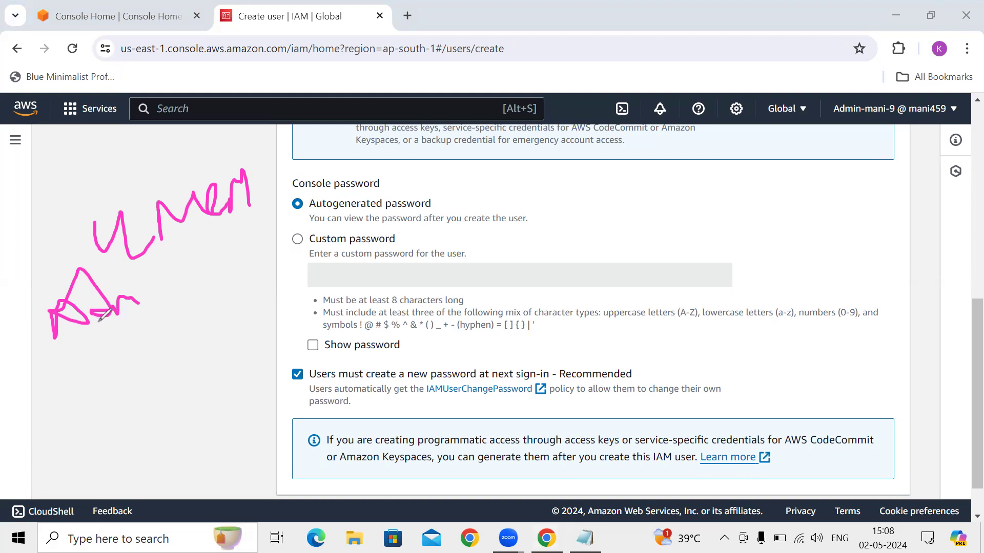
pyautogui.moveTo(188, 258)
pyautogui.mouseDown()
pyautogui.moveTo(218, 280)
pyautogui.moveTo(197, 294)
pyautogui.mouseUp()
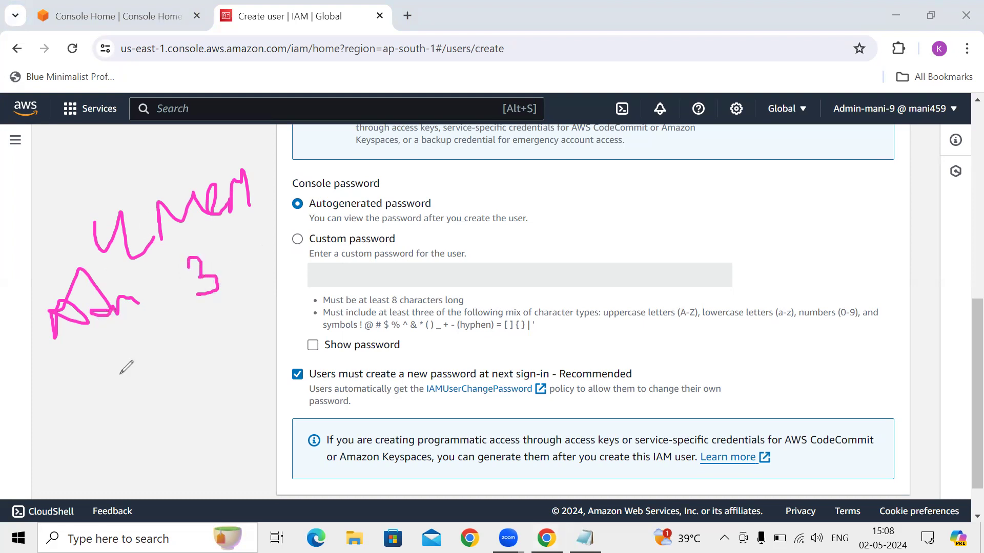
pyautogui.moveTo(66, 380)
pyautogui.mouseDown()
pyautogui.moveTo(72, 405)
pyautogui.moveTo(60, 367)
pyautogui.moveTo(68, 416)
pyautogui.moveTo(95, 409)
pyautogui.moveTo(82, 365)
pyautogui.moveTo(68, 363)
pyautogui.mouseUp()
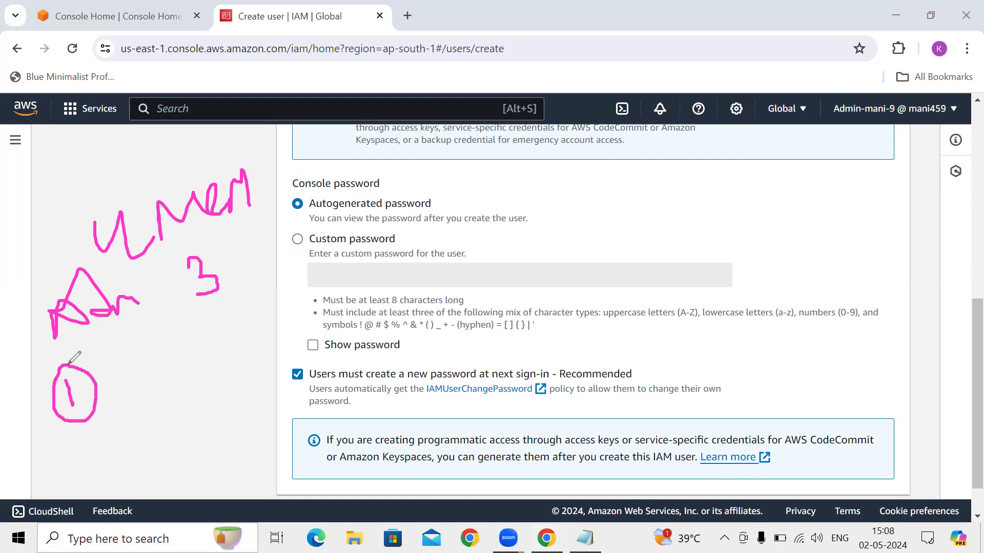
pyautogui.moveTo(86, 395); pyautogui.dragTo(124, 368)
pyautogui.moveTo(90, 410)
pyautogui.mouseDown()
pyautogui.moveTo(149, 378)
pyautogui.moveTo(139, 397)
pyautogui.mouseUp()
pyautogui.moveTo(159, 349)
pyautogui.mouseDown()
pyautogui.moveTo(164, 373)
pyautogui.moveTo(193, 366)
pyautogui.moveTo(193, 343)
pyautogui.moveTo(162, 354)
pyautogui.moveTo(174, 374)
pyautogui.moveTo(170, 345)
pyautogui.moveTo(172, 362)
pyautogui.mouseUp()
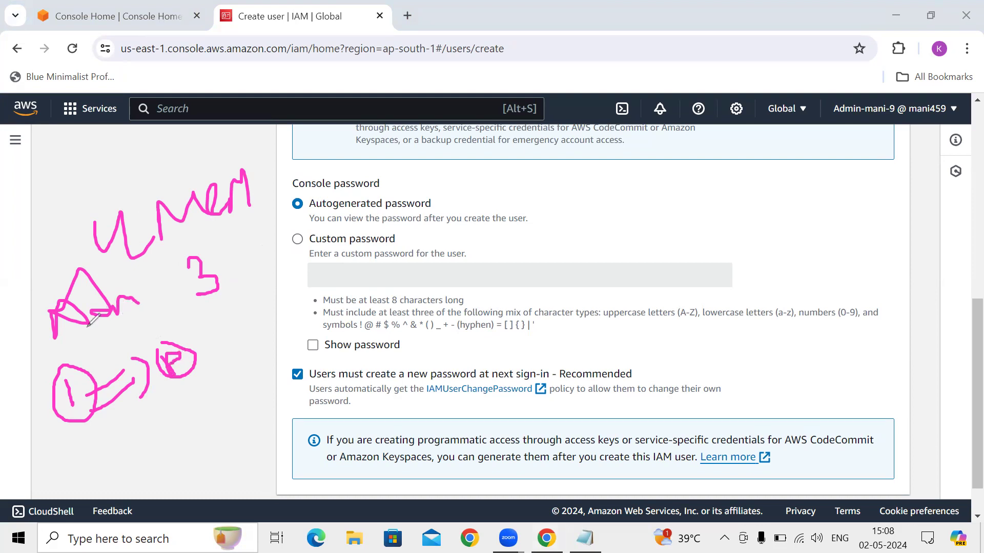
pyautogui.moveTo(52, 327)
pyautogui.mouseDown()
pyautogui.moveTo(92, 337)
pyautogui.moveTo(149, 328)
pyautogui.mouseUp()
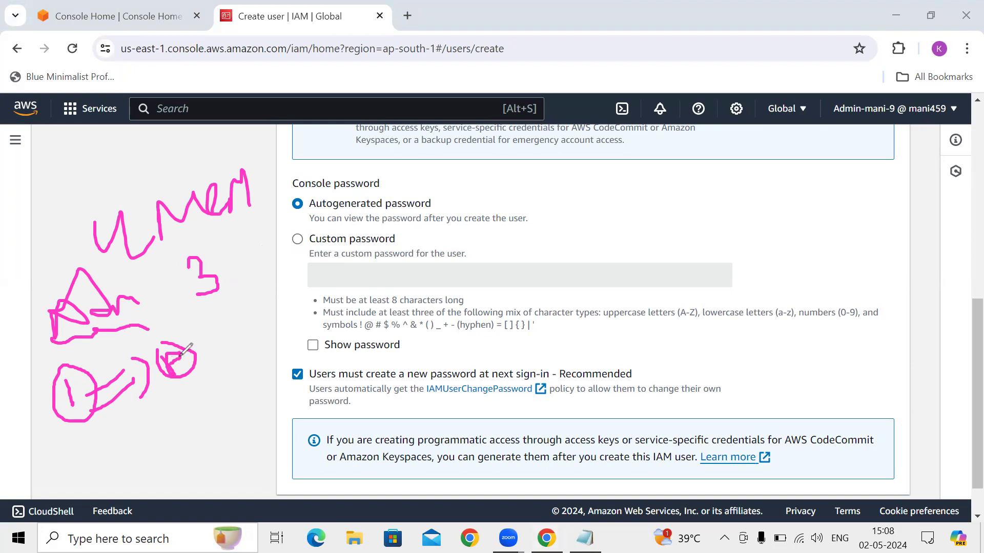
pyautogui.moveTo(165, 353); pyautogui.dragTo(167, 364)
pyautogui.moveTo(67, 358)
pyautogui.mouseDown()
pyautogui.moveTo(52, 361)
pyautogui.moveTo(45, 409)
pyautogui.moveTo(91, 445)
pyautogui.moveTo(127, 410)
pyautogui.moveTo(118, 361)
pyautogui.moveTo(75, 353)
pyautogui.mouseUp()
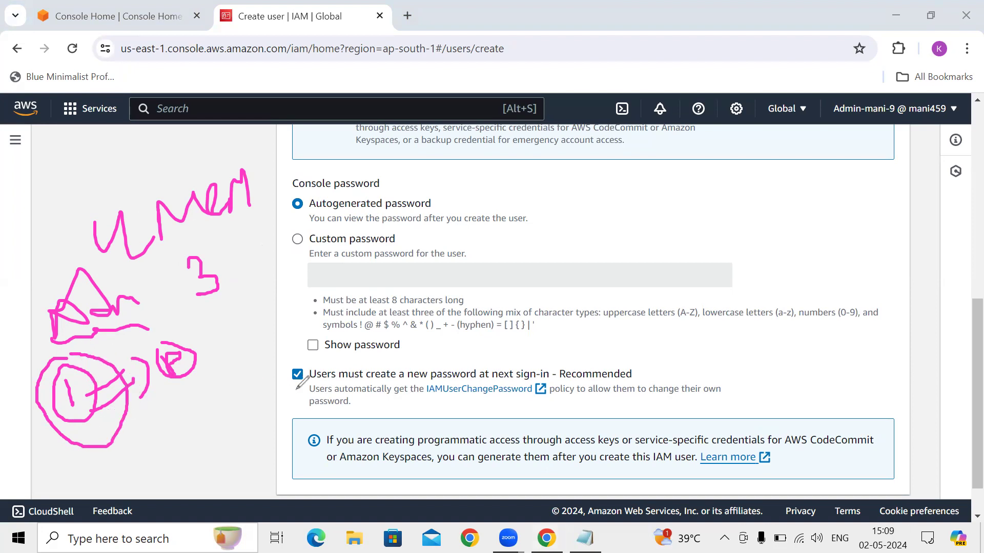
# Circle the "Users must create a new password at next sign-in" checkbox in pink, and turn the option off and on again.
pyautogui.moveTo(300, 360)
pyautogui.mouseDown()
pyautogui.moveTo(242, 382)
pyautogui.moveTo(286, 406)
pyautogui.moveTo(323, 395)
pyautogui.moveTo(334, 377)
pyautogui.moveTo(317, 354)
pyautogui.moveTo(295, 358)
pyautogui.mouseUp()
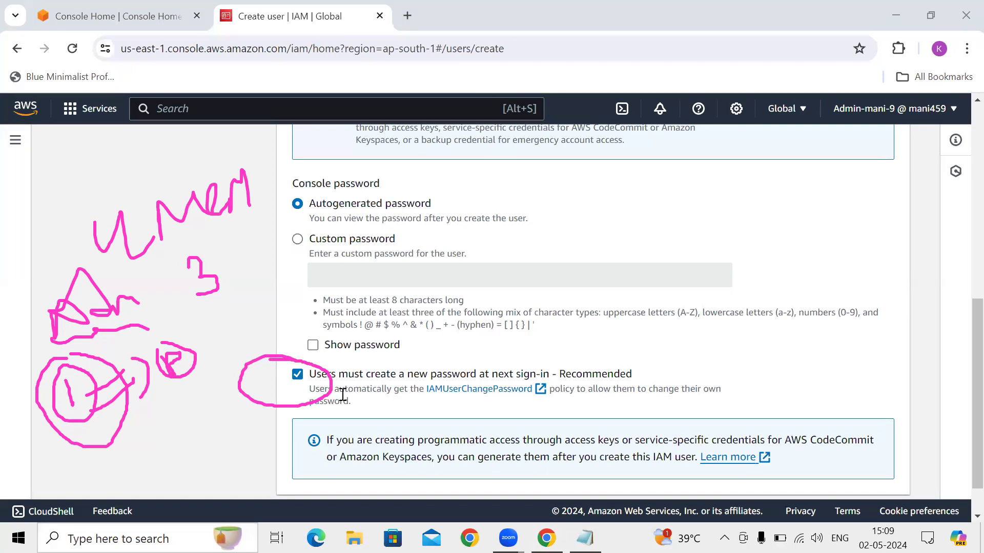
pyautogui.click(298, 376)
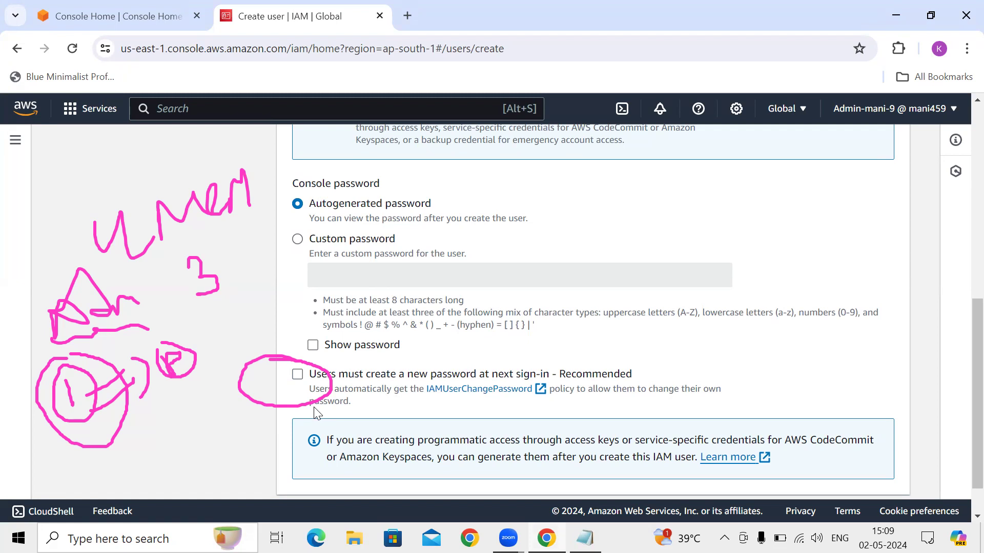
pyautogui.click(298, 375)
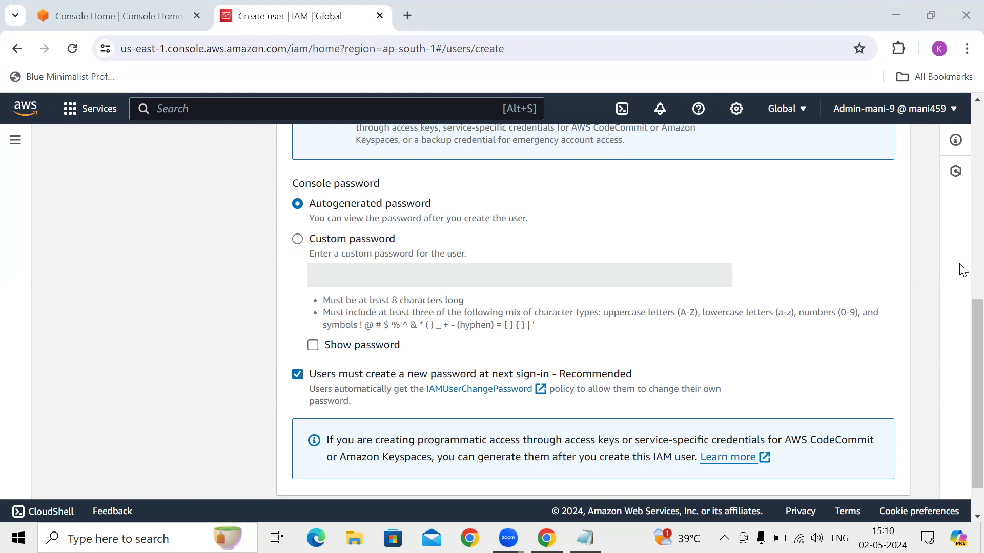
# Continue to the Set permissions stage and highlight the "Permissions options" and "Set permissions" headings.
pyautogui.scroll(-1, 963, 339)
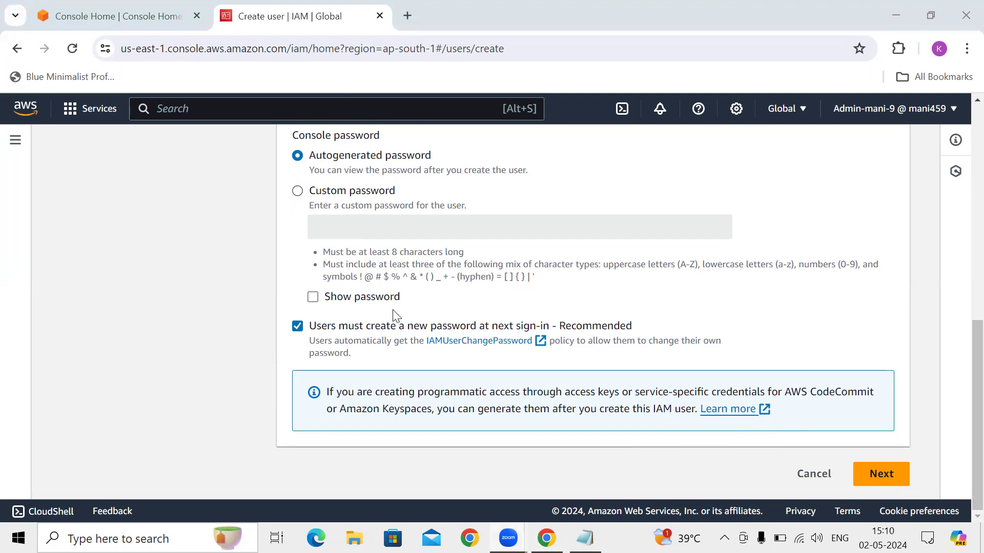
pyautogui.click(880, 473)
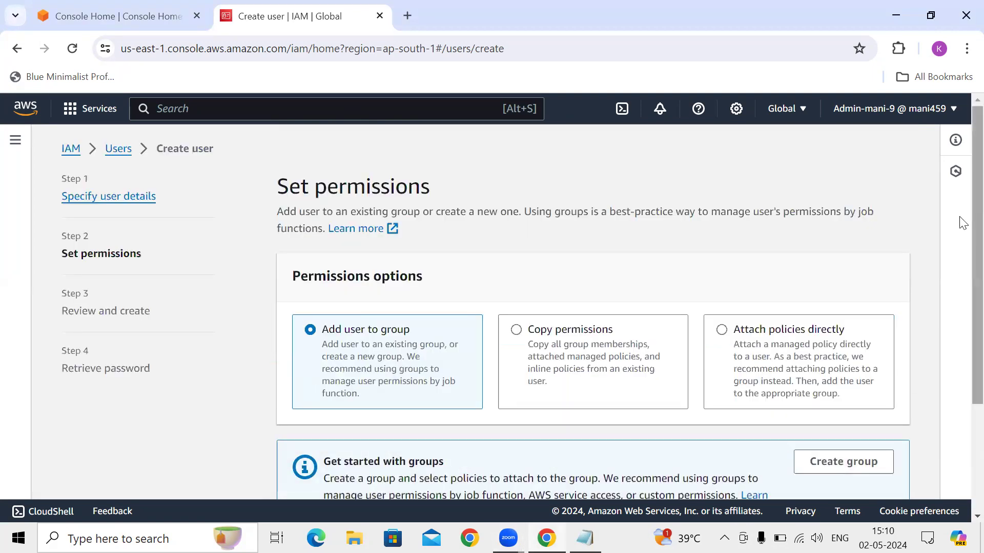
pyautogui.scroll(-2, 960, 215)
pyautogui.scroll(-1, 962, 264)
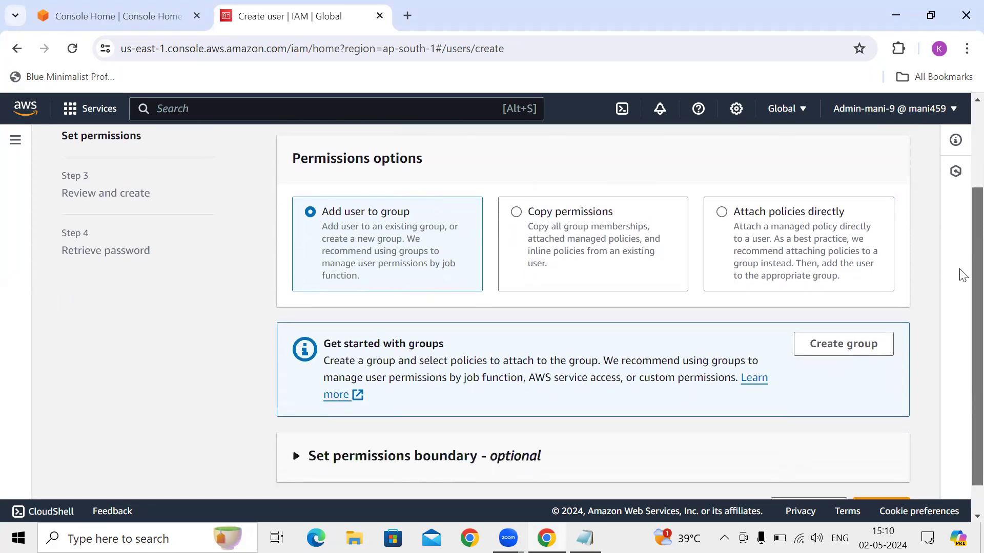
pyautogui.moveTo(290, 163); pyautogui.dragTo(390, 164)
pyautogui.scroll(2, 963, 308)
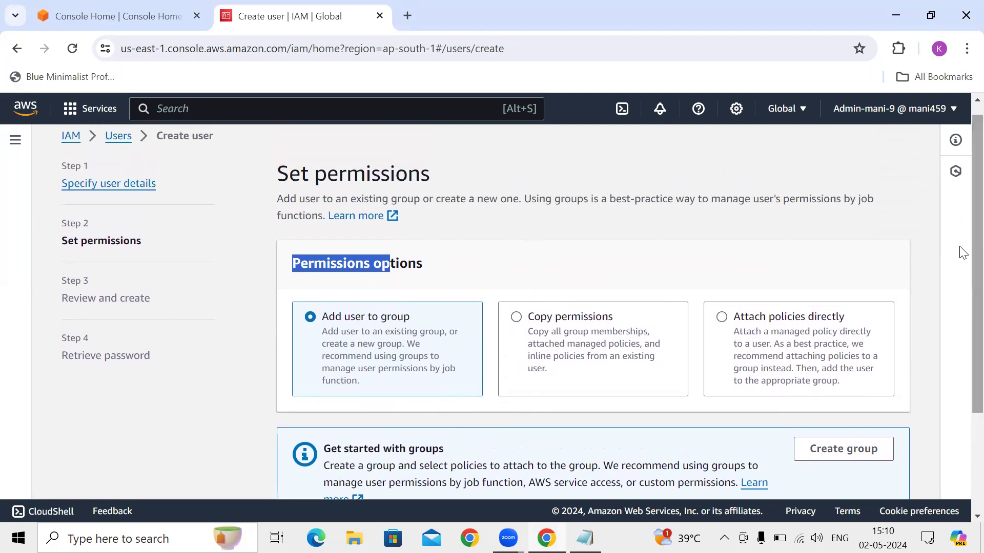
pyautogui.moveTo(248, 180); pyautogui.dragTo(414, 184)
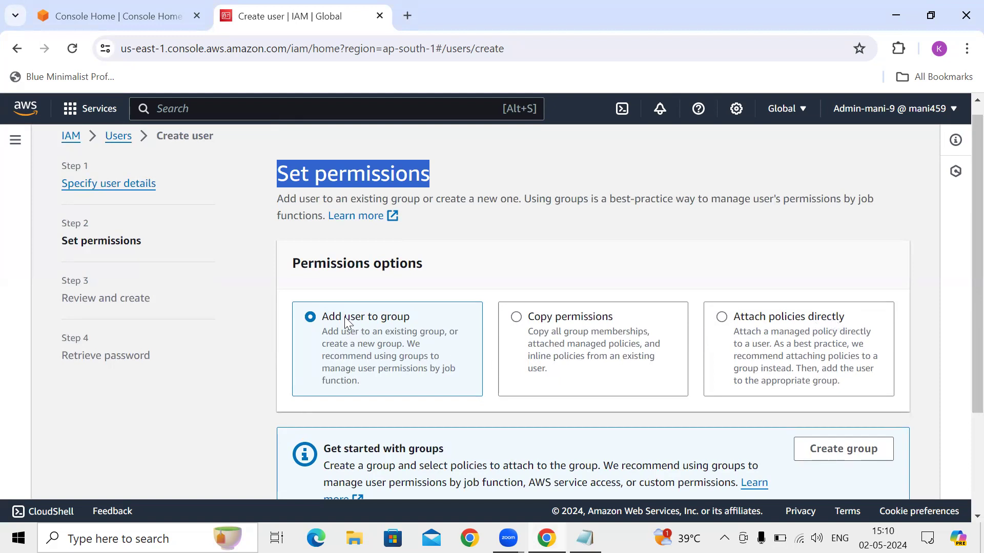
# Highlight the "Add user to group" and "Copy permissions" options, and choose "Attach policies directly" for the new user.
pyautogui.click(324, 317)
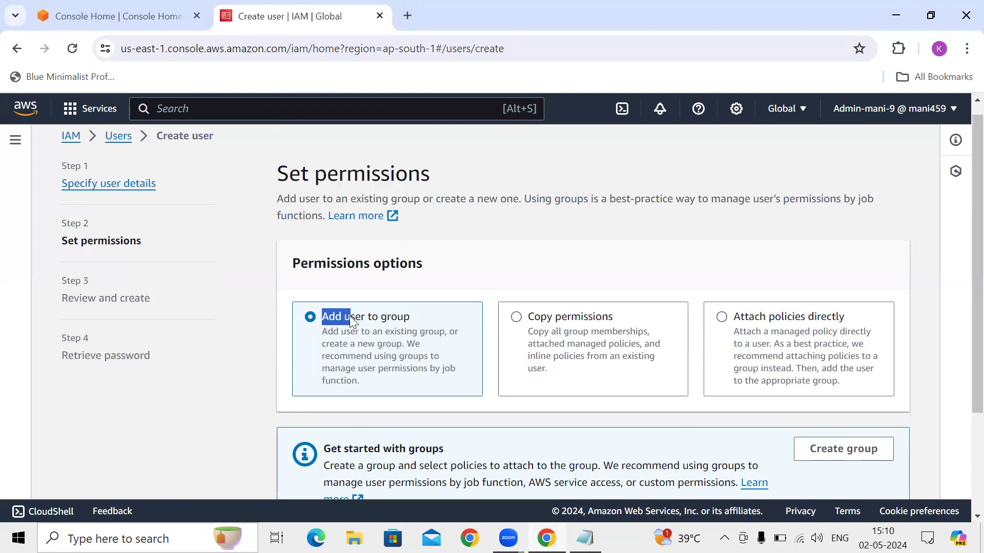
pyautogui.moveTo(351, 321); pyautogui.dragTo(393, 318)
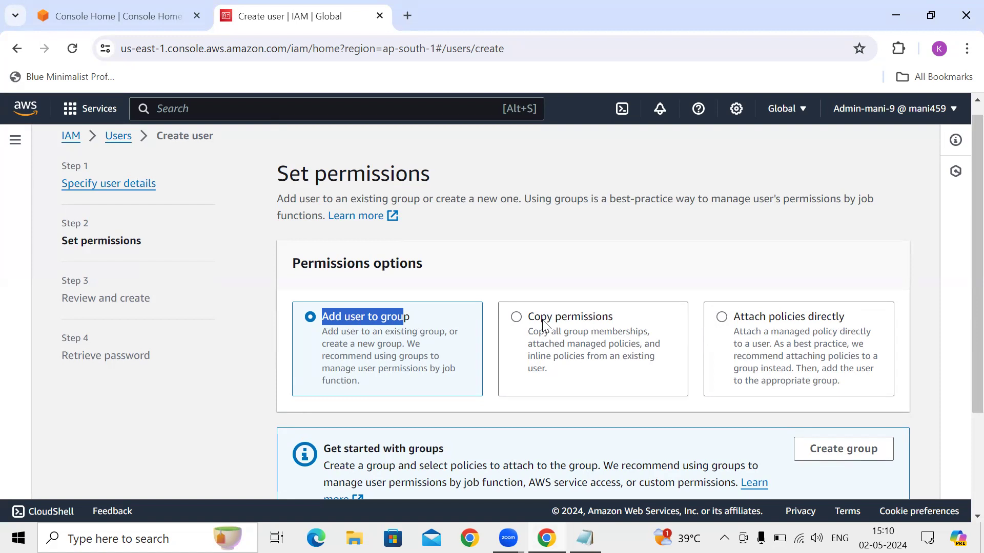
pyautogui.moveTo(528, 320); pyautogui.dragTo(608, 315)
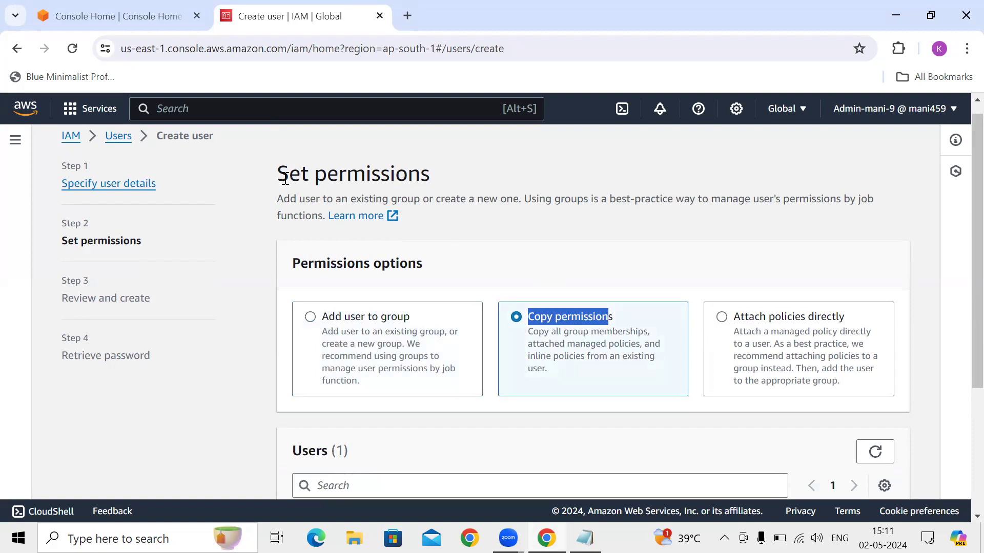
pyautogui.click(739, 318)
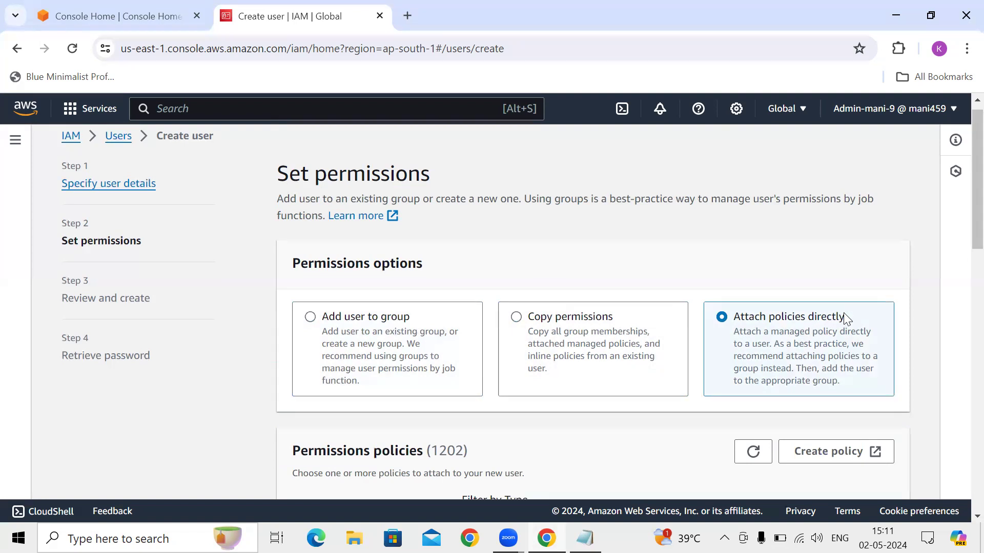
# Handwrite "aws", a circled 1 and "S3 full" in pink beside the permissions policies, circle both texts, and clear the annotations.
pyautogui.scroll(-1, 963, 214)
pyautogui.scroll(-3, 963, 214)
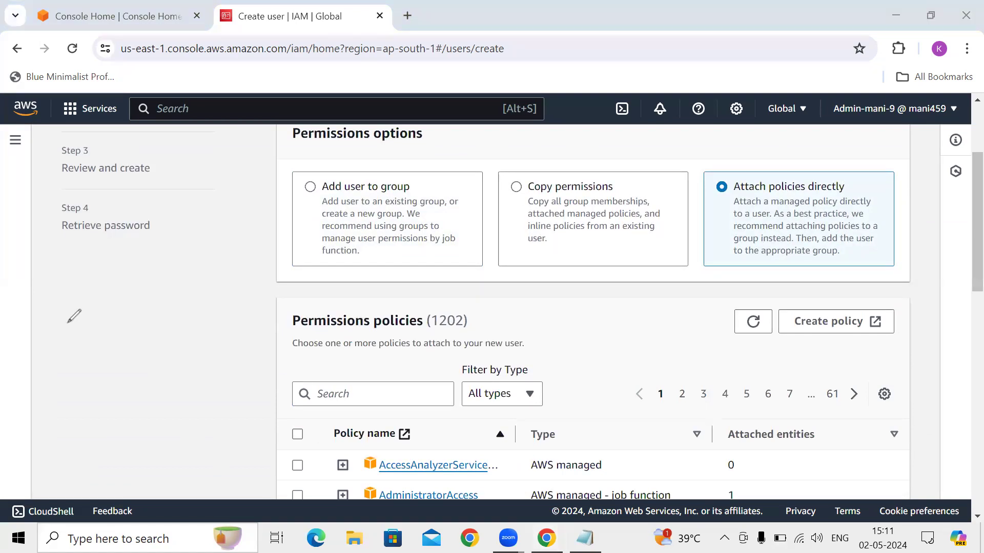
pyautogui.moveTo(62, 302)
pyautogui.mouseDown()
pyautogui.moveTo(56, 307)
pyautogui.moveTo(134, 271)
pyautogui.moveTo(127, 304)
pyautogui.mouseUp()
pyautogui.moveTo(87, 355)
pyautogui.mouseDown()
pyautogui.moveTo(105, 394)
pyautogui.moveTo(72, 377)
pyautogui.moveTo(132, 372)
pyautogui.moveTo(81, 326)
pyautogui.moveTo(155, 266)
pyautogui.mouseUp()
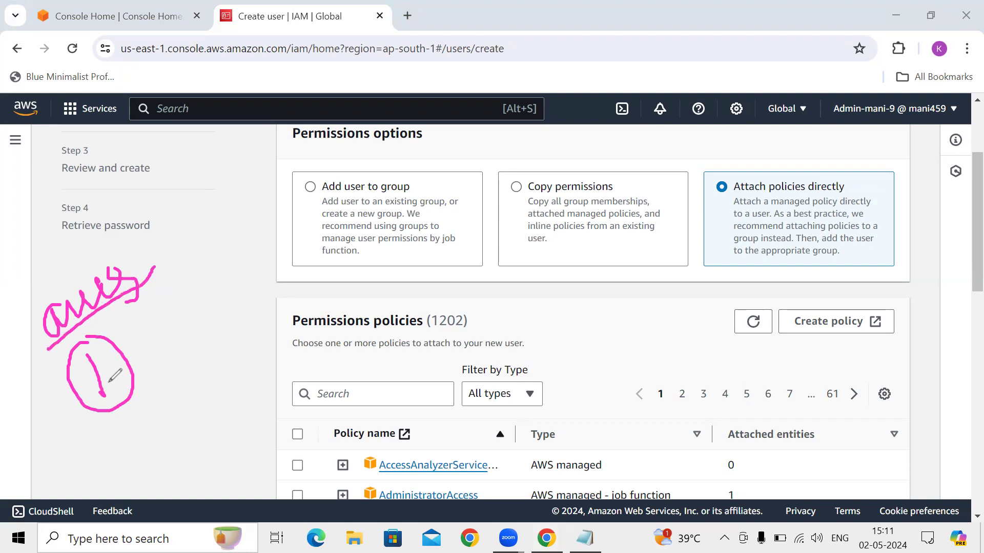
pyautogui.moveTo(134, 340); pyautogui.dragTo(159, 323)
pyautogui.moveTo(180, 280)
pyautogui.mouseDown()
pyautogui.moveTo(171, 322)
pyautogui.moveTo(197, 316)
pyautogui.mouseUp()
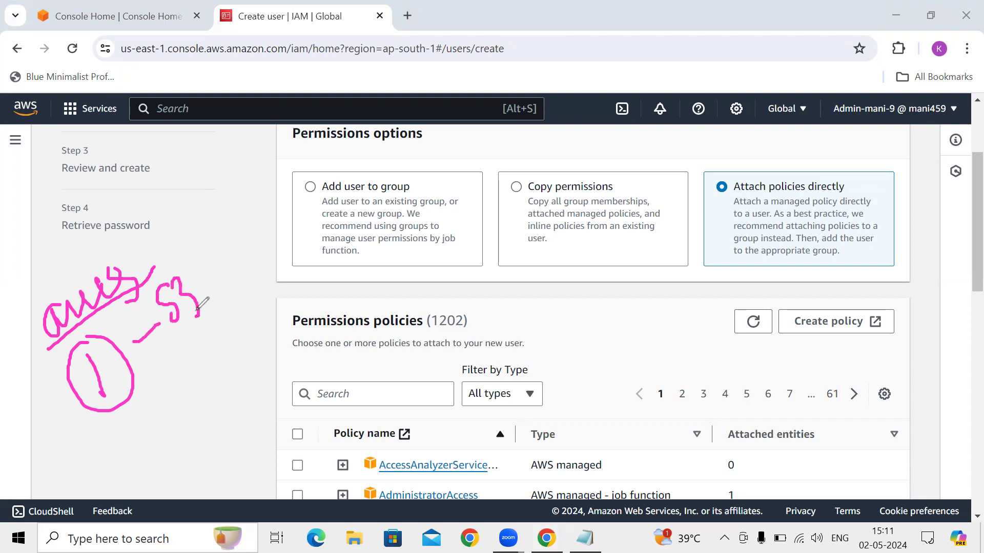
pyautogui.moveTo(208, 251)
pyautogui.mouseDown()
pyautogui.moveTo(214, 302)
pyautogui.moveTo(251, 214)
pyautogui.moveTo(256, 269)
pyautogui.mouseUp()
pyautogui.moveTo(177, 346); pyautogui.dragTo(259, 283)
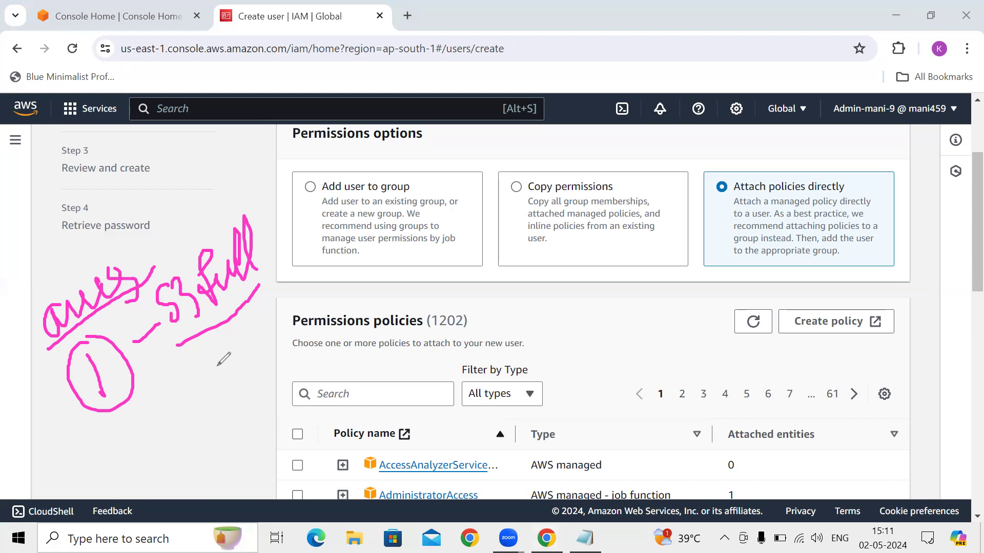
pyautogui.moveTo(134, 256)
pyautogui.mouseDown()
pyautogui.moveTo(94, 238)
pyautogui.moveTo(35, 304)
pyautogui.moveTo(74, 342)
pyautogui.moveTo(148, 305)
pyautogui.moveTo(157, 272)
pyautogui.moveTo(145, 255)
pyautogui.mouseUp()
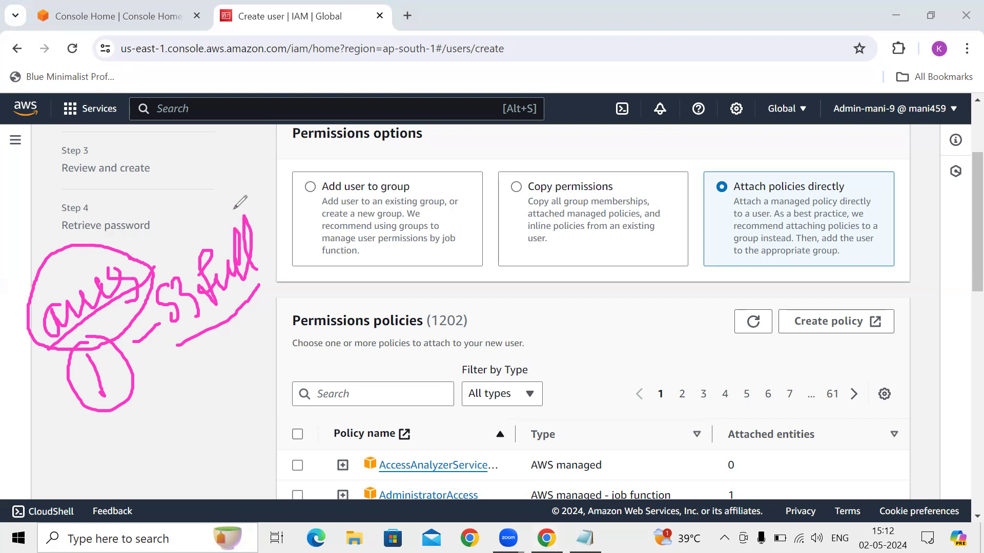
pyautogui.moveTo(235, 208)
pyautogui.mouseDown()
pyautogui.moveTo(175, 214)
pyautogui.moveTo(158, 279)
pyautogui.moveTo(201, 322)
pyautogui.moveTo(254, 305)
pyautogui.moveTo(267, 219)
pyautogui.moveTo(221, 206)
pyautogui.mouseUp()
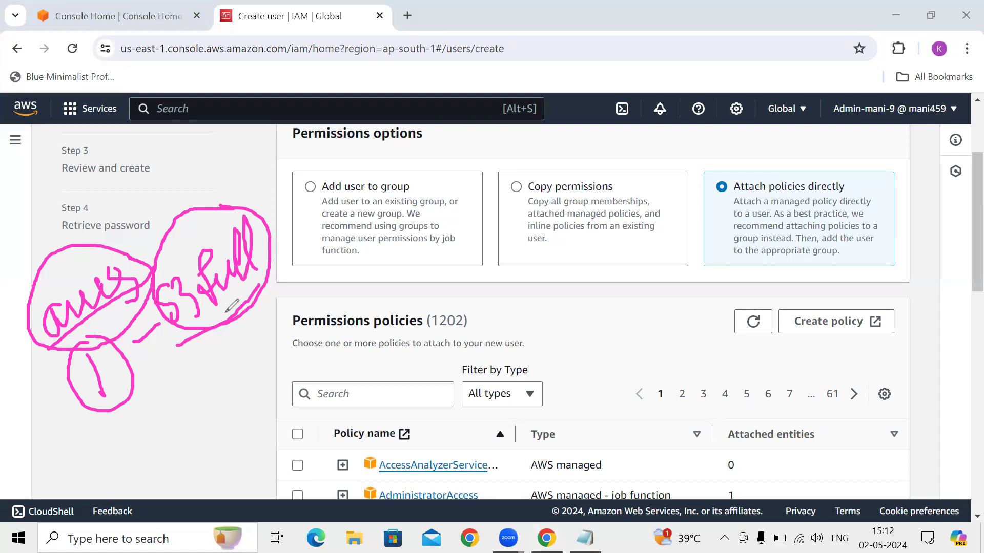
pyautogui.moveTo(156, 254)
pyautogui.mouseDown()
pyautogui.moveTo(177, 254)
pyautogui.moveTo(201, 176)
pyautogui.mouseUp()
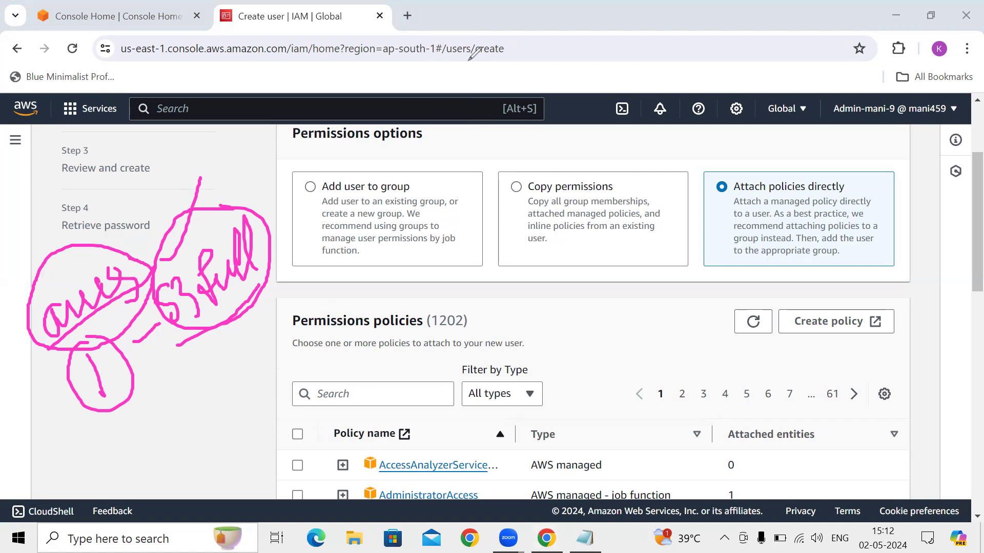
pyautogui.press('e')
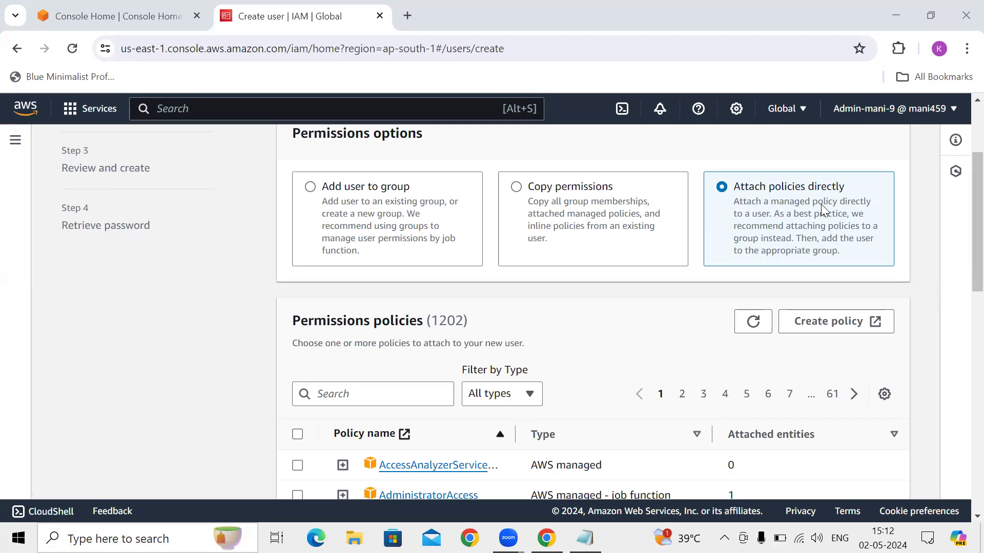
# Open the Filter by Type choices for the Permissions policies list.
pyautogui.scroll(-2, 959, 221)
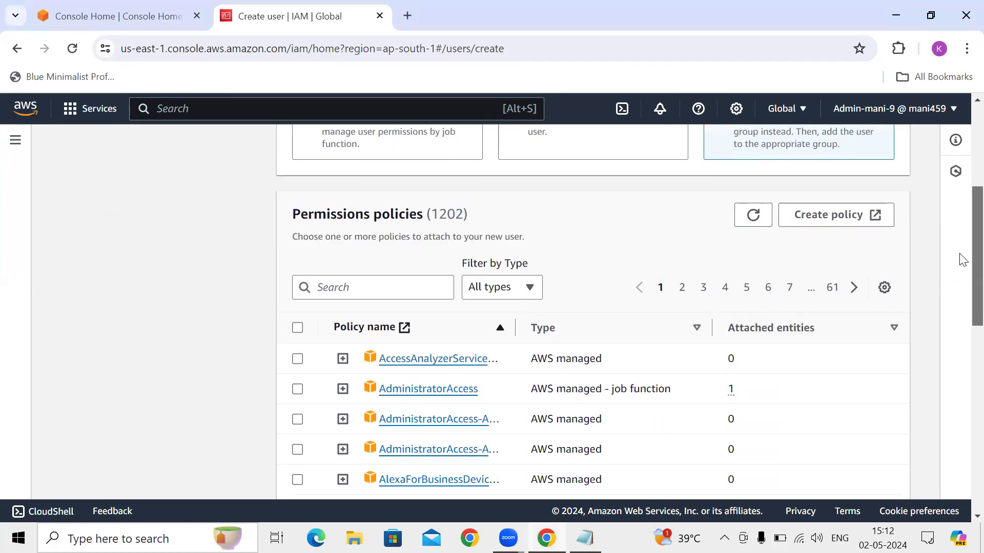
pyautogui.scroll(-1, 961, 267)
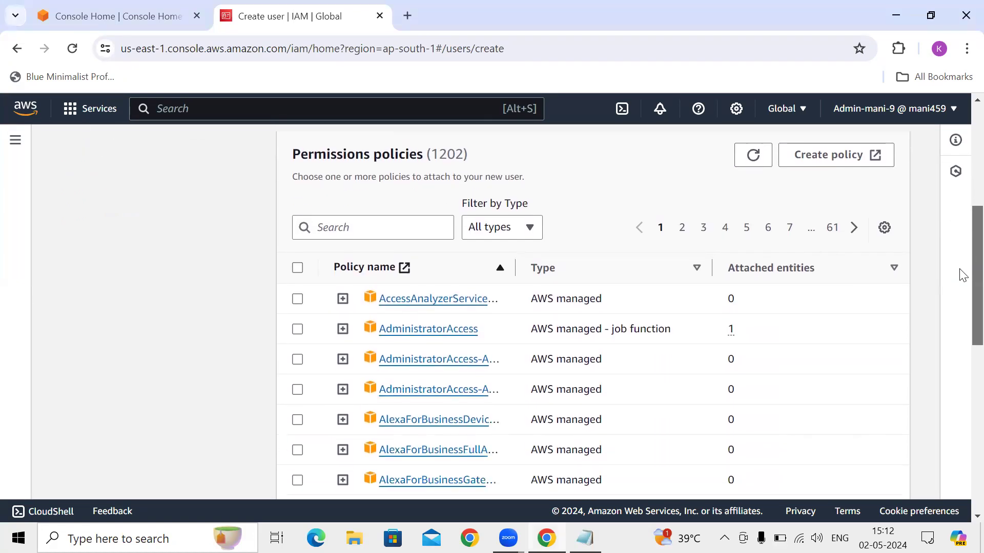
pyautogui.click(529, 230)
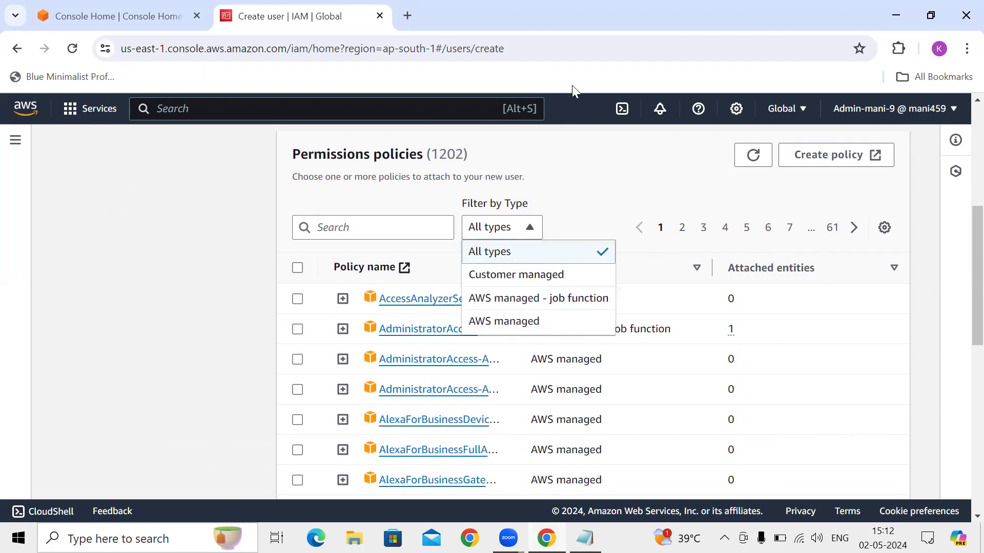
# Filter the permissions policies by the AWS managed type, and restore the filter to All types.
pyautogui.click(530, 228)
pyautogui.click(530, 228)
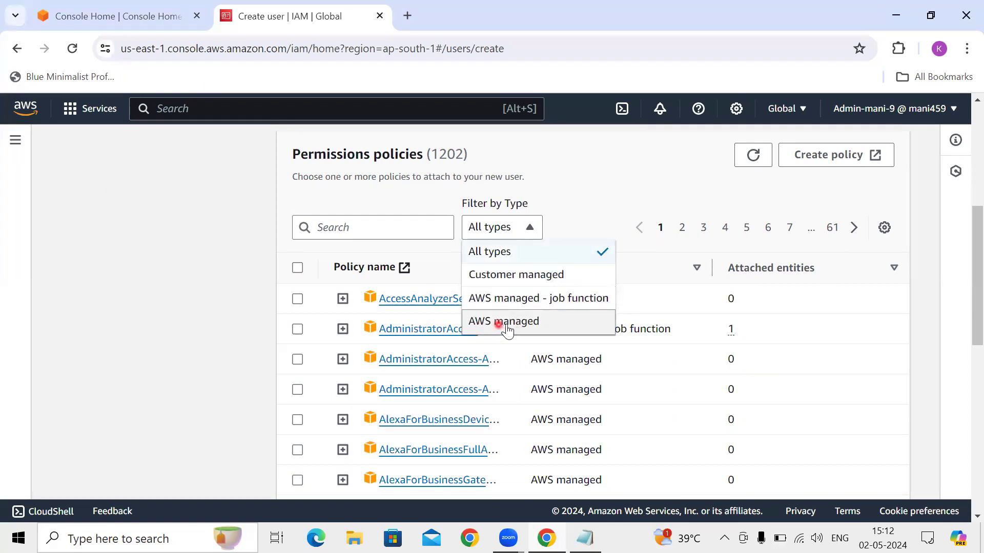
pyautogui.click(494, 321)
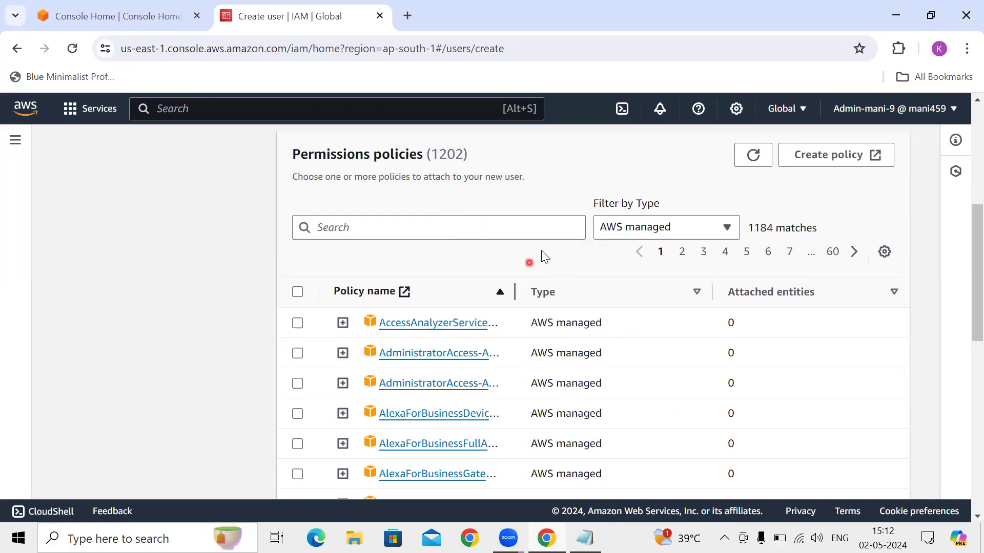
pyautogui.click(725, 229)
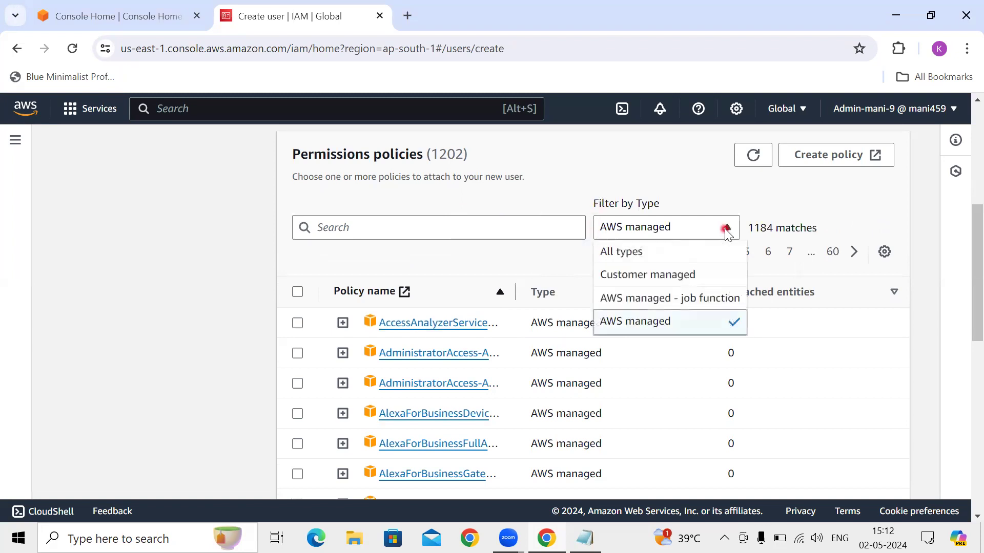
pyautogui.click(644, 259)
pyautogui.click(527, 229)
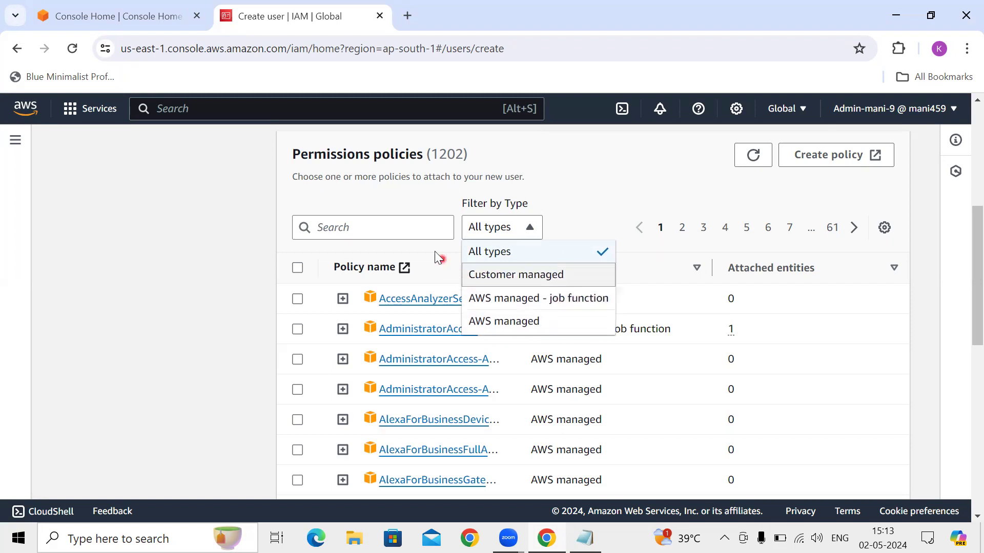
# Search the permissions policies for "s3" and widen the Policy name column to show the full names.
pyautogui.click(364, 228)
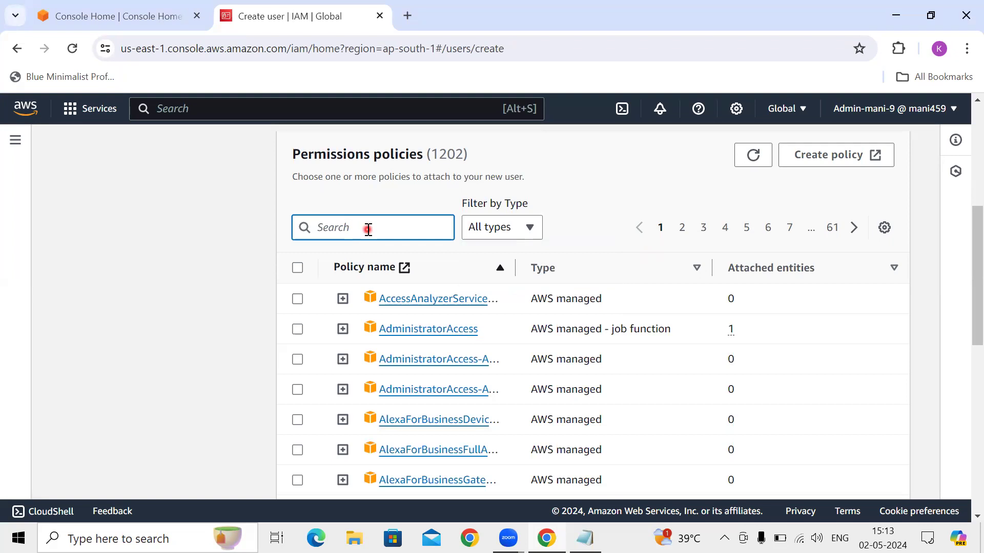
pyautogui.write('s3')
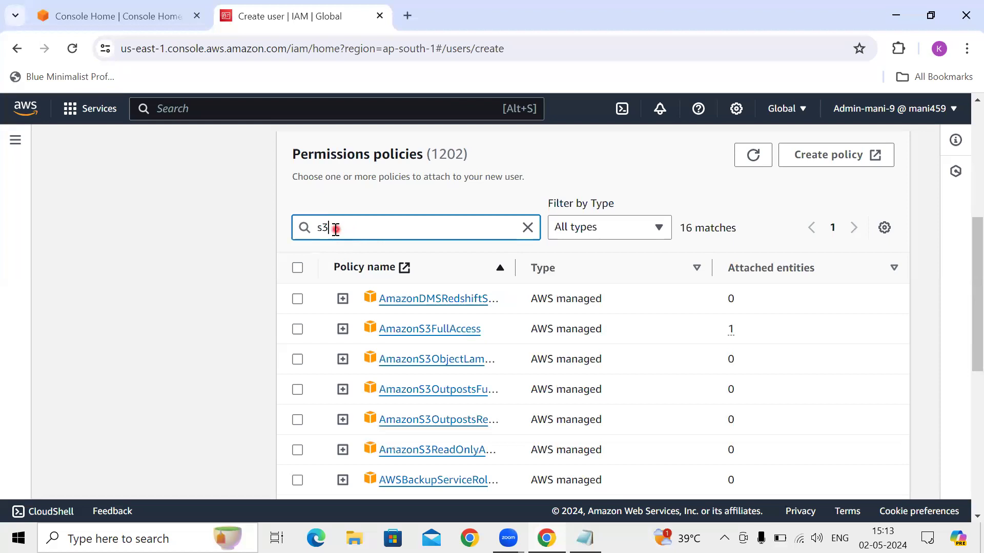
pyautogui.moveTo(514, 262); pyautogui.dragTo(650, 264)
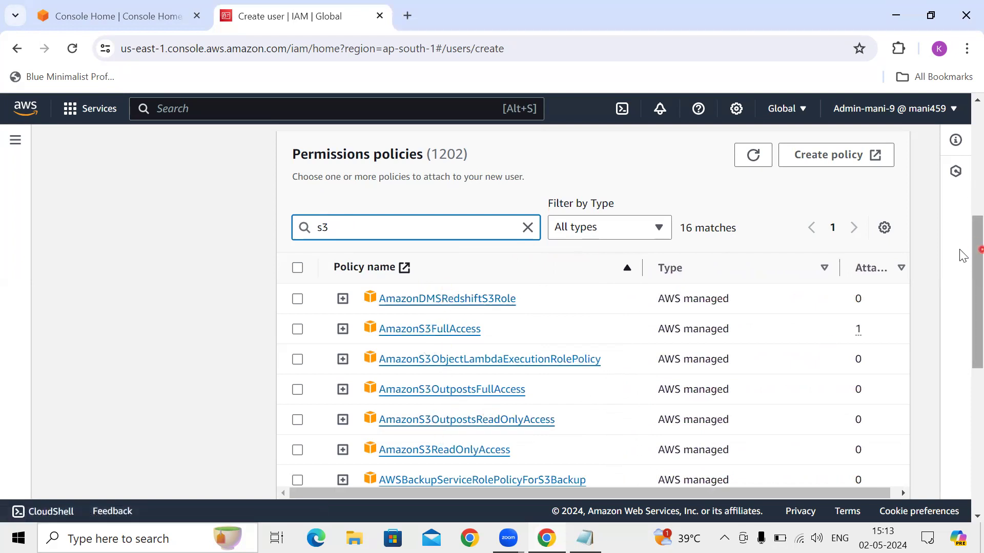
# Select the AmazonS3FullAccess policy for the new user and continue to the Review and create stage.
pyautogui.scroll(-2, 958, 256)
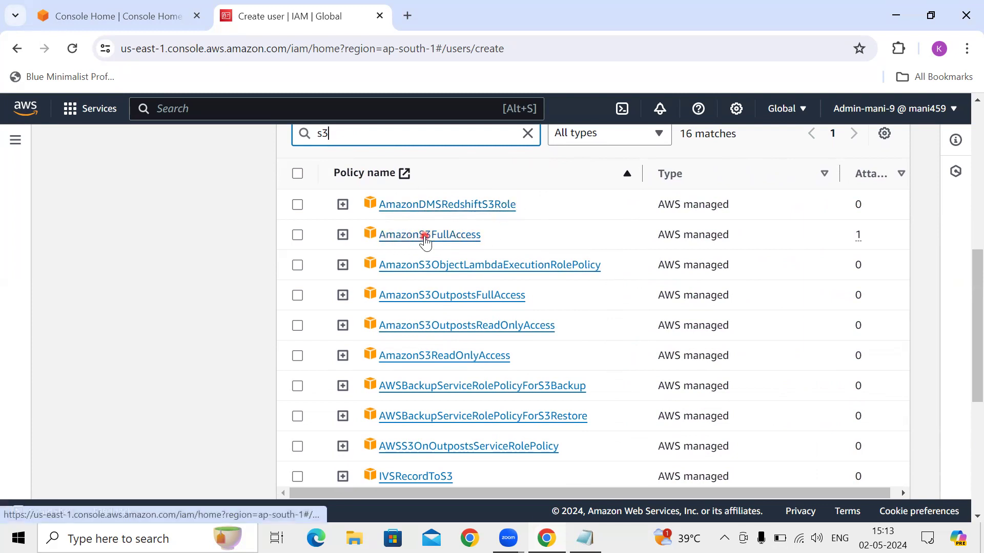
pyautogui.click(297, 236)
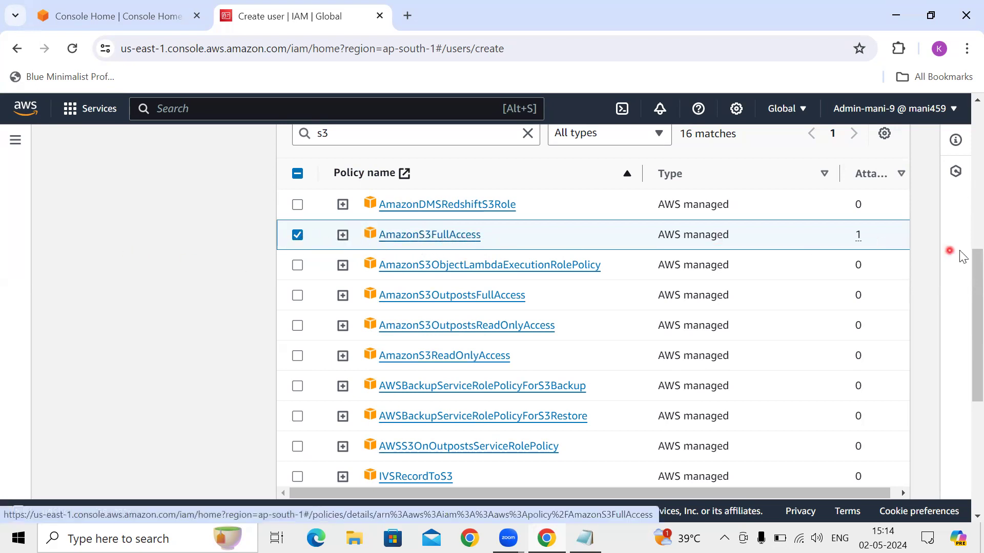
pyautogui.moveTo(963, 265); pyautogui.dragTo(963, 424)
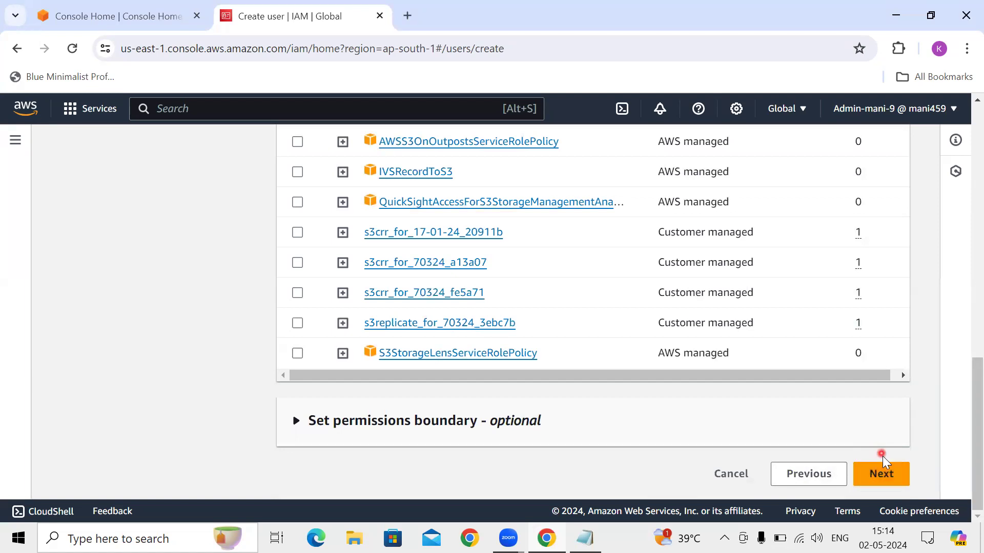
pyautogui.click(888, 482)
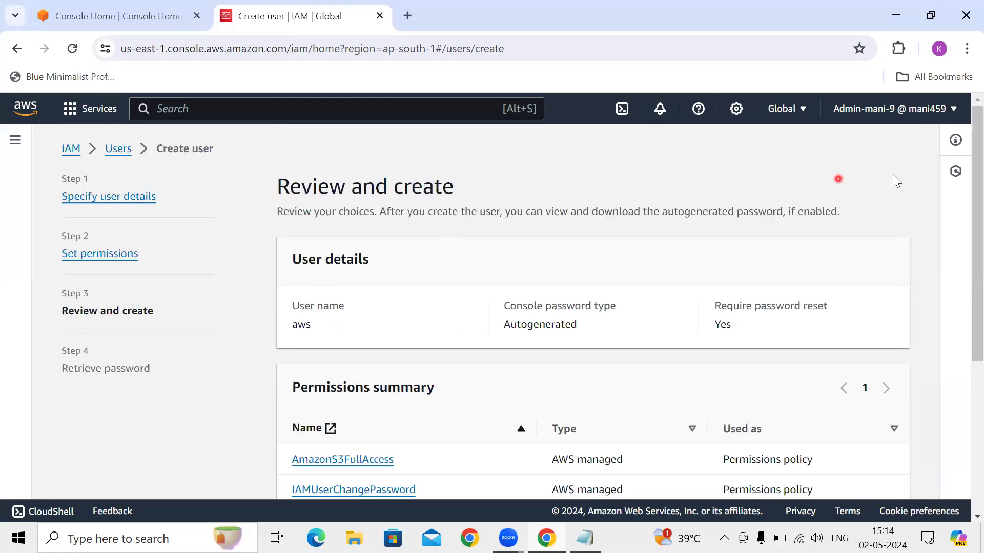
# Review the user details and permissions summary, highlighting the user name, console password type and password reset values.
pyautogui.scroll(-2, 961, 215)
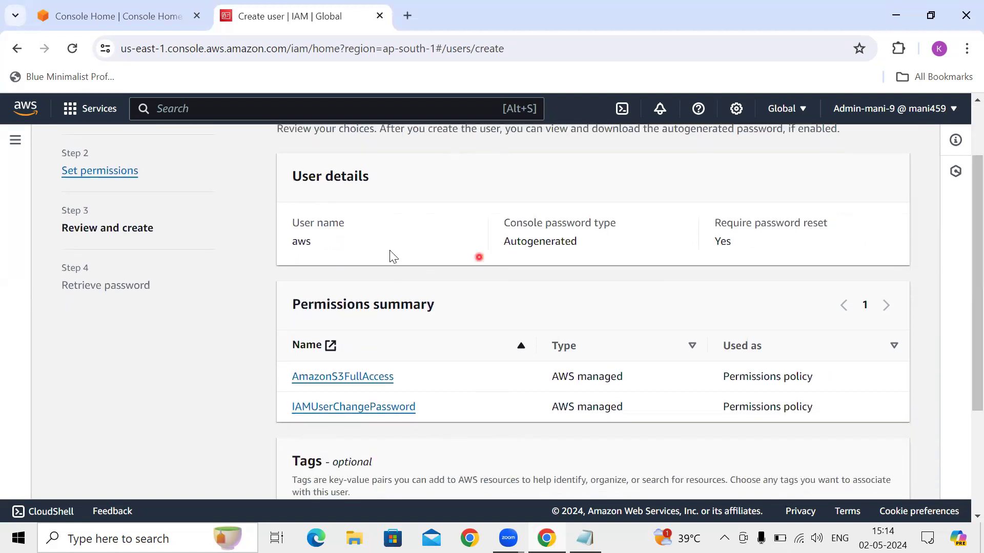
pyautogui.moveTo(295, 246); pyautogui.dragTo(317, 251)
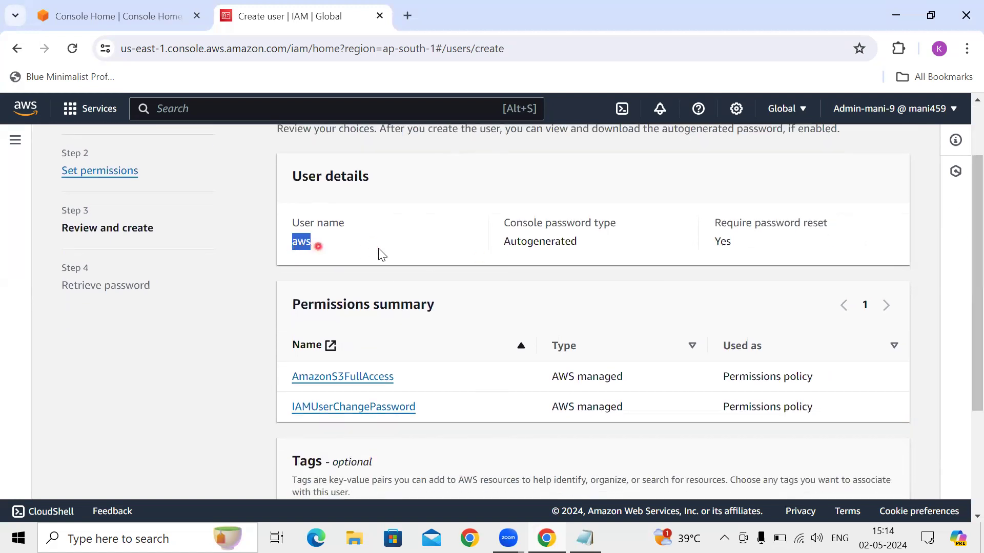
pyautogui.moveTo(500, 246); pyautogui.dragTo(581, 246)
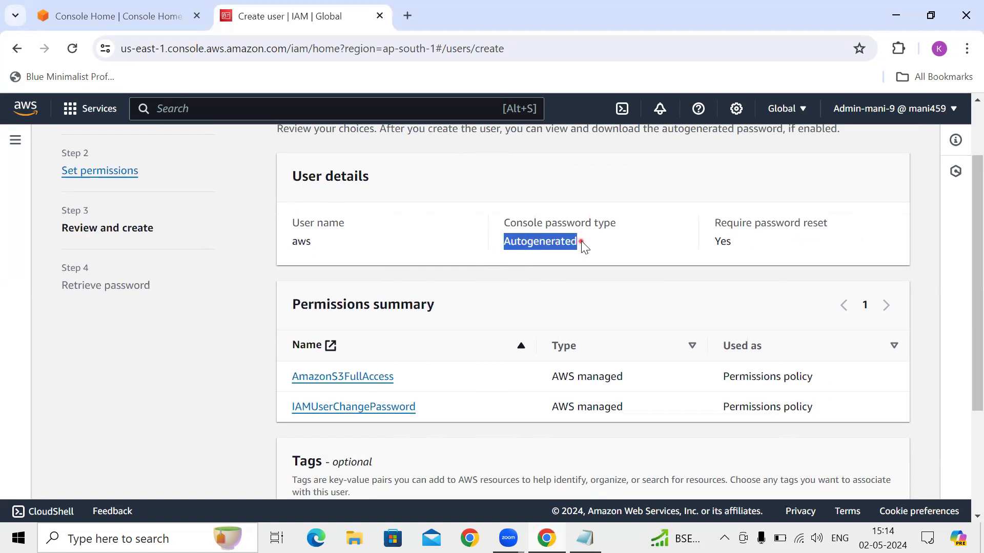
pyautogui.moveTo(713, 247); pyautogui.dragTo(733, 249)
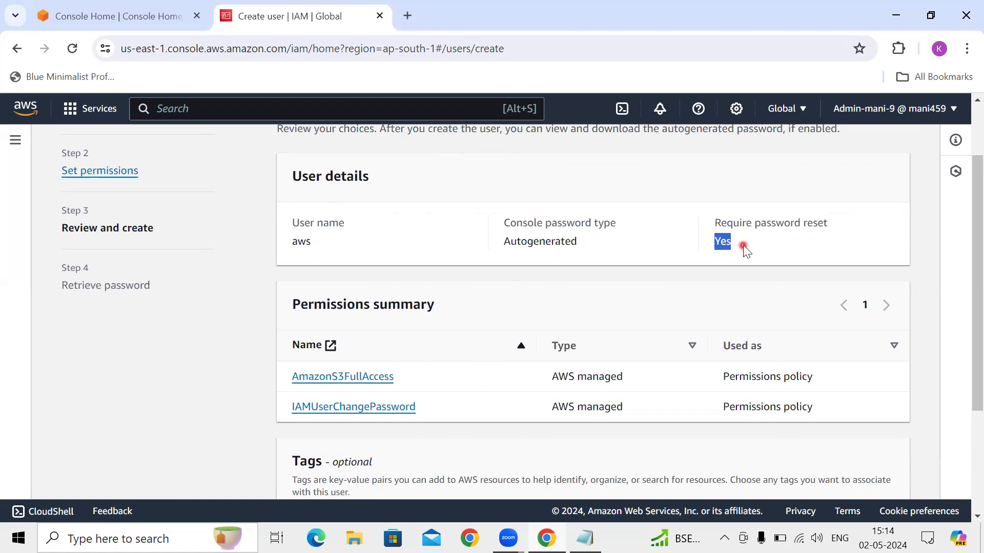
pyautogui.click(739, 243)
pyautogui.scroll(-3, 960, 241)
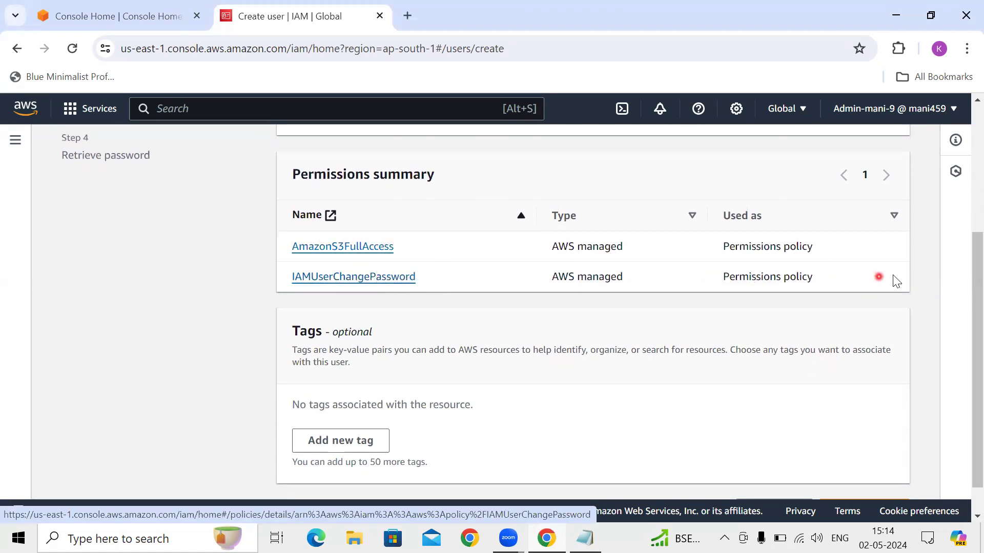
pyautogui.scroll(2, 960, 306)
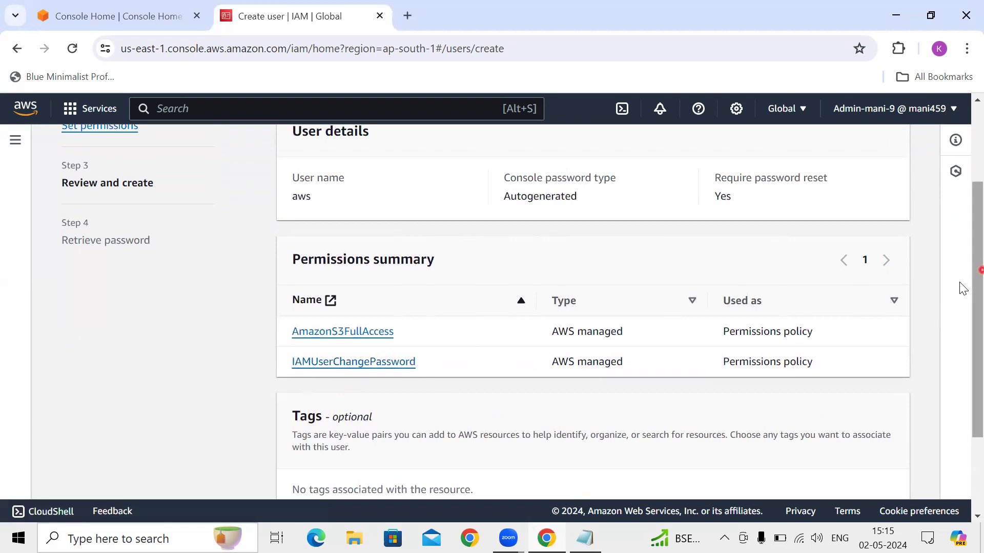
pyautogui.scroll(-3, 962, 288)
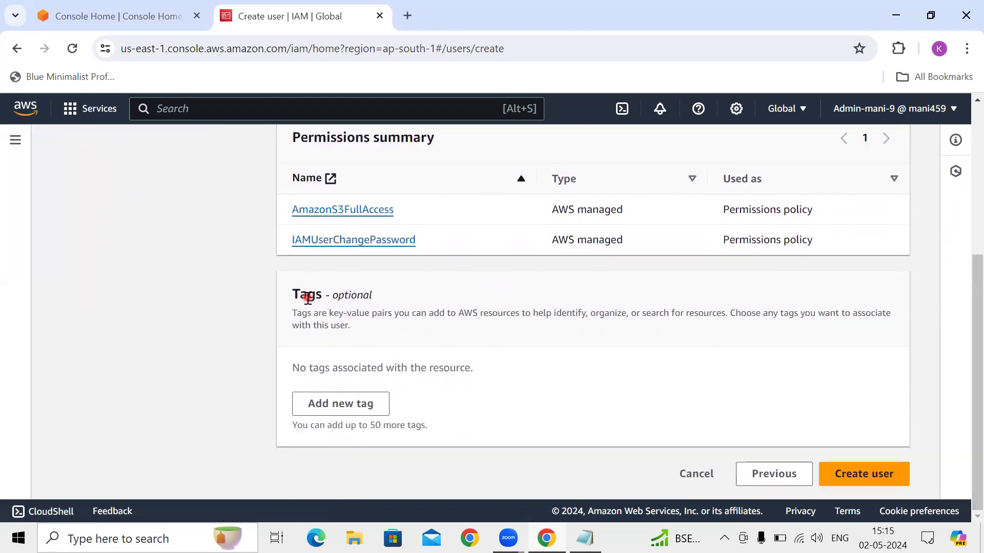
# Highlight the Tags heading, add an empty tag row, and remove it.
pyautogui.moveTo(292, 296); pyautogui.dragTo(329, 299)
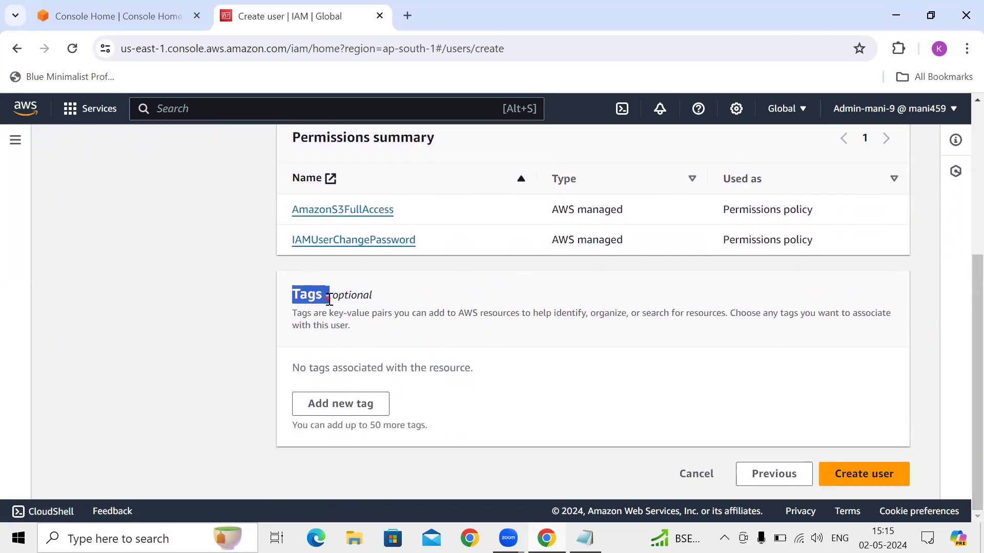
pyautogui.click(362, 403)
pyautogui.moveTo(978, 284); pyautogui.dragTo(980, 314)
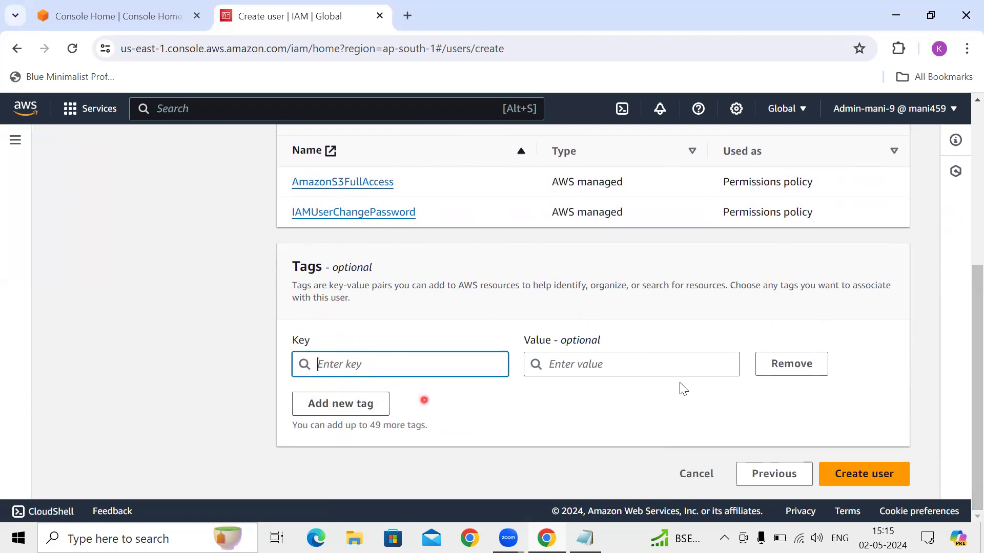
pyautogui.click(791, 364)
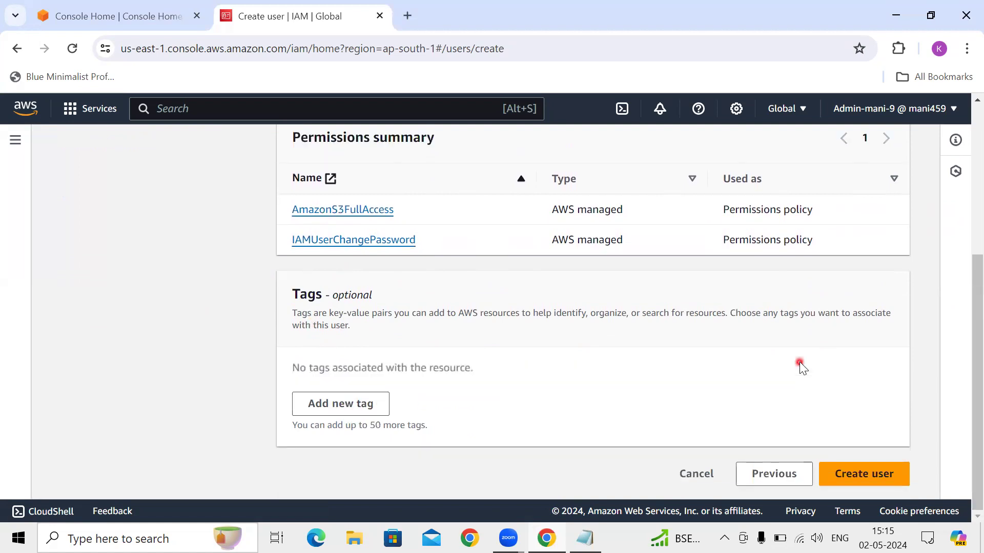
# Add a tag to the new user with the key "aws" and the value "s3".
pyautogui.click(322, 405)
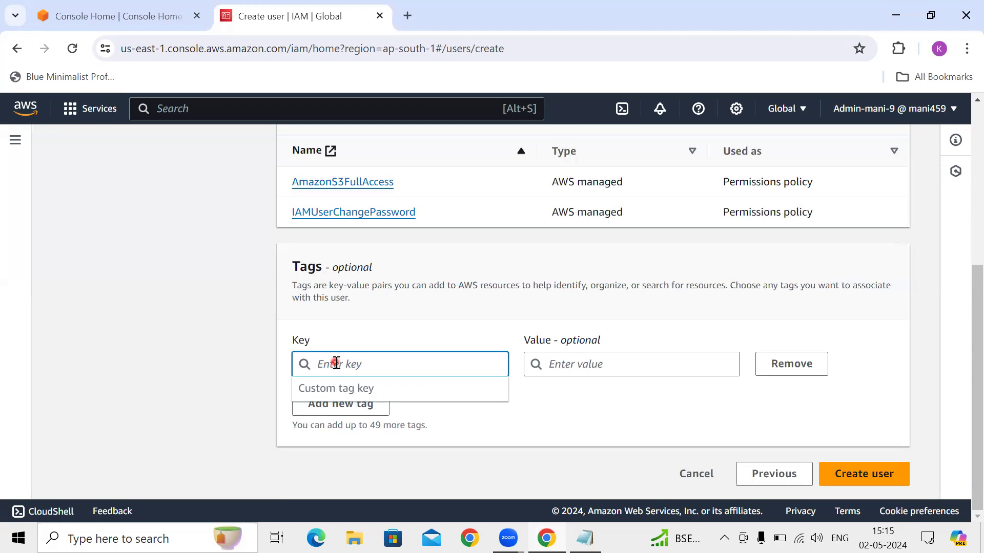
pyautogui.write('s3')
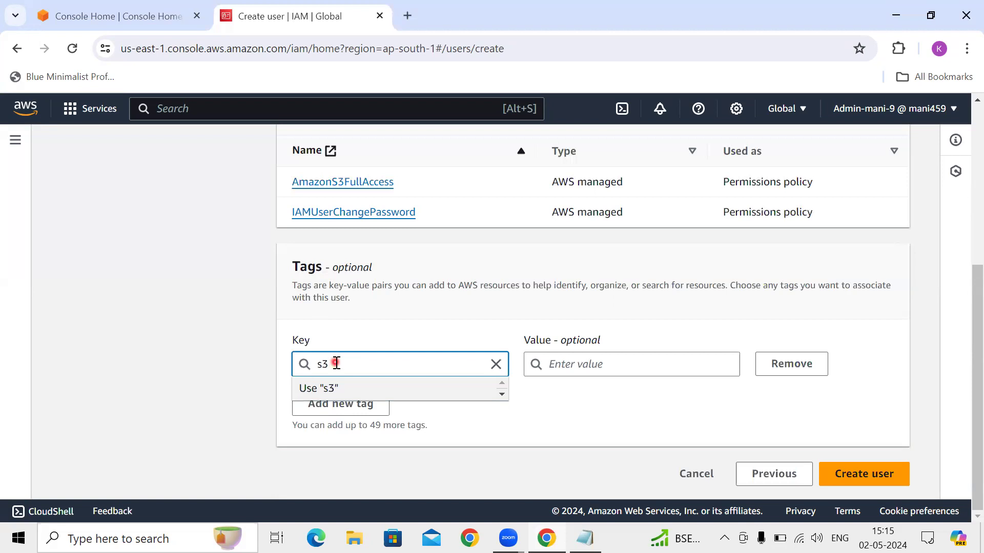
pyautogui.click(602, 361)
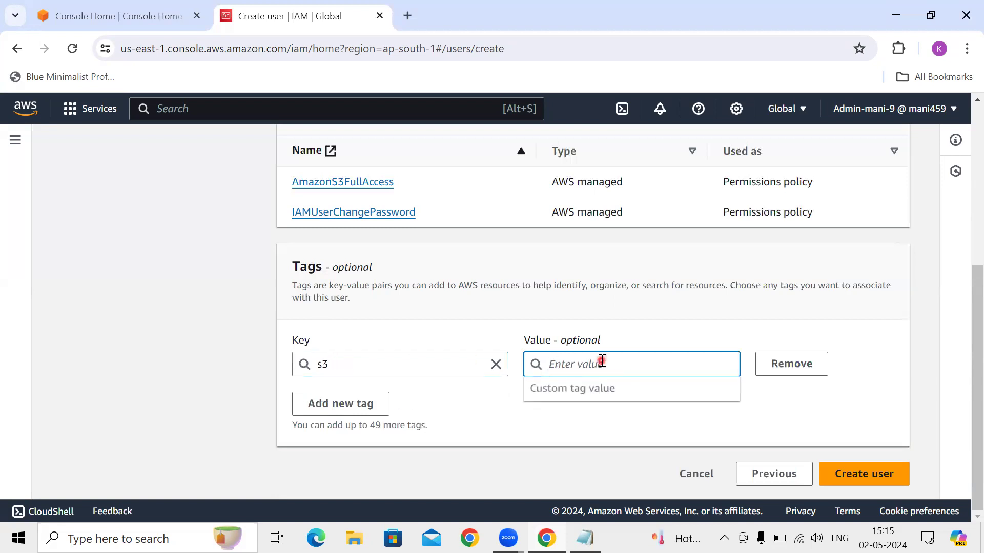
pyautogui.click(394, 361)
pyautogui.press('BackSpace')
pyautogui.press('BackSpace')
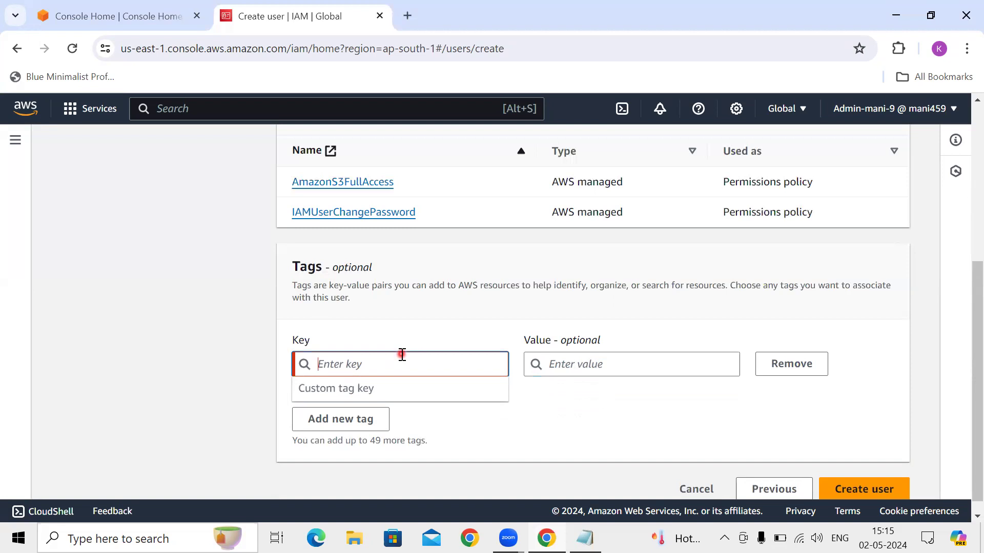
pyautogui.write('aws')
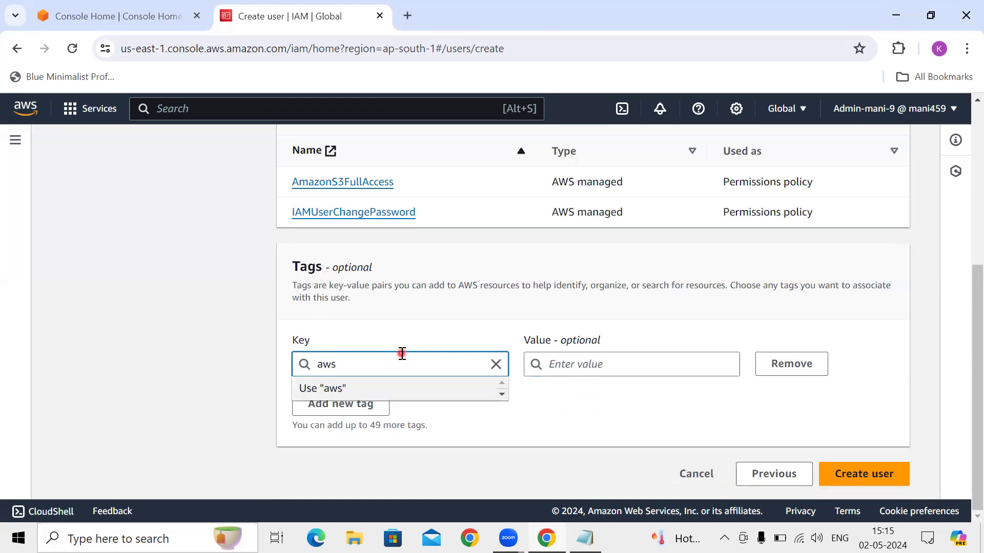
pyautogui.click(563, 362)
pyautogui.write('s3')
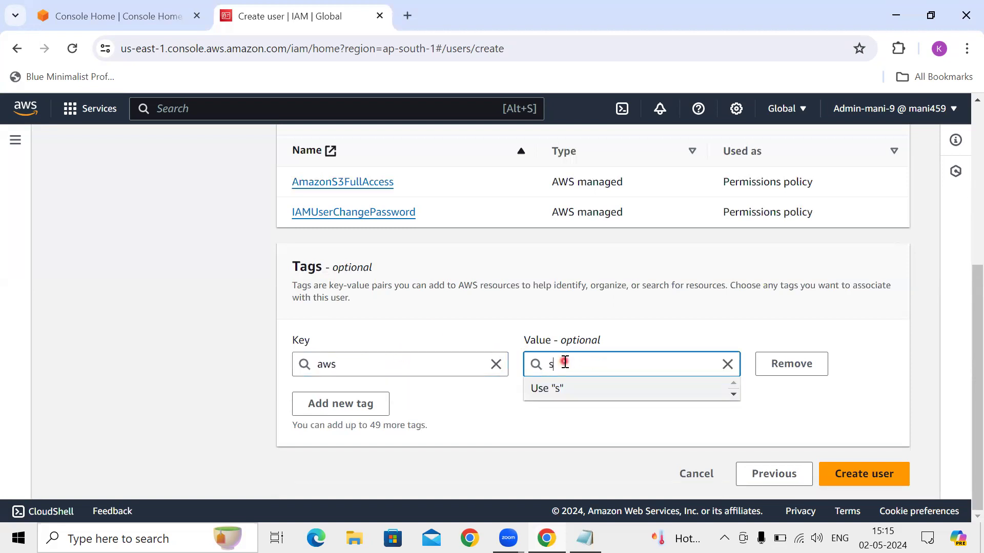
# Add a second tag with the key "date" and the value "2-05-24".
pyautogui.click(377, 404)
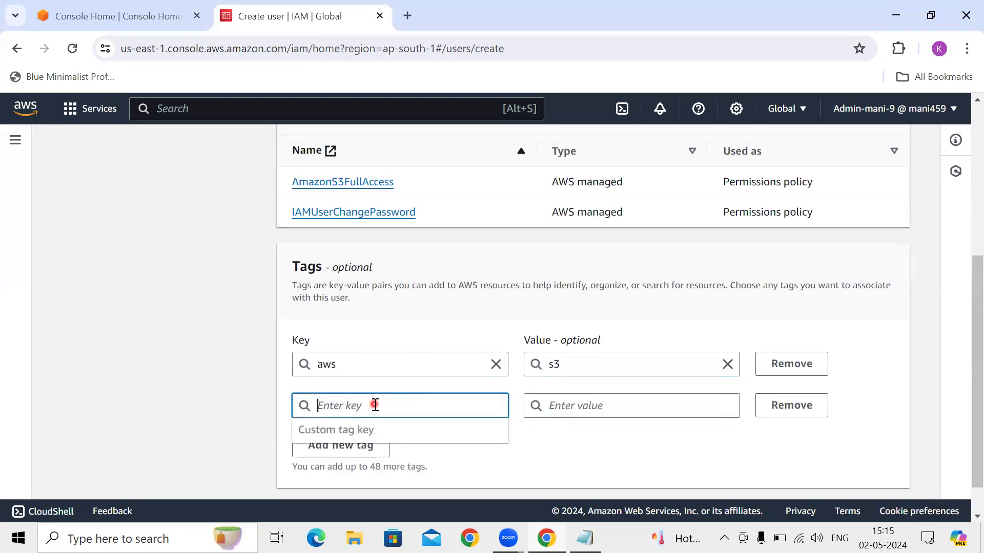
pyautogui.write('date')
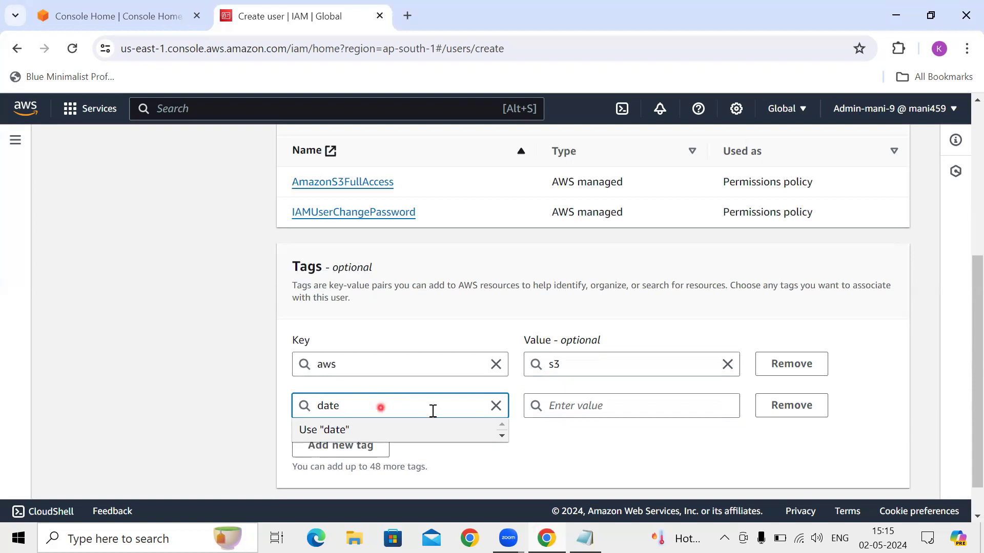
pyautogui.click(664, 410)
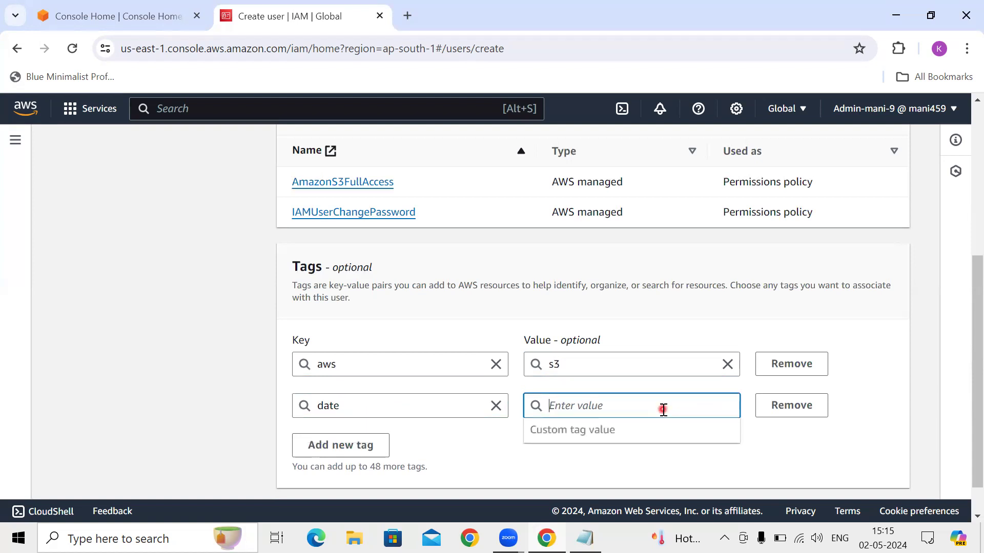
pyautogui.write('2-05')
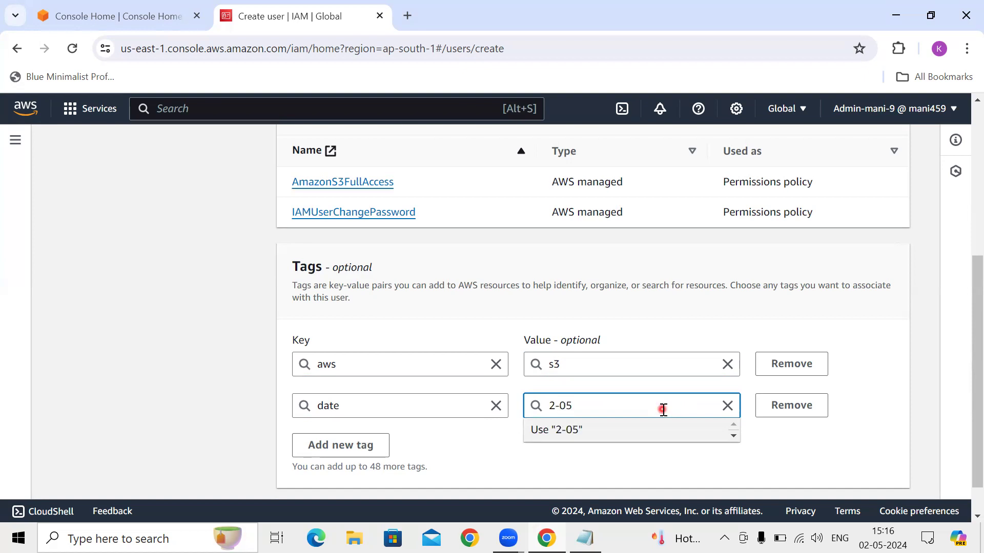
pyautogui.write('-24')
pyautogui.click(632, 432)
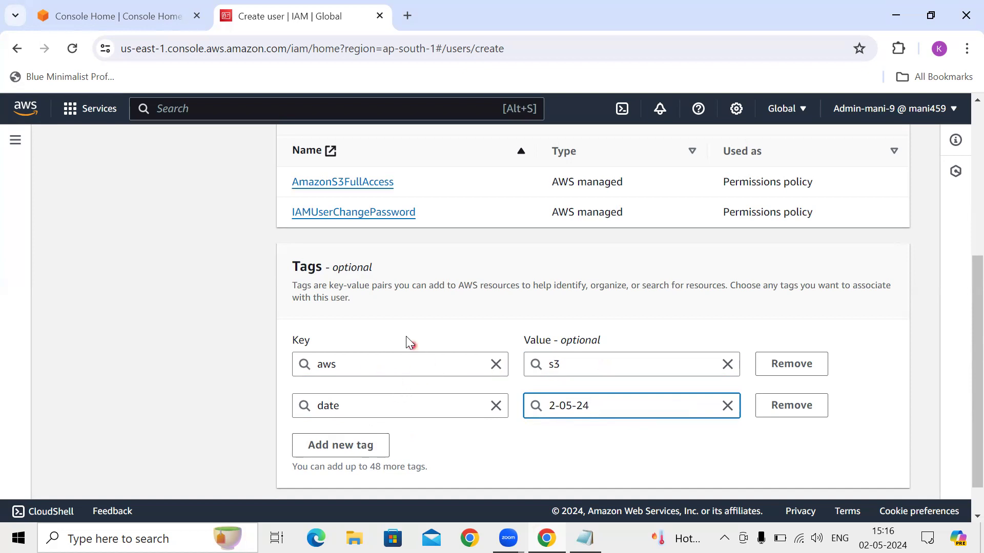
# Remove both the "aws" and "date" tags from the new user.
pyautogui.scroll(-1, 962, 341)
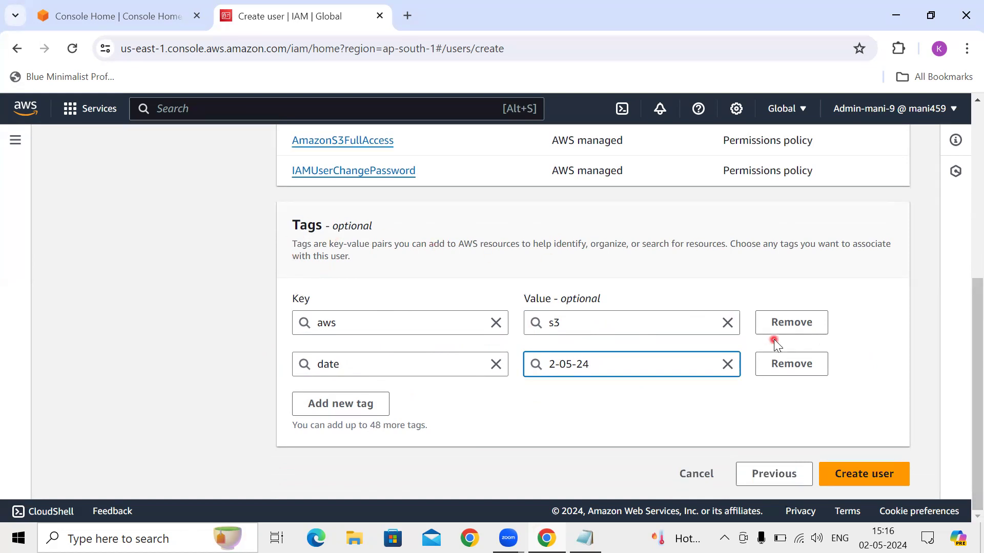
pyautogui.click(803, 328)
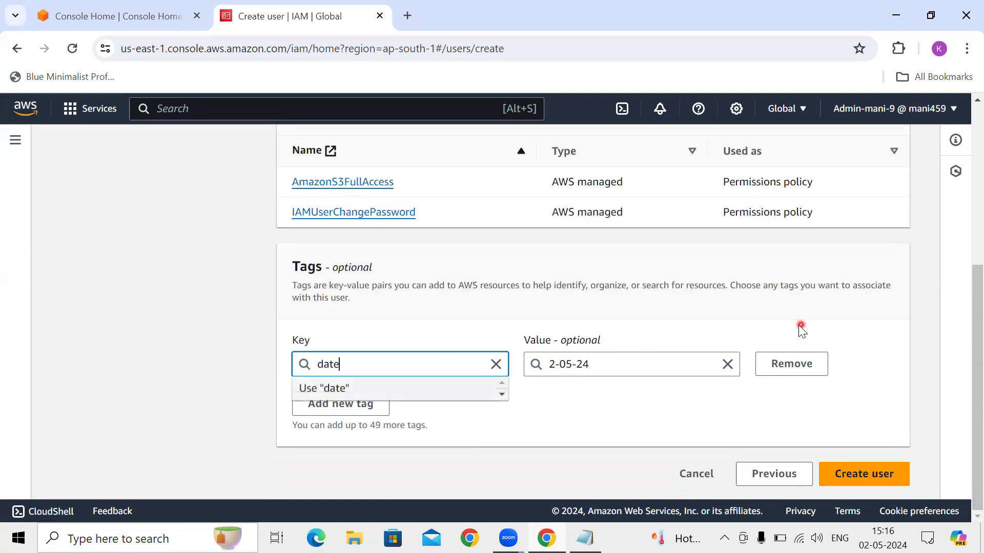
pyautogui.click(787, 370)
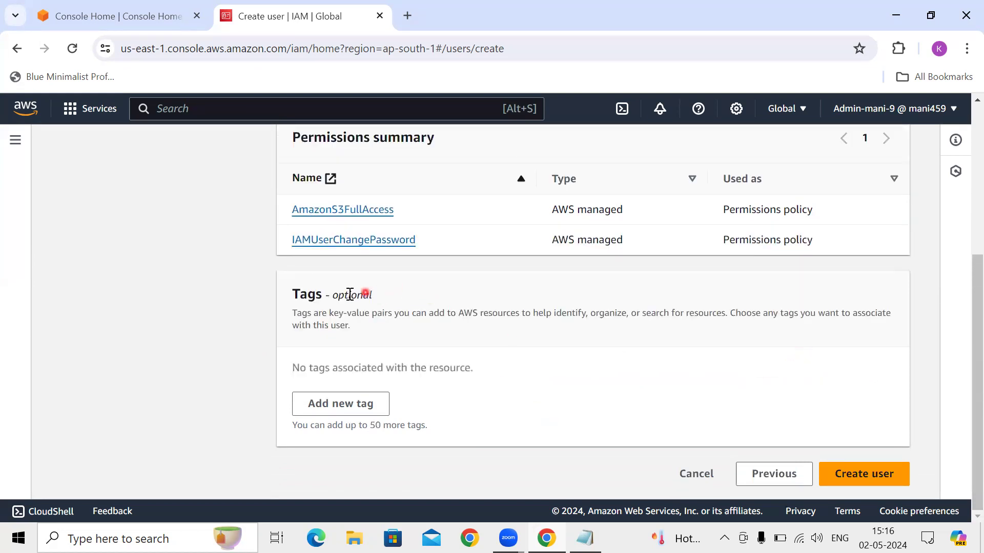
# Examine the optional Tags section, the permissions summary, and the user name and console password type on the review page.
pyautogui.moveTo(336, 294); pyautogui.dragTo(380, 297)
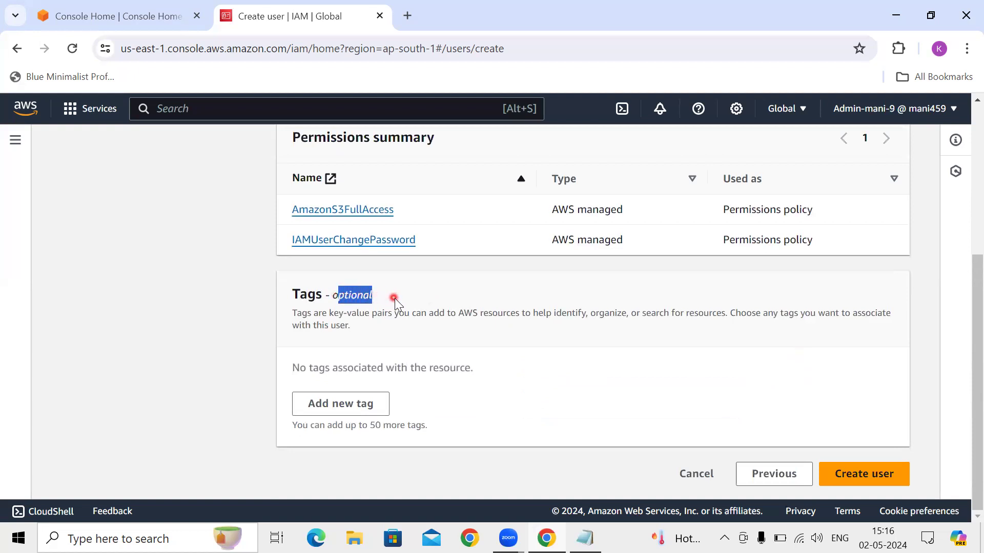
pyautogui.click(395, 298)
pyautogui.scroll(3, 961, 384)
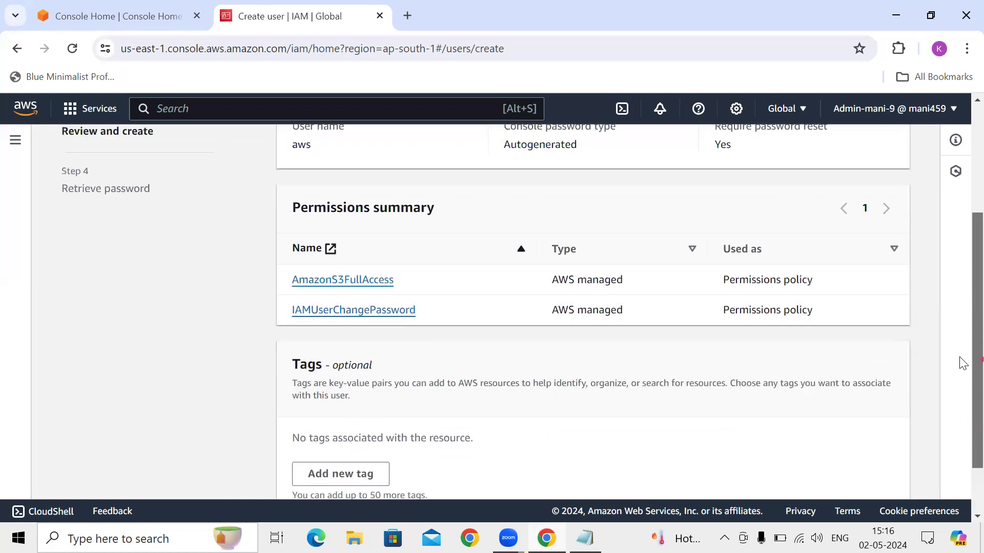
pyautogui.scroll(3, 961, 328)
pyautogui.scroll(-1, 962, 359)
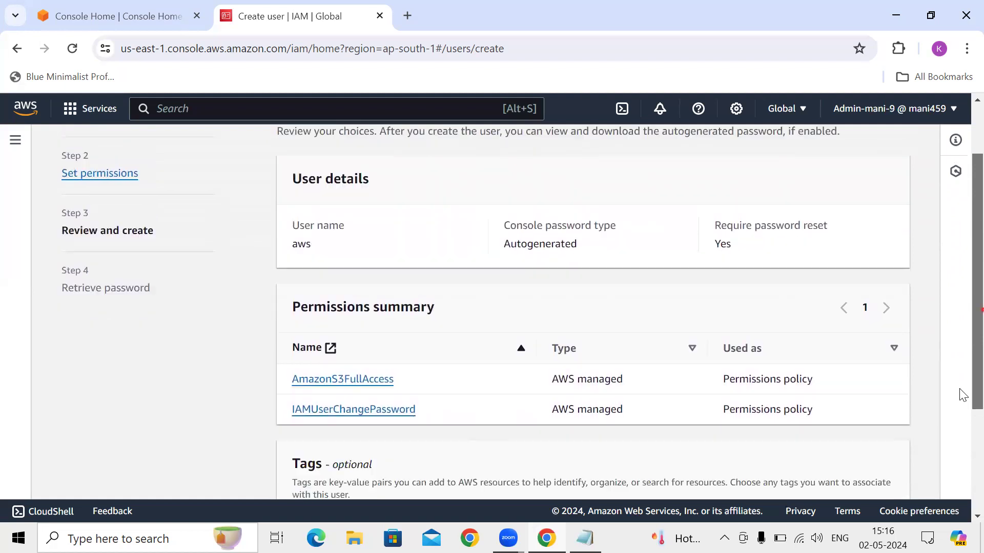
pyautogui.scroll(-3, 961, 394)
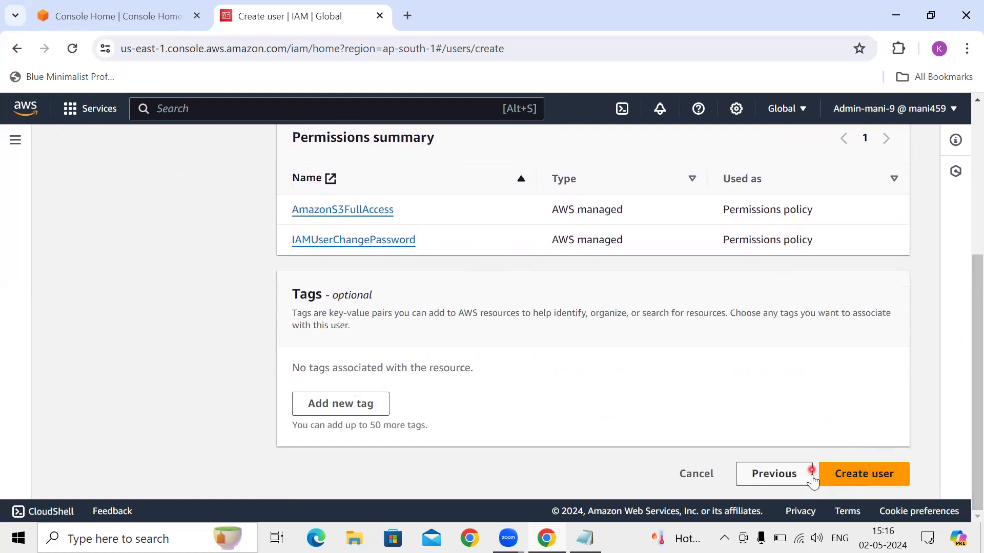
pyautogui.scroll(4, 962, 410)
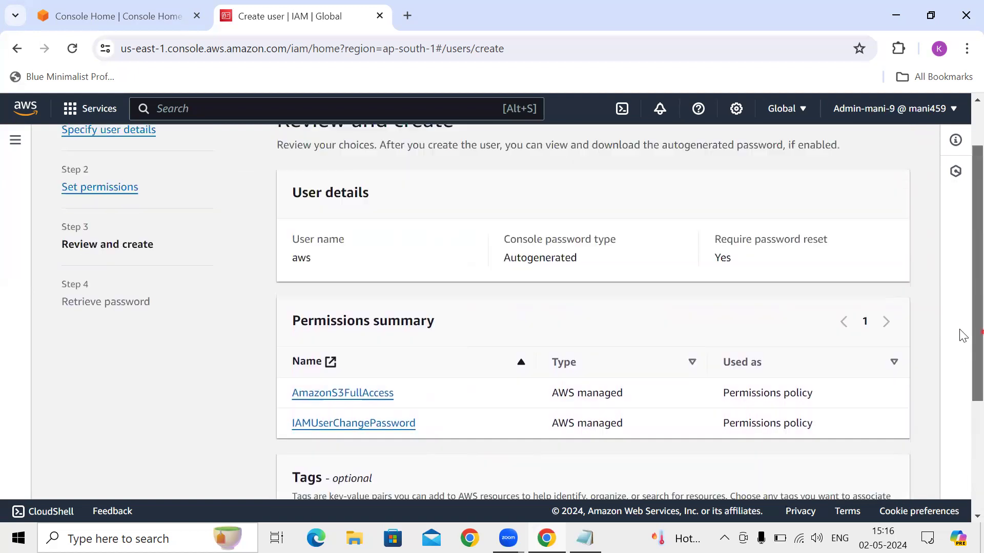
pyautogui.moveTo(283, 268); pyautogui.dragTo(322, 266)
pyautogui.moveTo(501, 268); pyautogui.dragTo(588, 275)
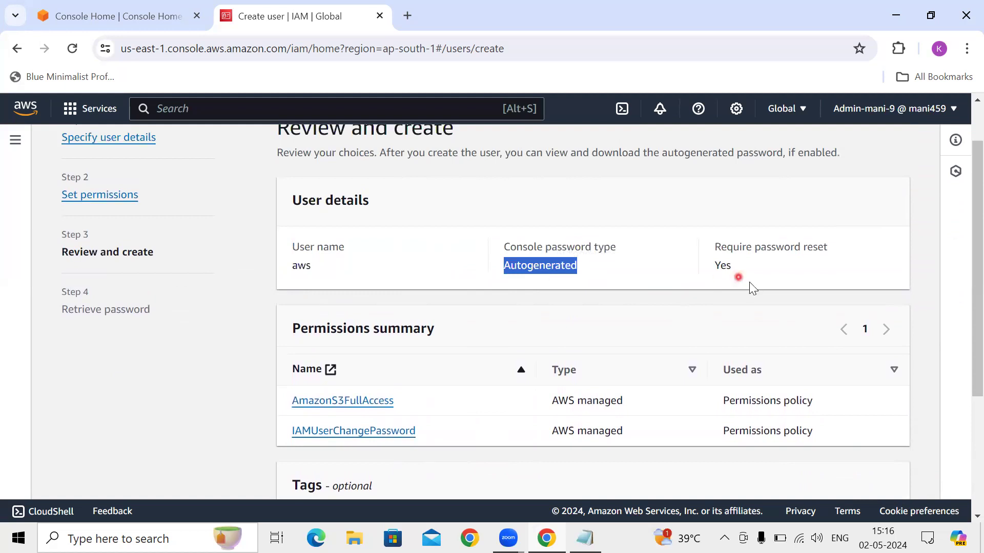
# Create the IAM user with the reviewed settings.
pyautogui.scroll(-2, 962, 374)
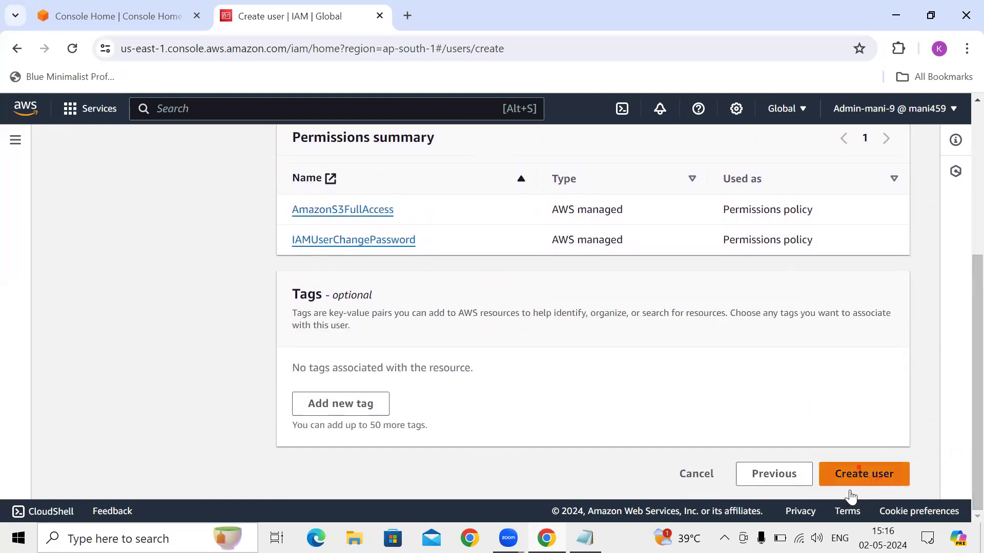
pyautogui.click(889, 472)
pyautogui.click(877, 470)
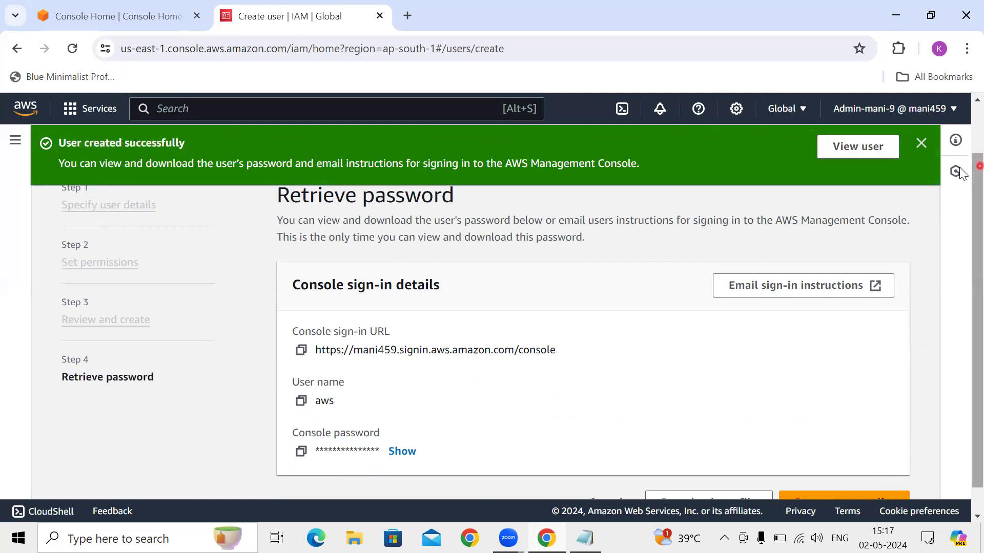
# Examine the new user's console sign-in details, revealing the console password briefly and hiding it again.
pyautogui.scroll(-1, 960, 195)
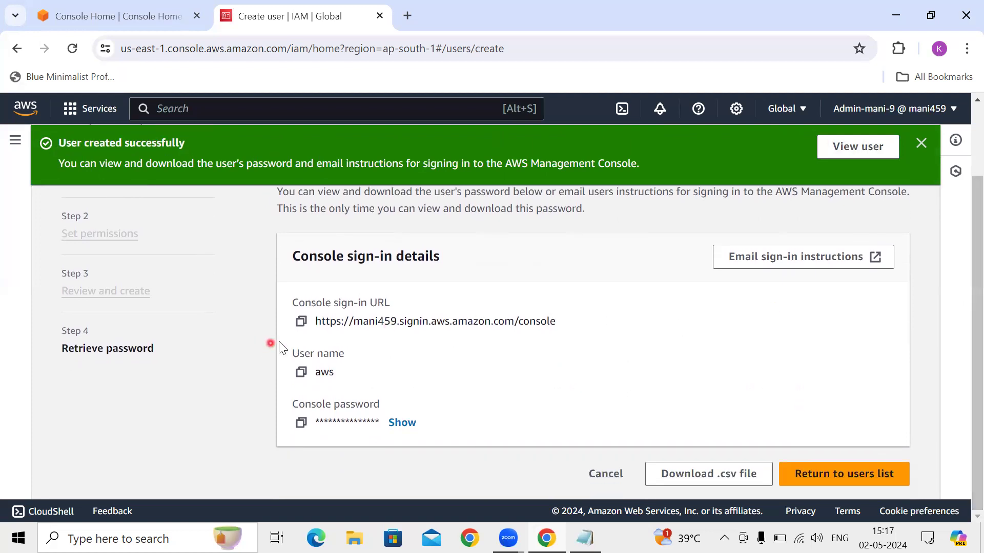
pyautogui.moveTo(289, 353); pyautogui.dragTo(347, 353)
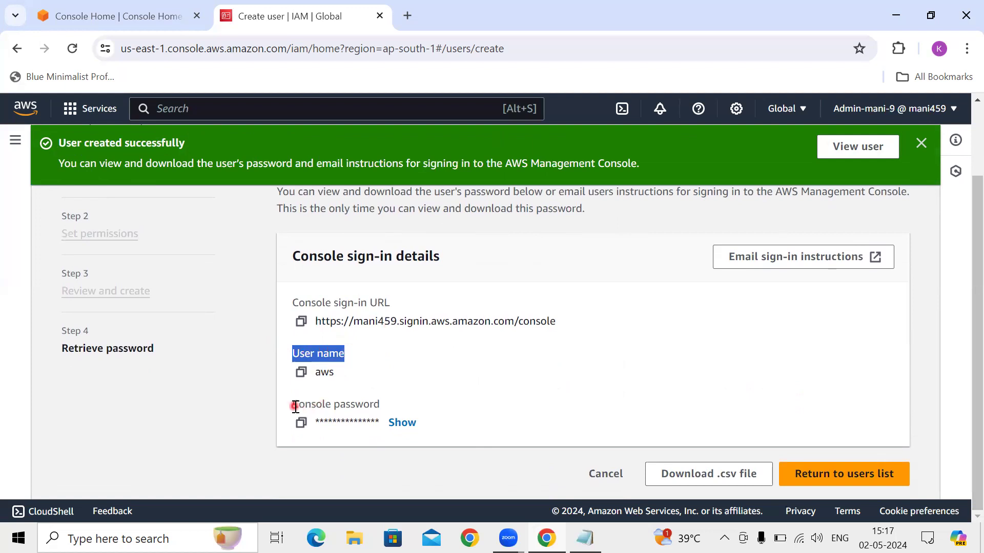
pyautogui.click(403, 424)
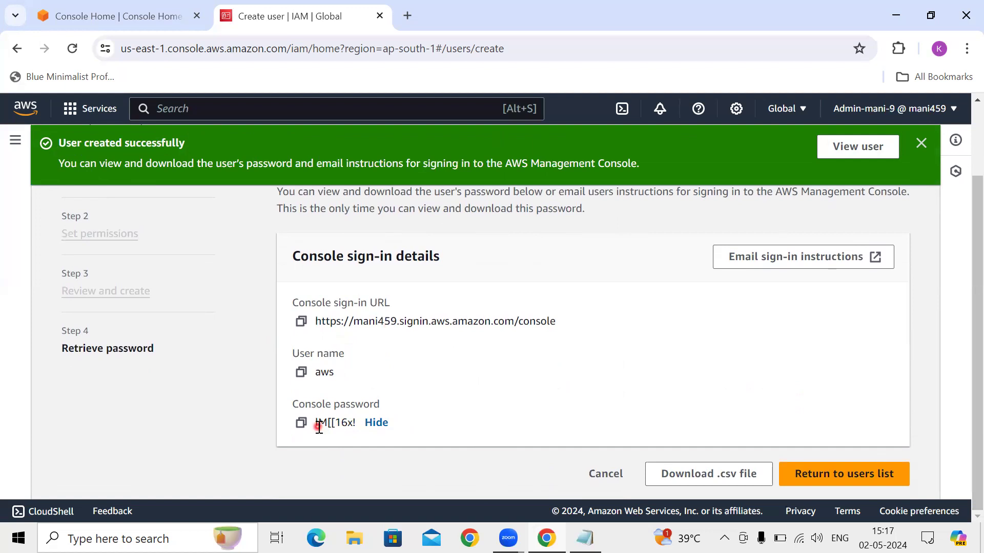
pyautogui.click(378, 423)
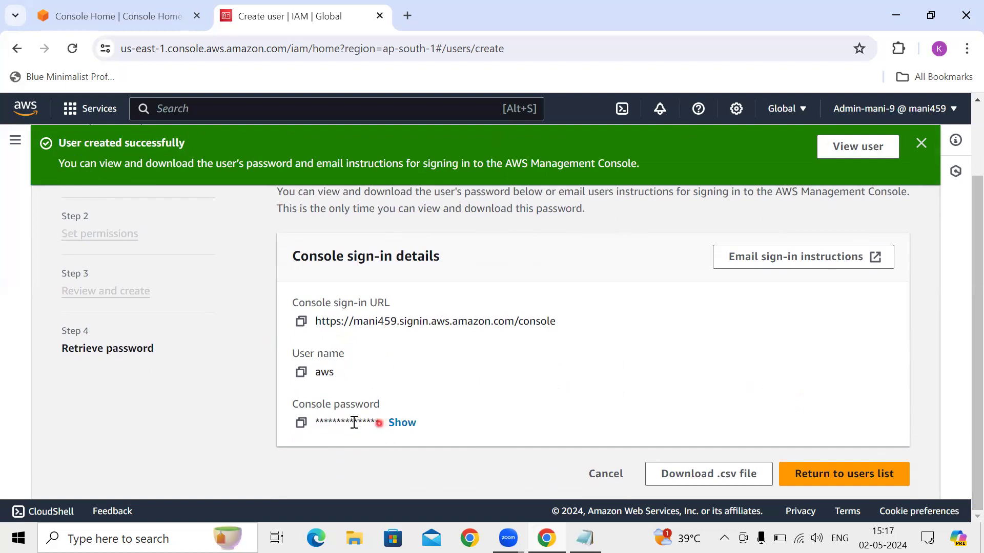
pyautogui.click(309, 365)
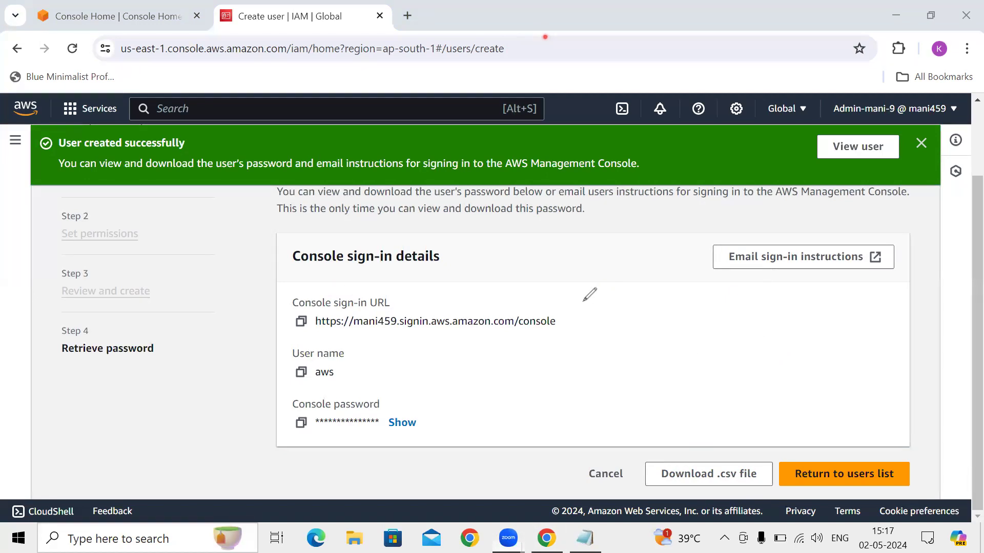
# Annotate the console sign-in details with a circled "S3" and check marks beside the user name and password, and clear the drawings.
pyautogui.moveTo(351, 367); pyautogui.dragTo(400, 335)
pyautogui.moveTo(465, 348)
pyautogui.mouseDown()
pyautogui.moveTo(447, 341)
pyautogui.moveTo(442, 378)
pyautogui.mouseUp()
pyautogui.moveTo(463, 343)
pyautogui.mouseDown()
pyautogui.moveTo(493, 372)
pyautogui.moveTo(482, 382)
pyautogui.moveTo(534, 350)
pyautogui.moveTo(414, 348)
pyautogui.moveTo(511, 393)
pyautogui.moveTo(539, 348)
pyautogui.moveTo(519, 334)
pyautogui.mouseUp()
pyautogui.click(522, 334)
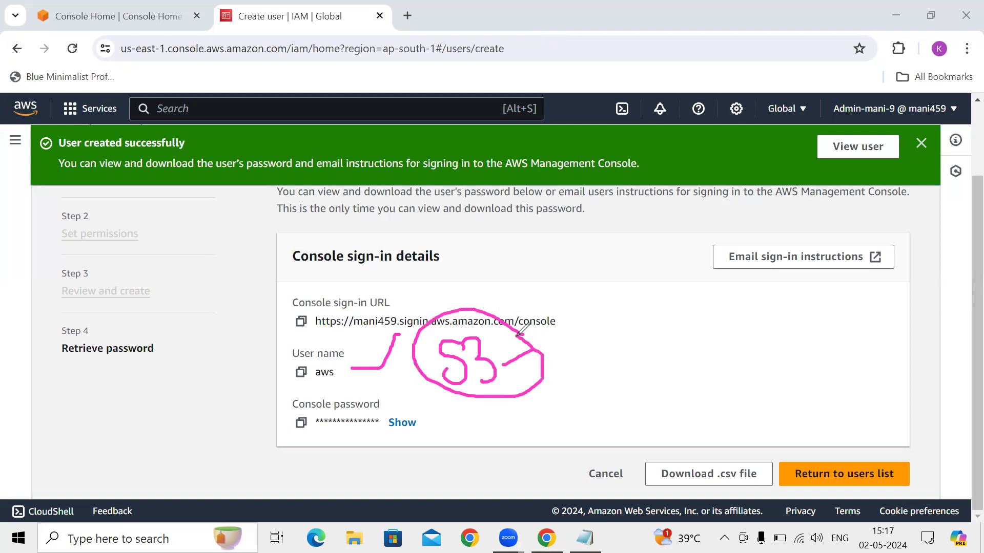
pyautogui.moveTo(271, 374); pyautogui.dragTo(321, 317)
pyautogui.moveTo(267, 424)
pyautogui.mouseDown()
pyautogui.moveTo(291, 424)
pyautogui.moveTo(312, 393)
pyautogui.mouseUp()
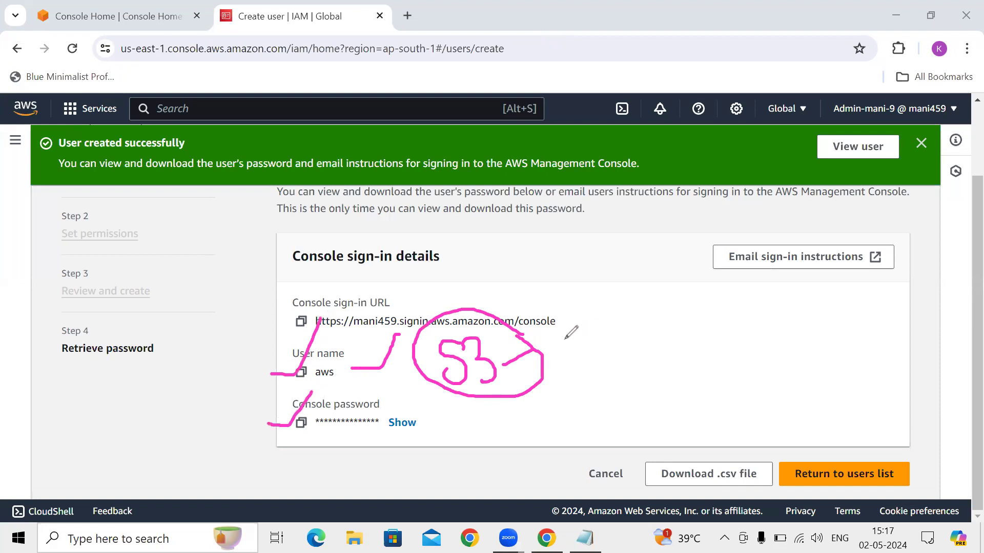
pyautogui.moveTo(518, 354)
pyautogui.mouseDown()
pyautogui.moveTo(582, 303)
pyautogui.moveTo(594, 274)
pyautogui.mouseUp()
pyautogui.moveTo(592, 369)
pyautogui.mouseDown()
pyautogui.moveTo(650, 355)
pyautogui.moveTo(669, 296)
pyautogui.mouseUp()
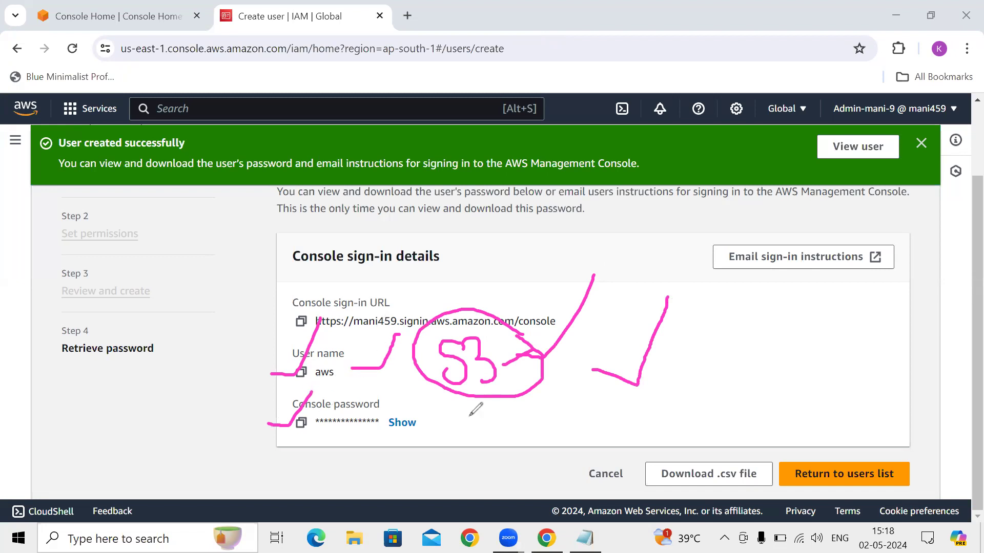
pyautogui.click(706, 57)
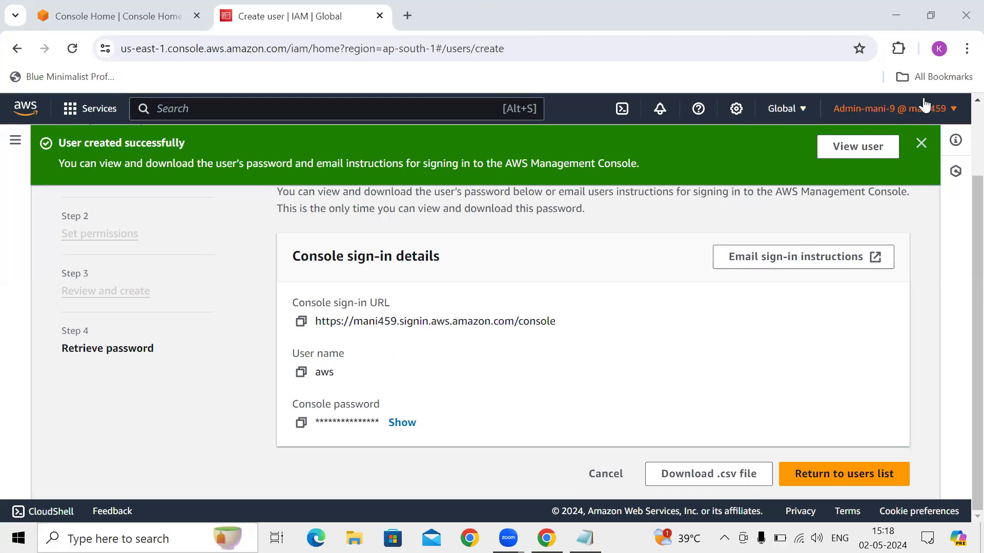
# Open a new Incognito window and load the AWS Management Console page at aws.amazon.com/console/.
pyautogui.click(967, 49)
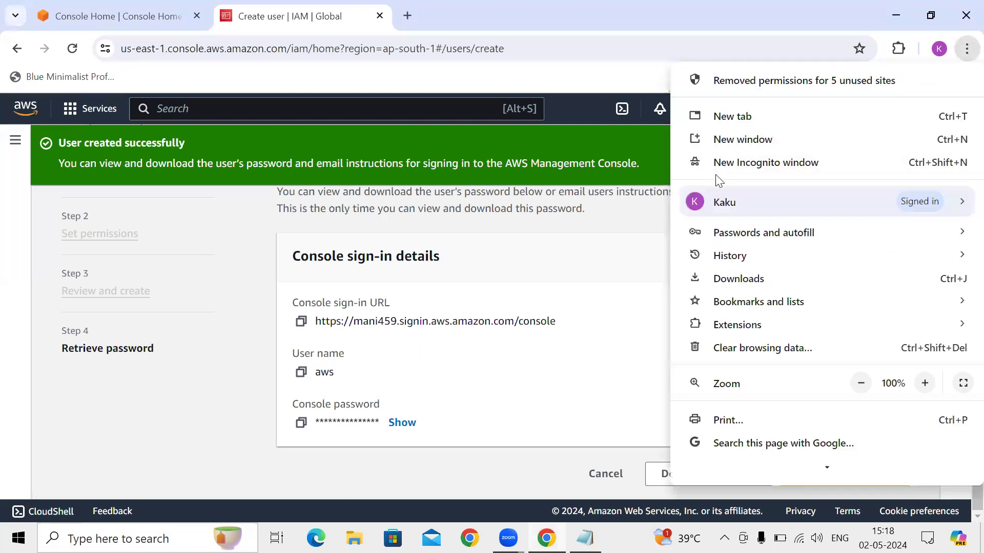
pyautogui.click(755, 168)
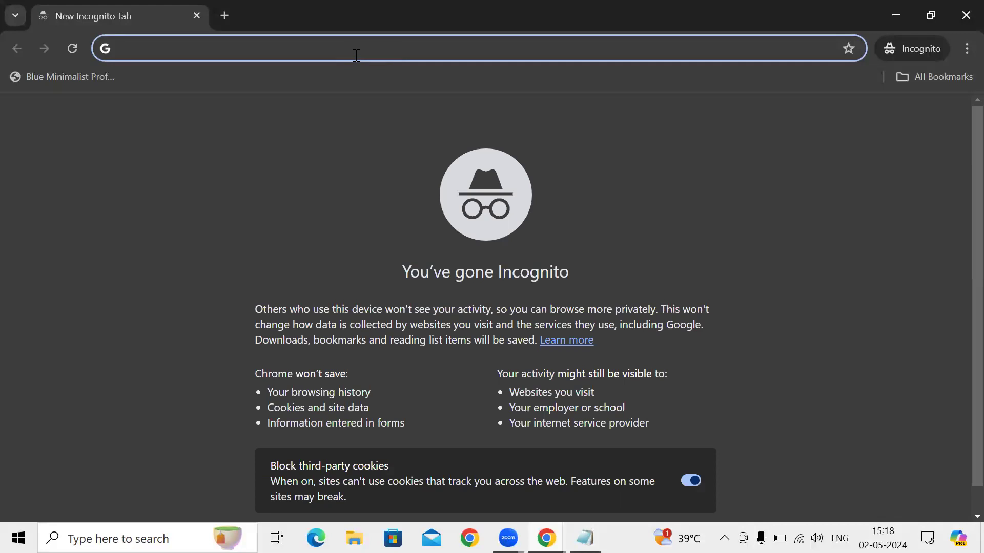
pyautogui.write('aws.amazon.com/console/')
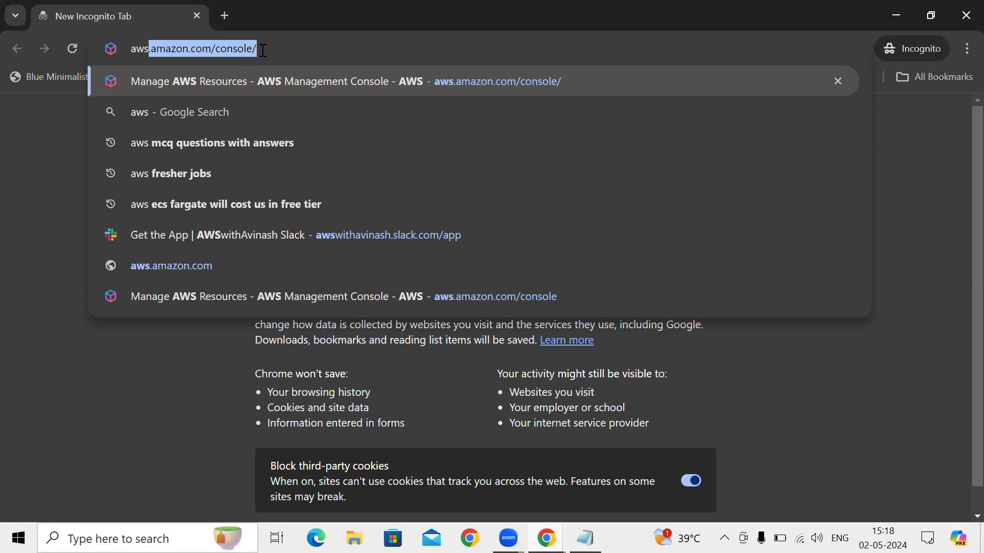
pyautogui.press('Return')
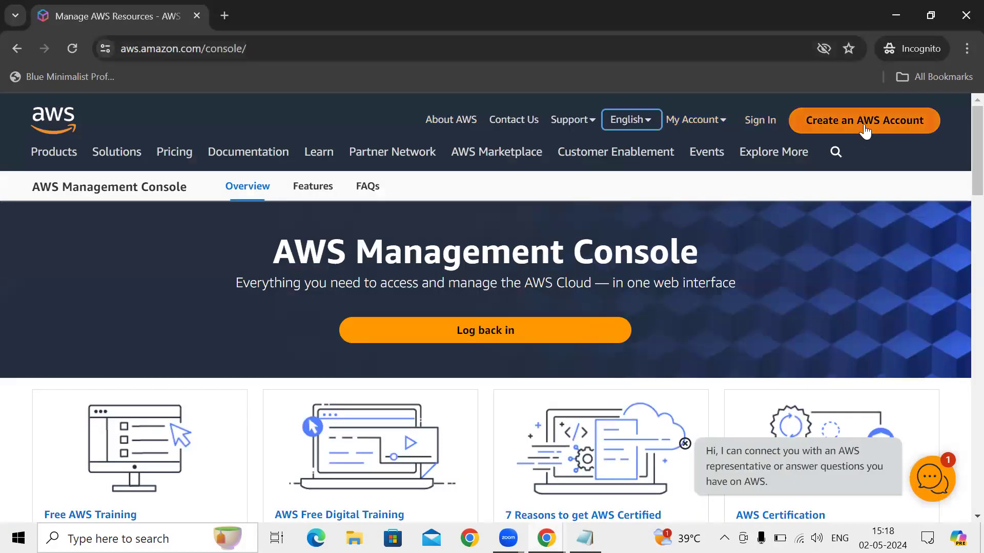
# Go to the AWS sign-in page and choose to sign in as an IAM user.
pyautogui.click(759, 125)
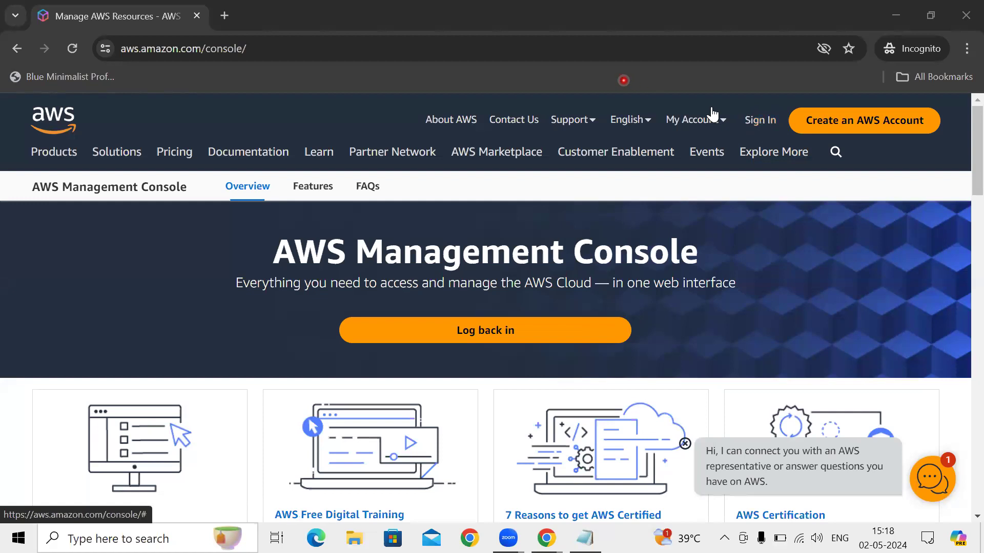
pyautogui.click(763, 121)
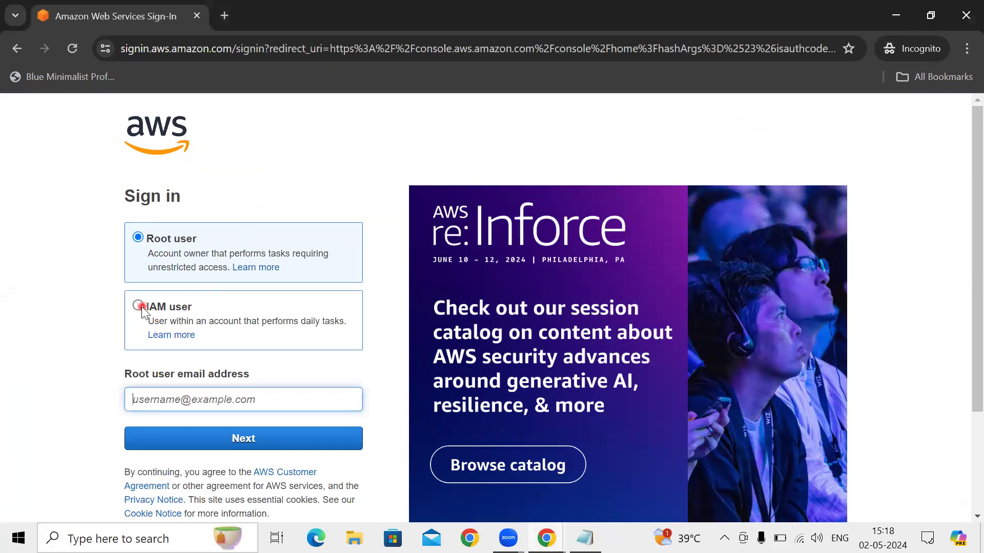
pyautogui.click(140, 305)
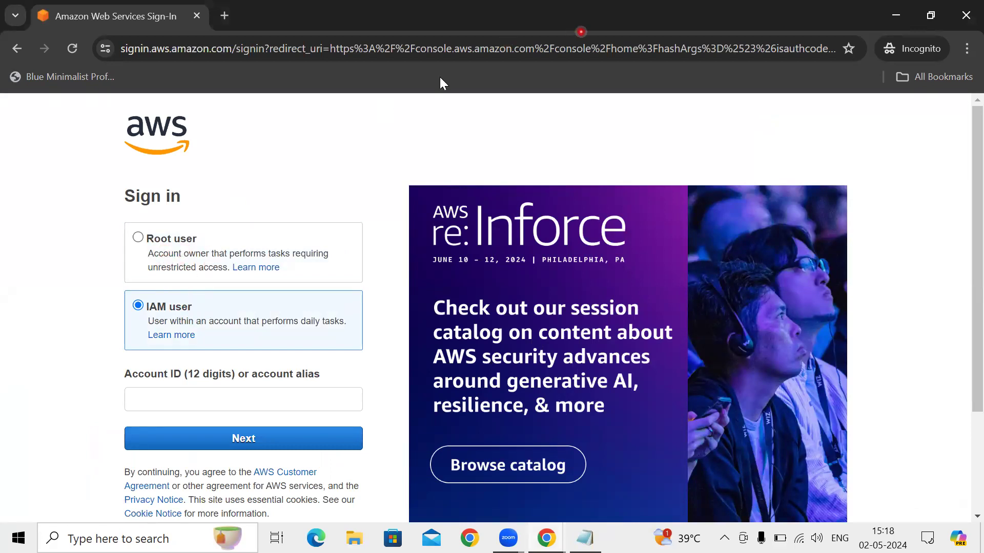
# Circle the Root user and IAM user sign-in options and draw a line out from Root user.
pyautogui.moveTo(192, 217)
pyautogui.mouseDown()
pyautogui.moveTo(126, 210)
pyautogui.moveTo(165, 261)
pyautogui.moveTo(201, 214)
pyautogui.mouseUp()
pyautogui.moveTo(197, 277)
pyautogui.mouseDown()
pyautogui.moveTo(179, 273)
pyautogui.moveTo(116, 325)
pyautogui.moveTo(203, 346)
pyautogui.moveTo(205, 279)
pyautogui.mouseUp()
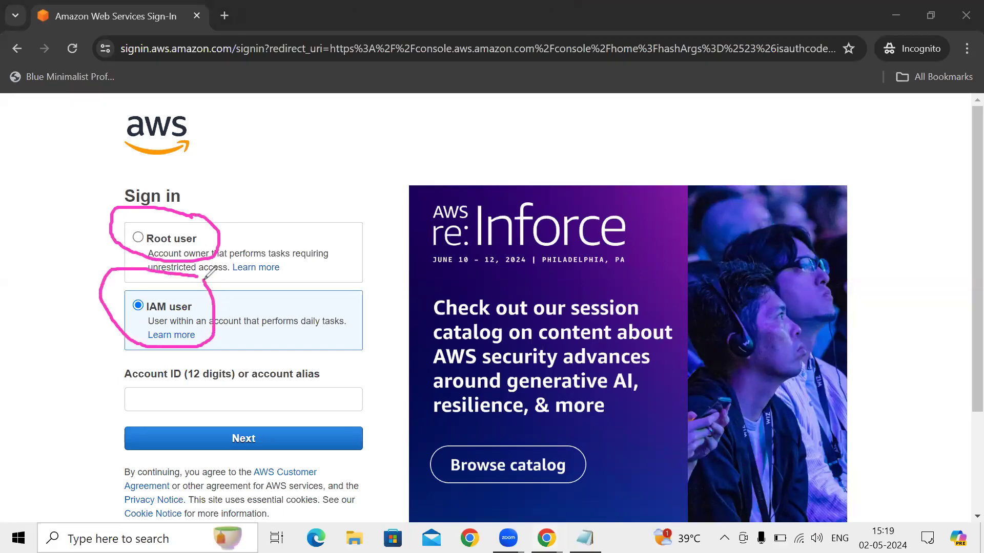
pyautogui.moveTo(191, 218)
pyautogui.mouseDown()
pyautogui.moveTo(259, 168)
pyautogui.moveTo(277, 134)
pyautogui.moveTo(306, 152)
pyautogui.mouseUp()
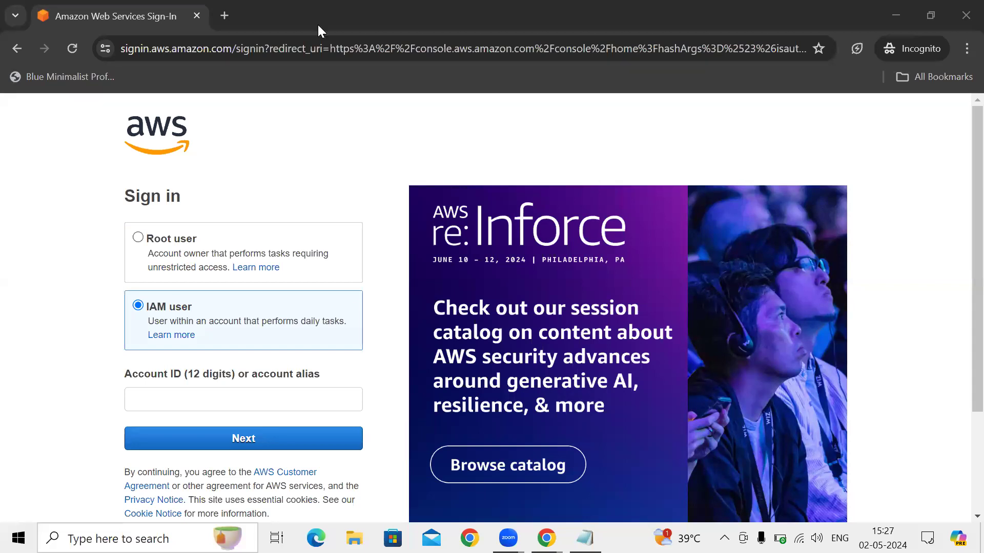
# Annotate the Root user option with a handwritten "Adm" note on a connecting line and circle the option.
pyautogui.moveTo(183, 227)
pyautogui.mouseDown()
pyautogui.moveTo(230, 221)
pyautogui.moveTo(288, 152)
pyautogui.mouseUp()
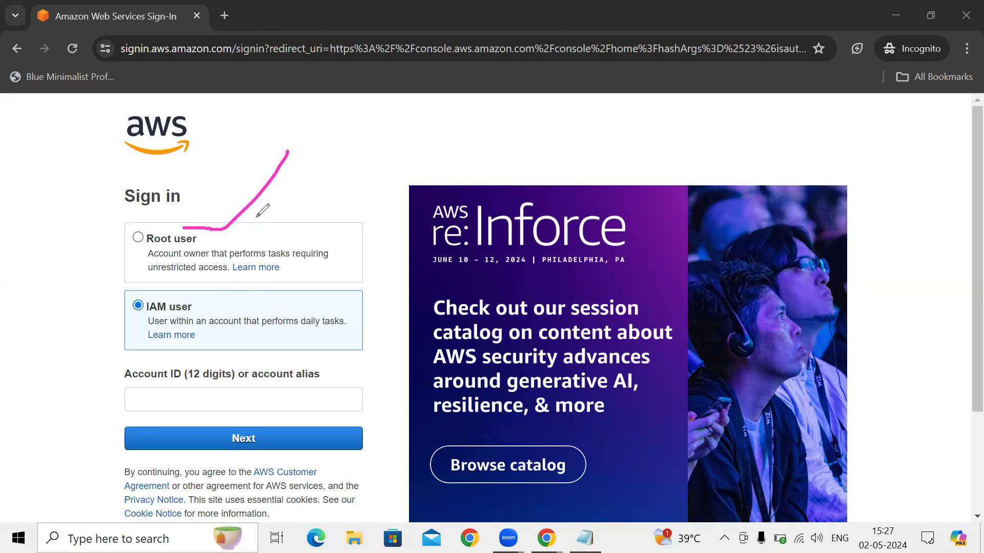
pyautogui.moveTo(273, 208)
pyautogui.mouseDown()
pyautogui.moveTo(291, 154)
pyautogui.moveTo(285, 179)
pyautogui.mouseUp()
pyautogui.moveTo(327, 153)
pyautogui.mouseDown()
pyautogui.moveTo(337, 123)
pyautogui.moveTo(365, 167)
pyautogui.moveTo(413, 165)
pyautogui.mouseUp()
pyautogui.click(423, 164)
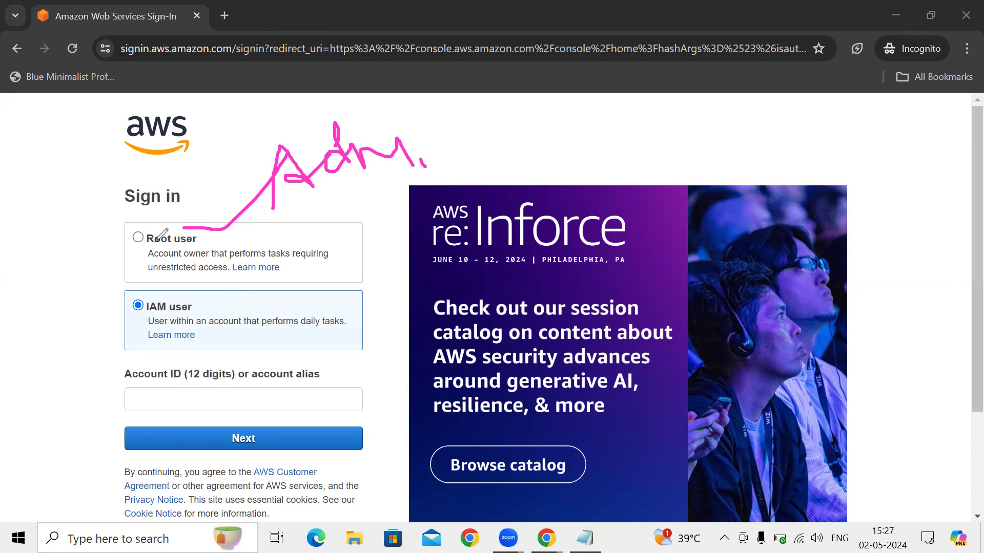
pyautogui.moveTo(164, 224)
pyautogui.mouseDown()
pyautogui.moveTo(119, 235)
pyautogui.moveTo(174, 258)
pyautogui.moveTo(207, 211)
pyautogui.moveTo(152, 216)
pyautogui.mouseUp()
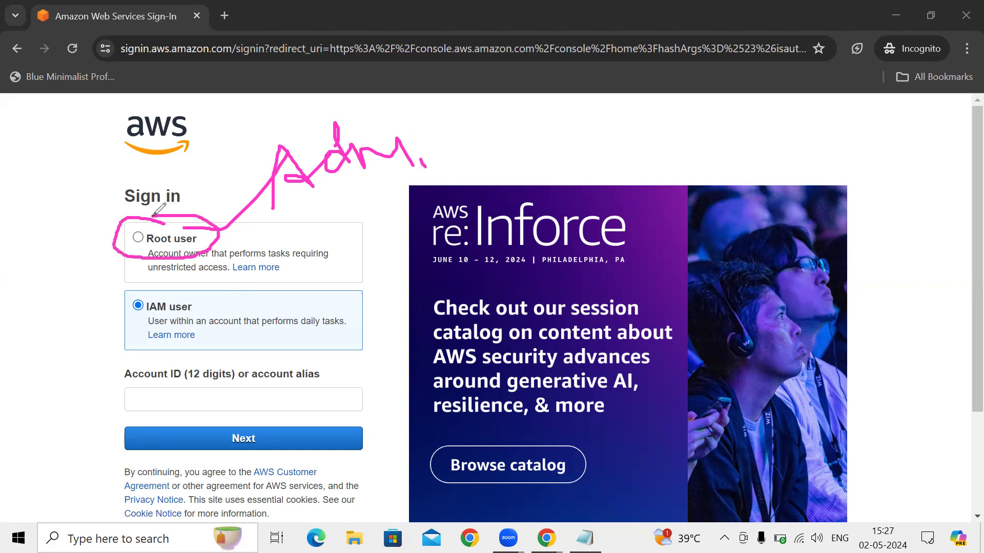
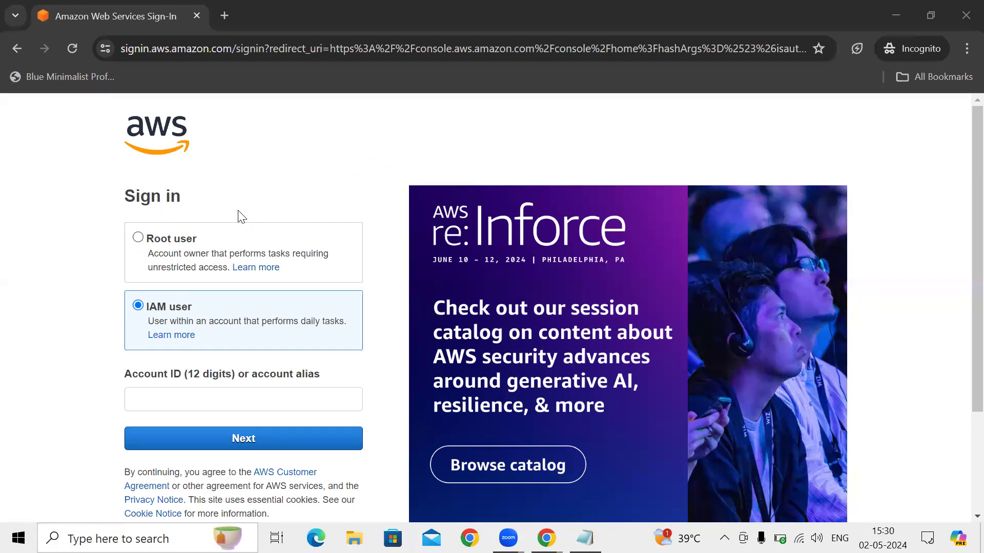
# Enter the account alias for the IAM user sign-in and continue to the credentials form.
pyautogui.click(186, 399)
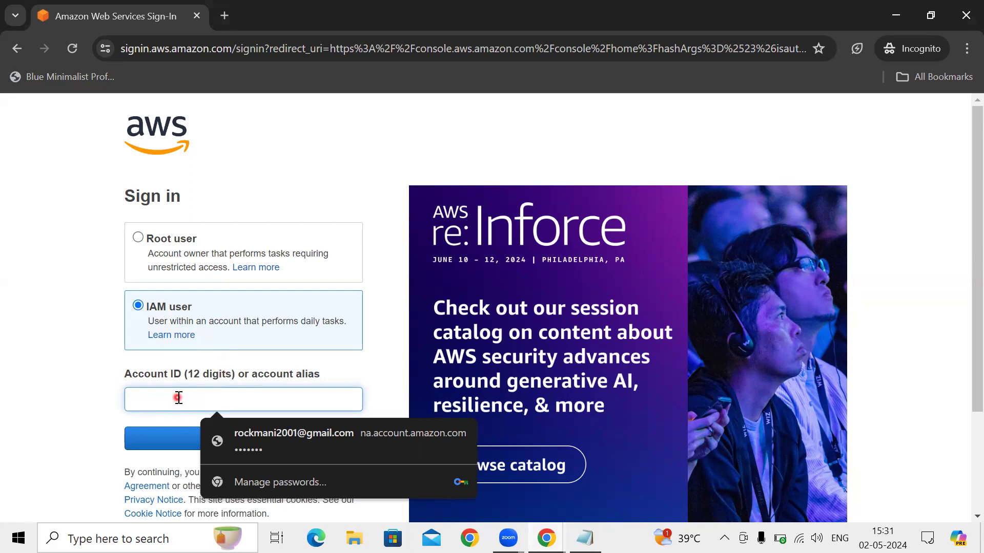
pyautogui.write('mani45')
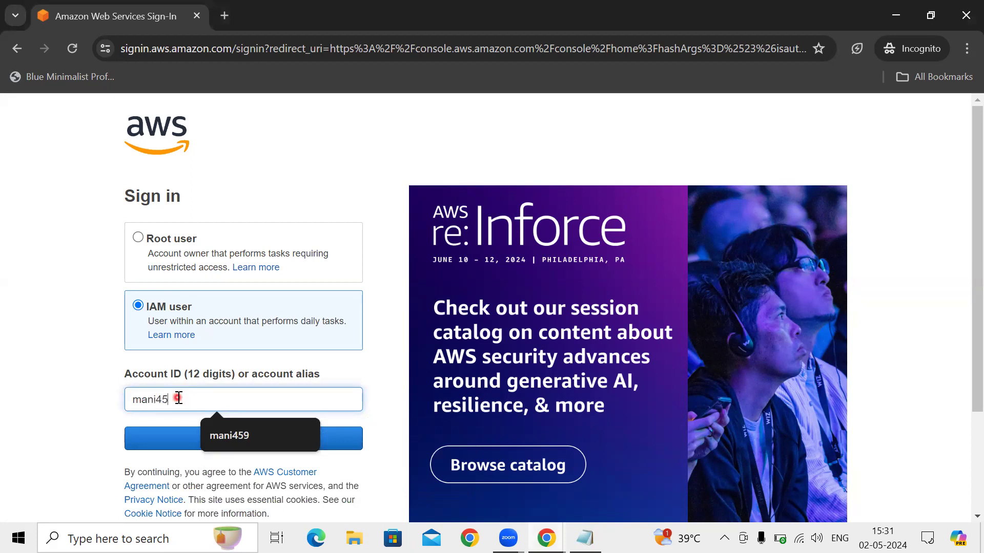
pyautogui.write('9')
pyautogui.click(187, 446)
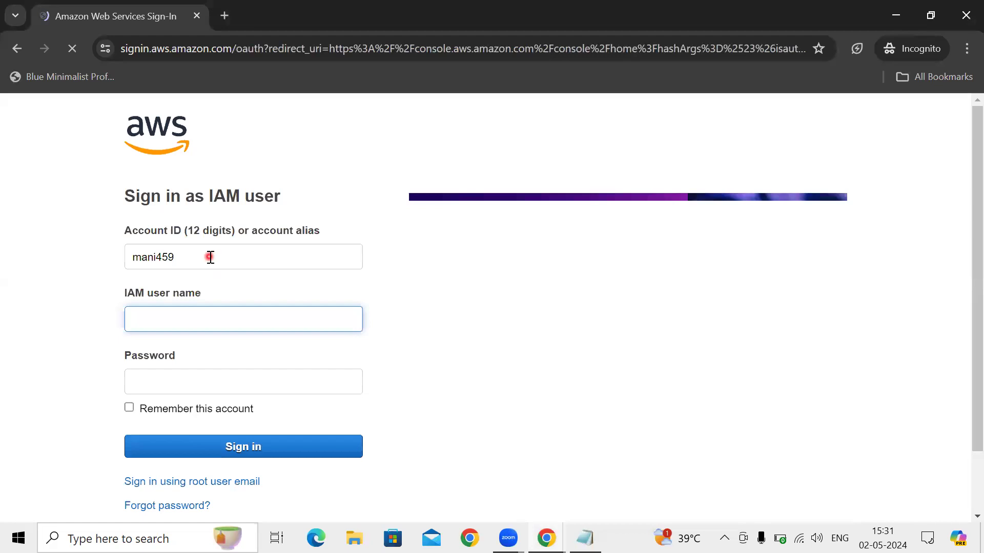
# Copy the new user's name from the console sign-in details and enter "aws" as the IAM user name in the Incognito sign-in form.
pyautogui.click(176, 321)
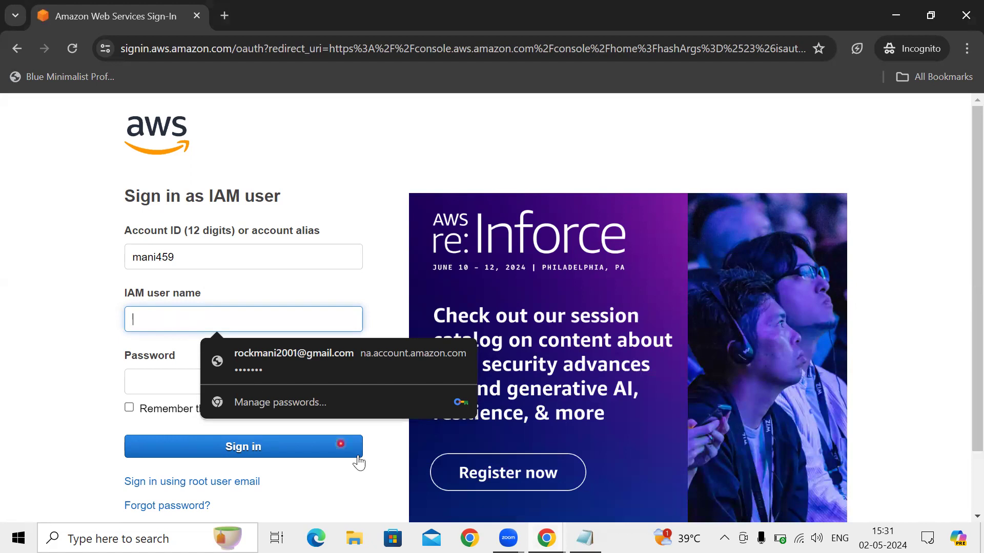
pyautogui.click(552, 544)
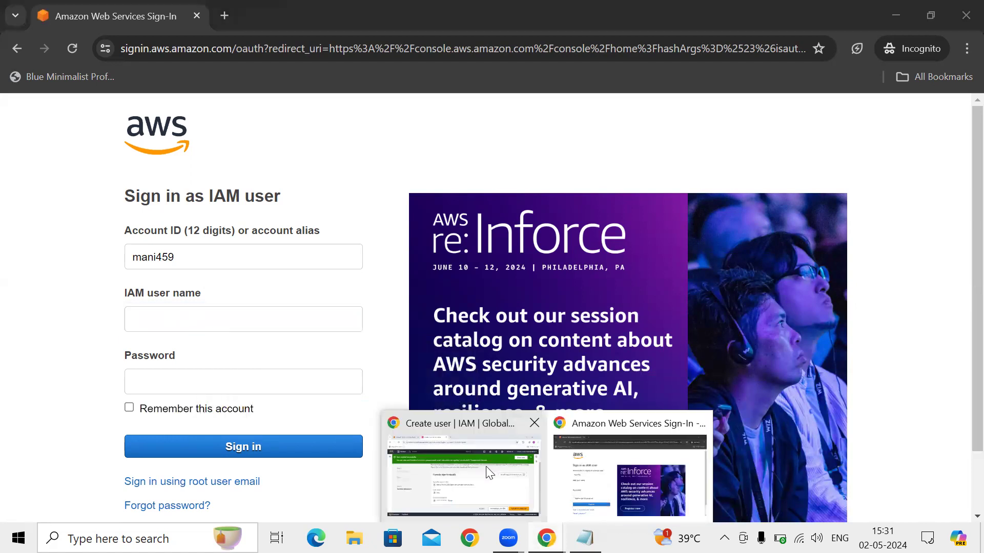
pyautogui.click(334, 388)
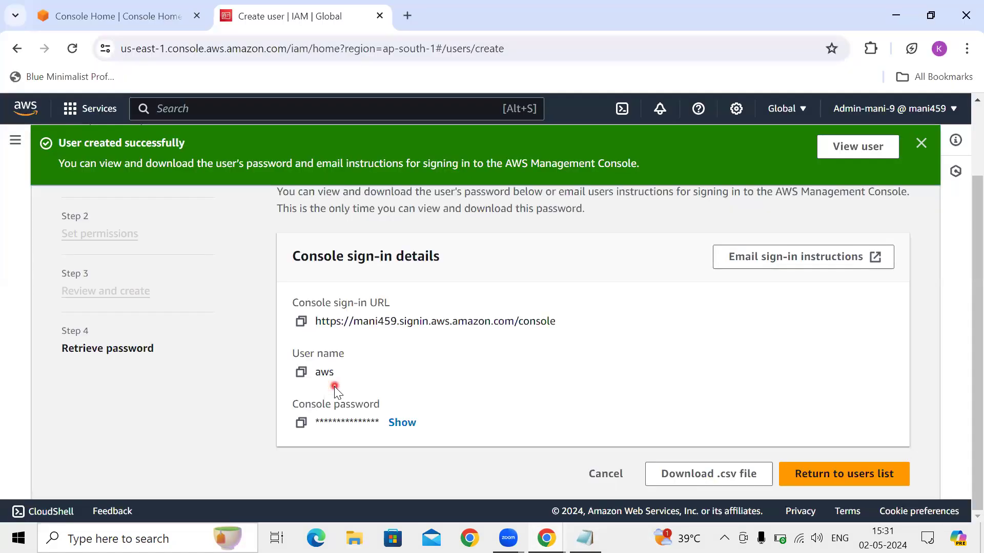
pyautogui.click(302, 372)
pyautogui.click(352, 385)
pyautogui.click(301, 372)
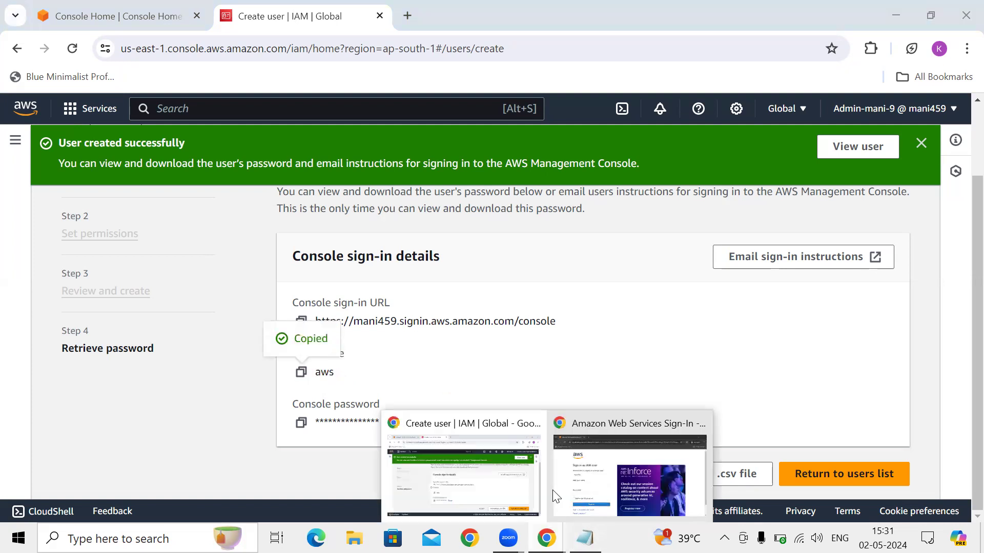
pyautogui.hotkey('alt', 'Tab')
pyautogui.click(139, 319)
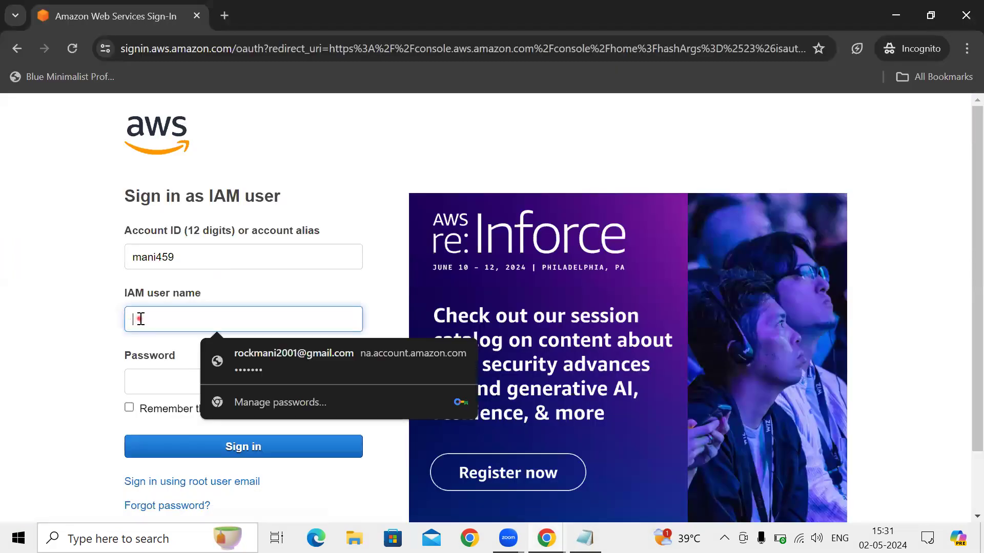
pyautogui.write('aws')
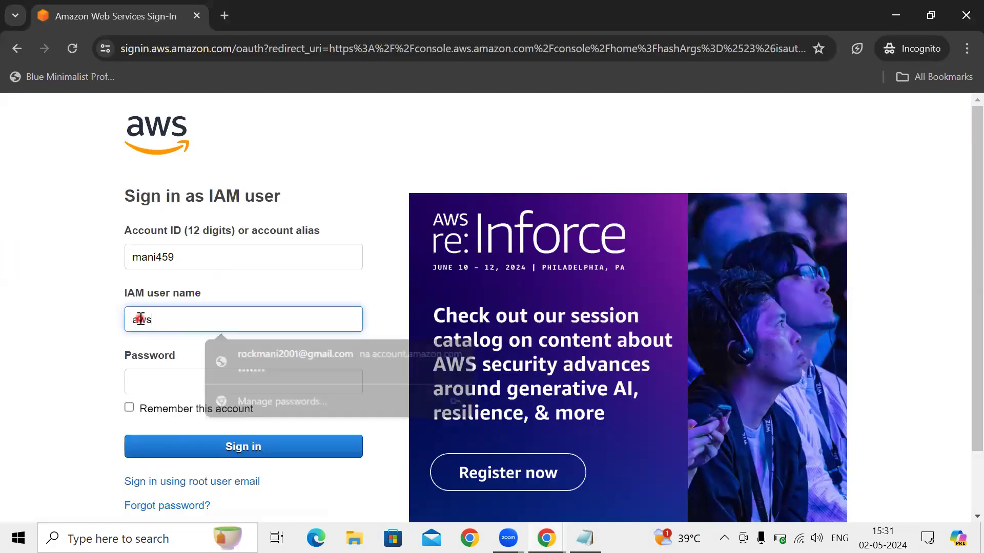
# Copy the console password from the user's sign-in details, enter it in the Incognito sign-in form's password field, and sign in.
pyautogui.click(188, 383)
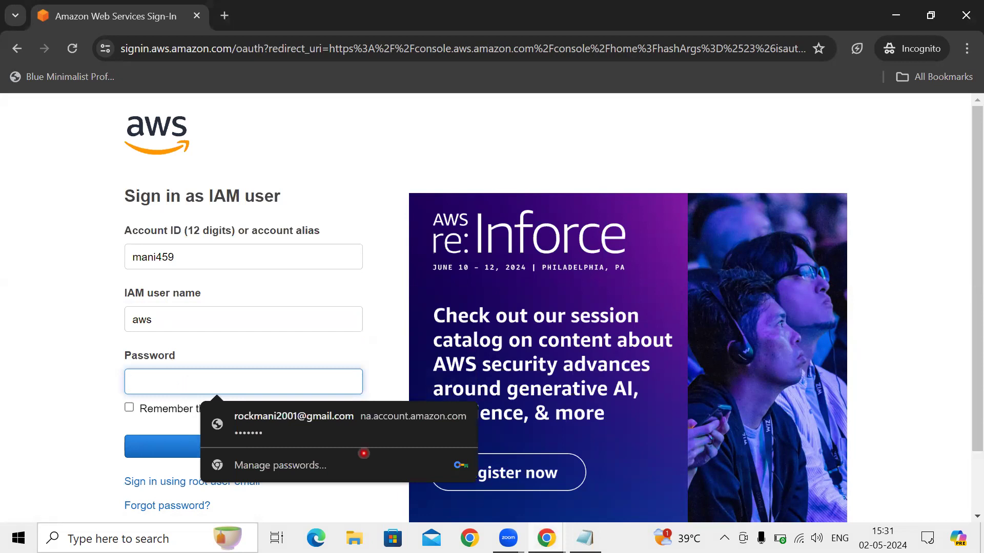
pyautogui.click(546, 538)
pyautogui.click(451, 481)
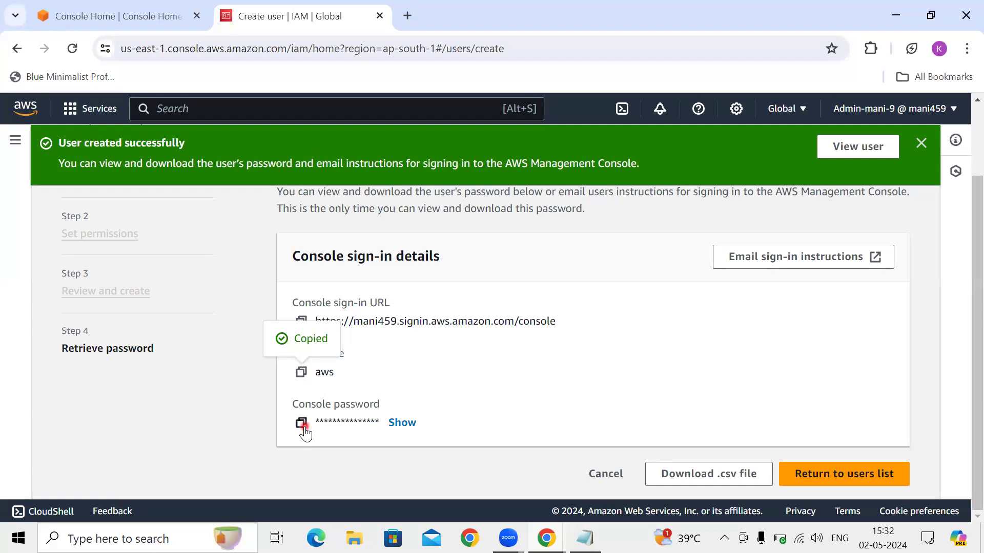
pyautogui.click(301, 423)
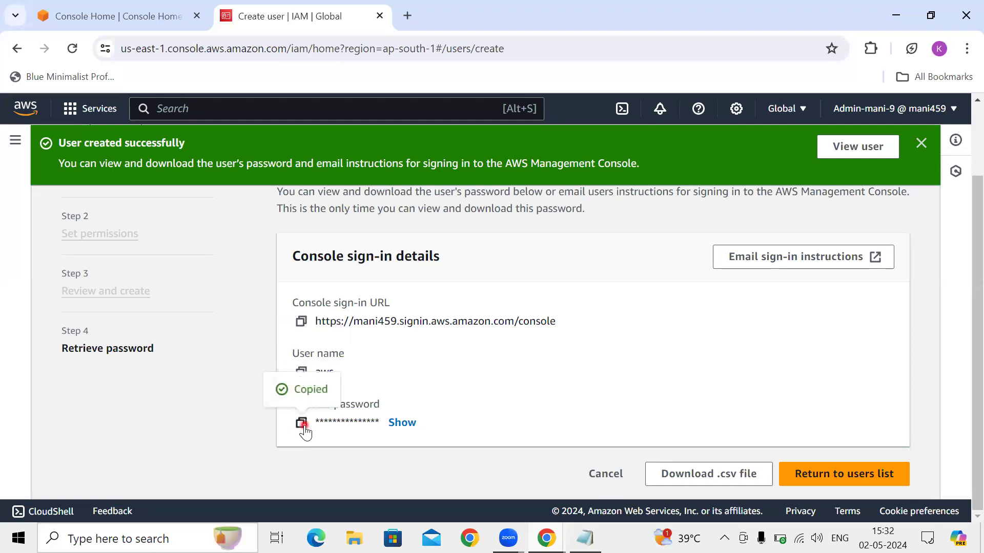
pyautogui.click(547, 538)
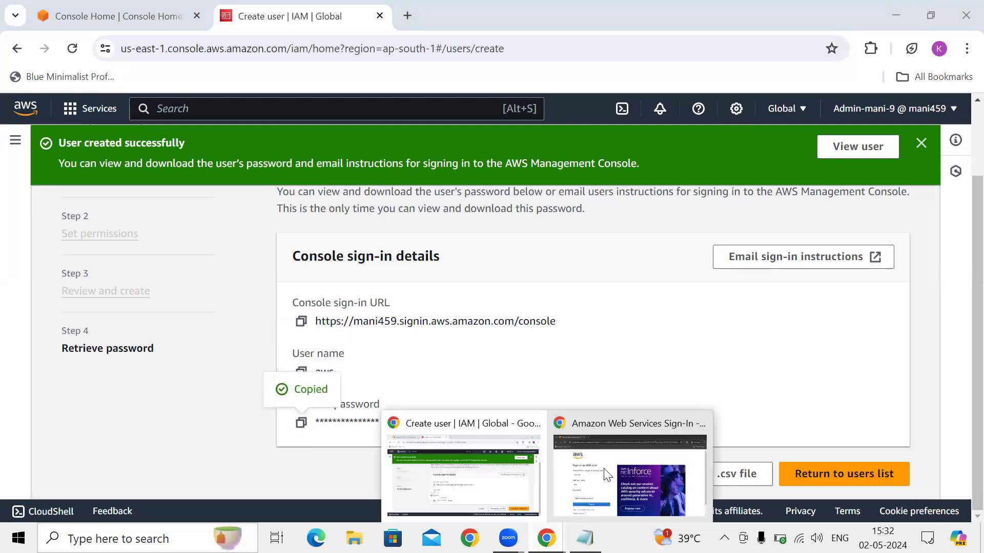
pyautogui.click(643, 465)
pyautogui.click(171, 385)
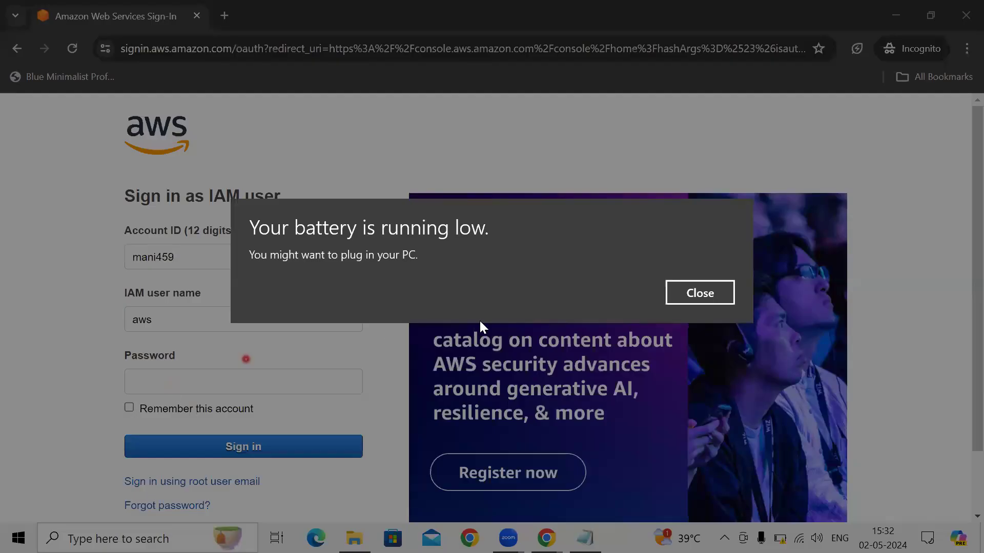
pyautogui.click(689, 293)
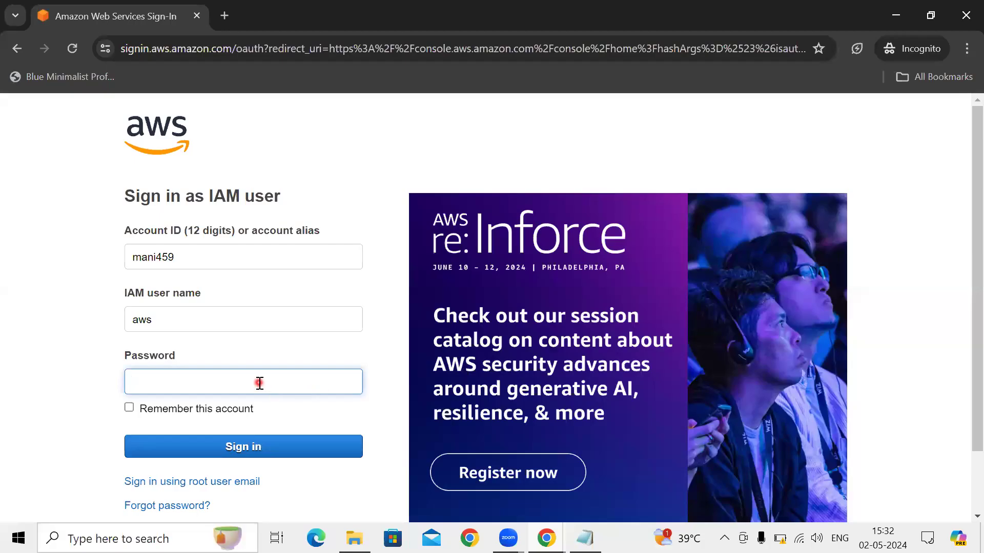
pyautogui.click(259, 383)
pyautogui.write('********')
pyautogui.click(231, 445)
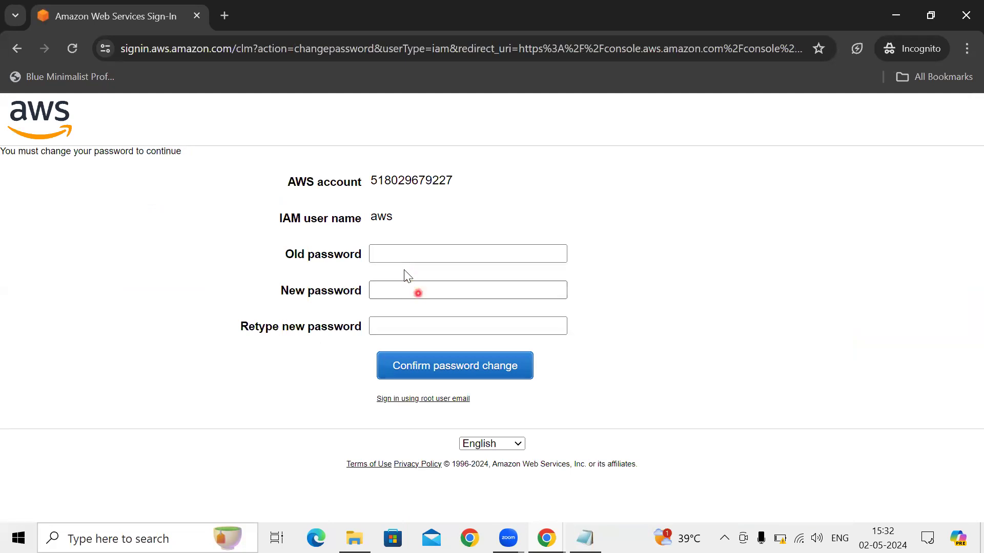
# Paste the copied console password as the old password in the Incognito window's password change form.
pyautogui.click(397, 253)
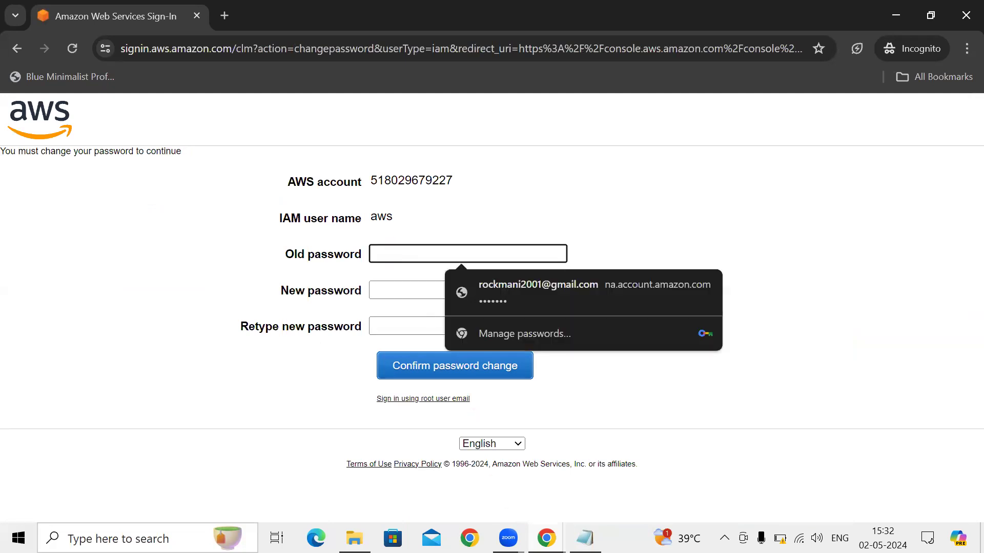
pyautogui.click(547, 538)
pyautogui.click(455, 493)
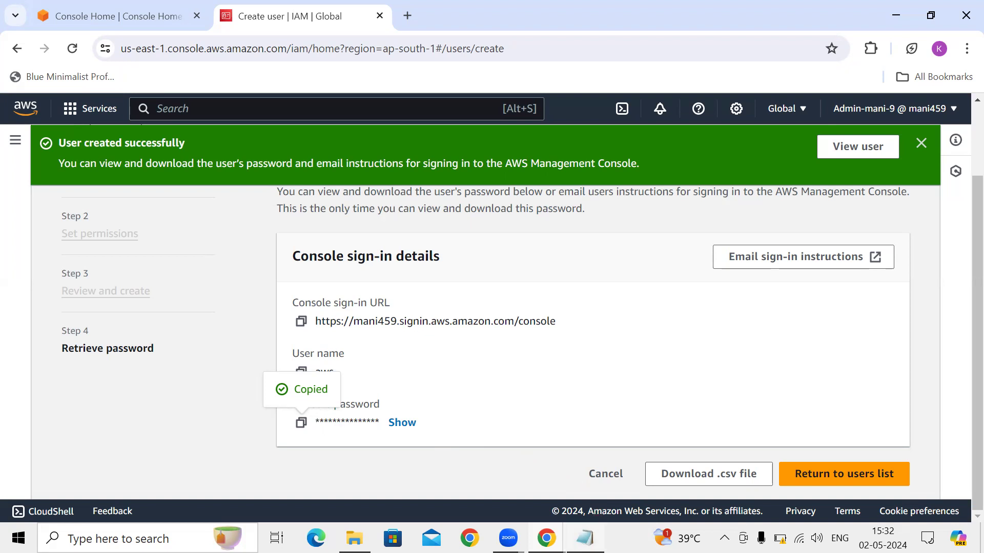
pyautogui.moveTo(546, 538)
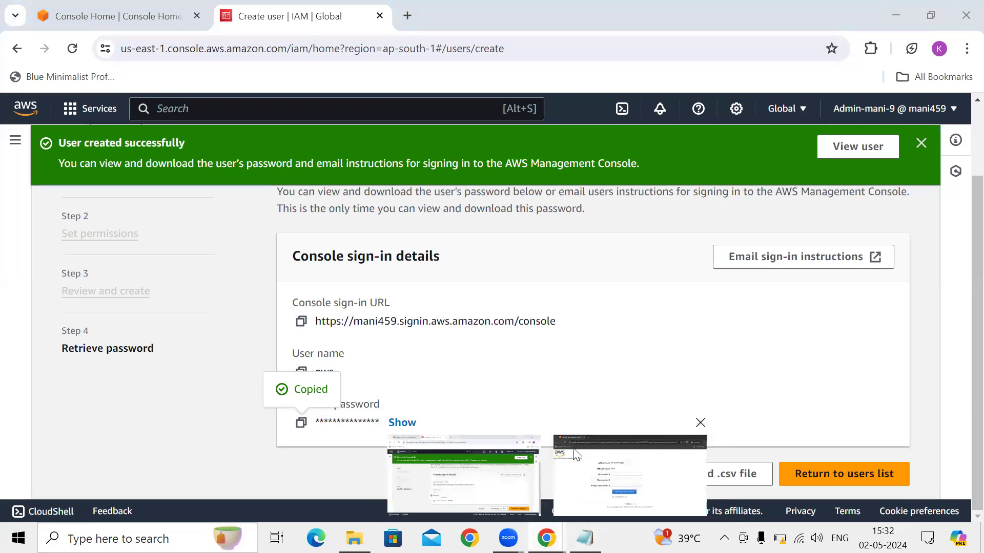
pyautogui.click(576, 454)
pyautogui.click(447, 252)
pyautogui.hotkey('ctrl', 'v')
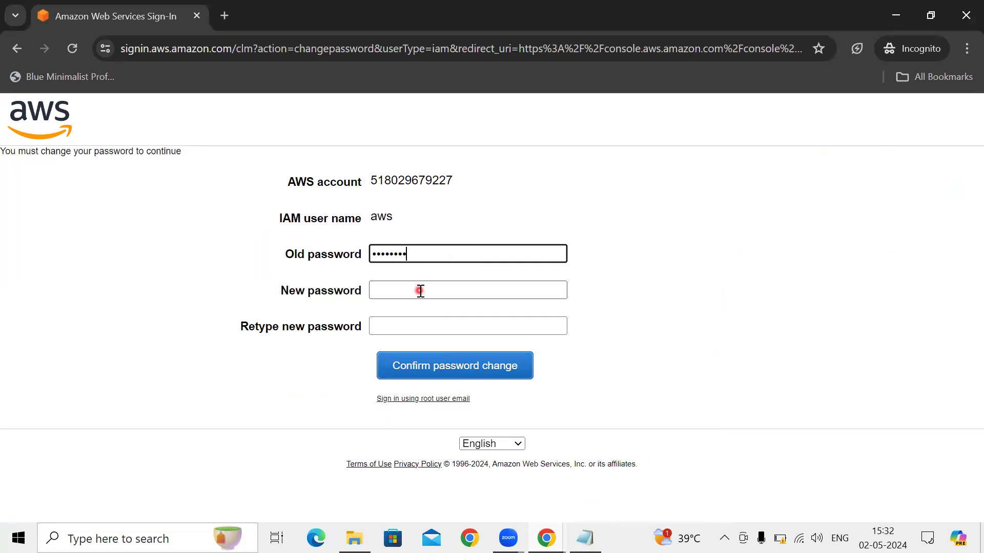
# Enter the new account password, retype it, and confirm the password change.
pyautogui.click(420, 291)
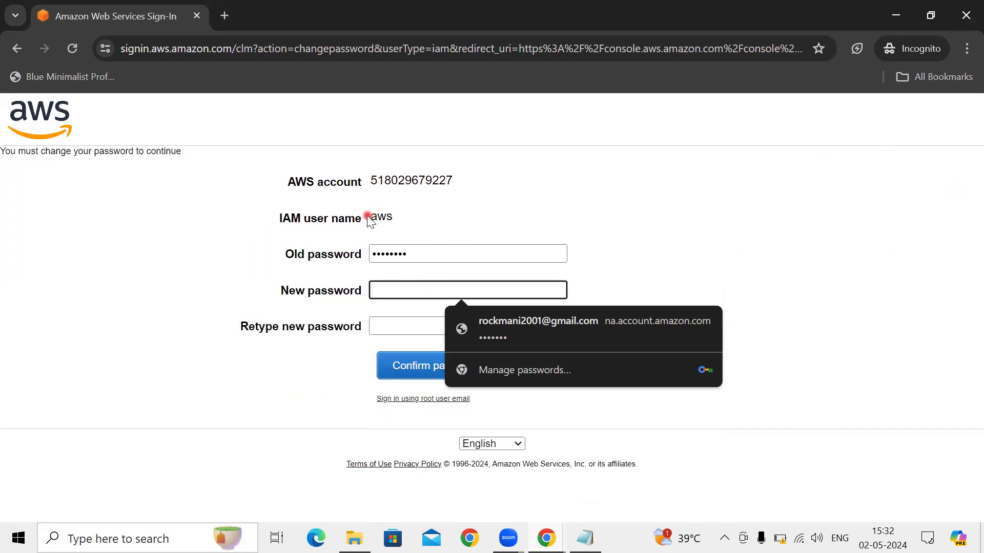
pyautogui.click(384, 216)
pyautogui.click(406, 288)
pyautogui.write('••')
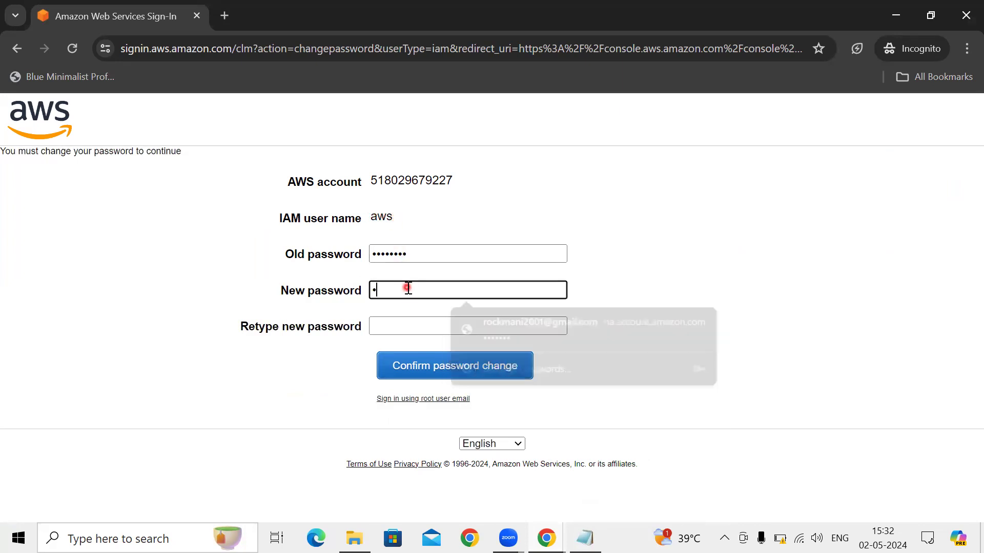
pyautogui.write('••')
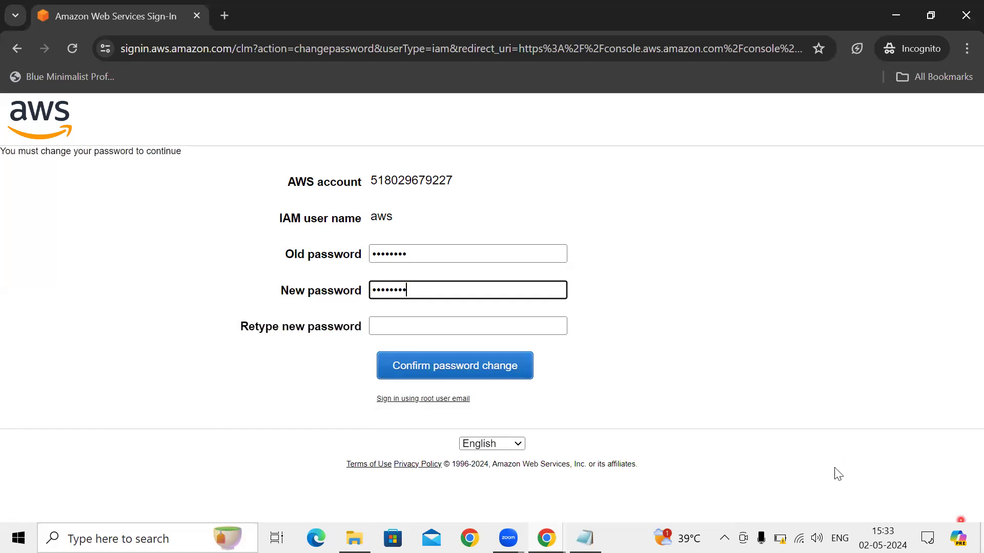
pyautogui.click(425, 326)
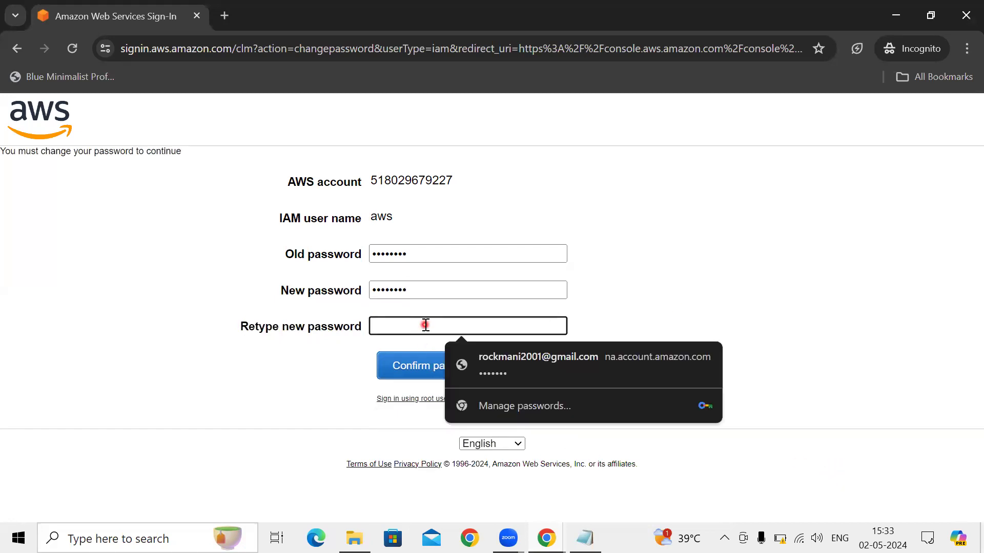
pyautogui.write('a')
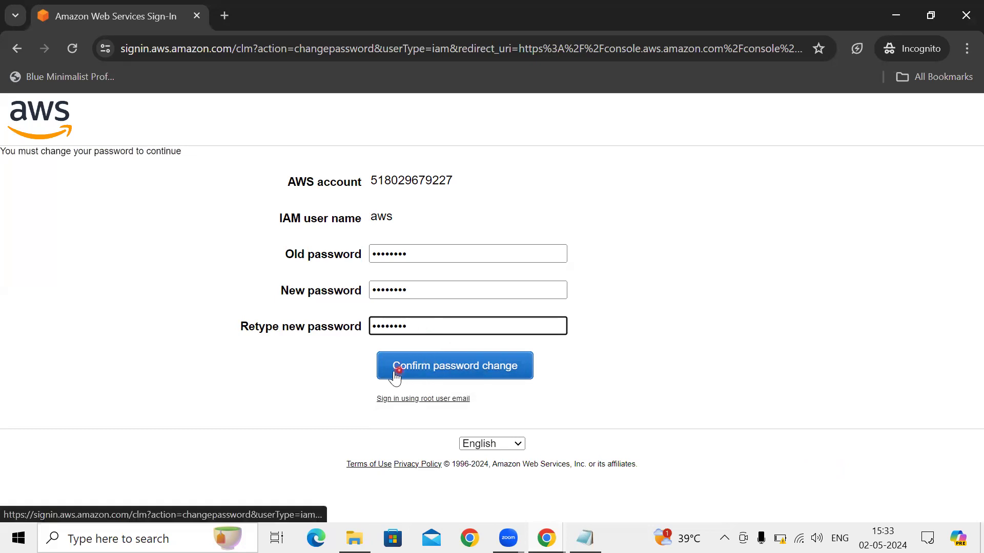
pyautogui.click(496, 370)
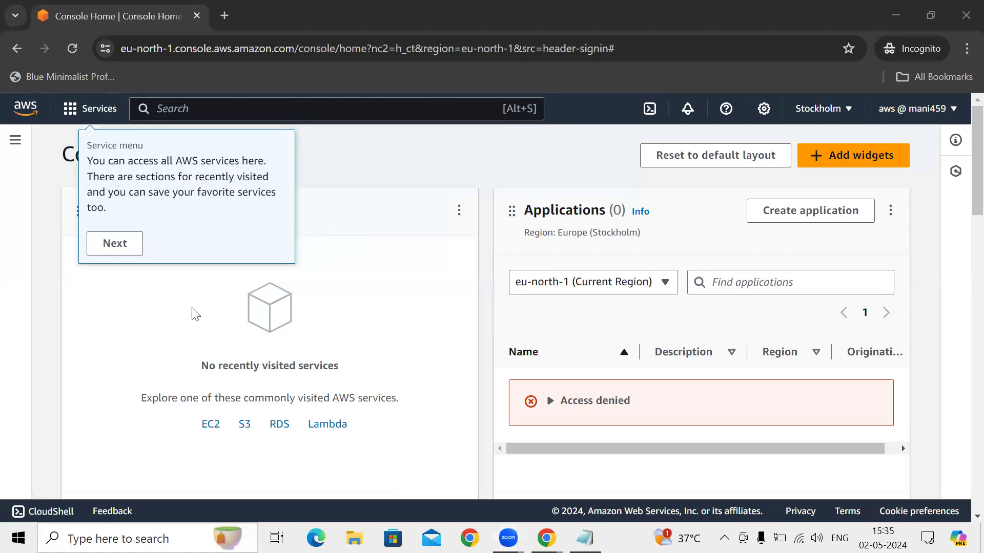
# Dismiss the Console Home introduction tips for the service menu, user notifications and unified settings.
pyautogui.click(115, 244)
pyautogui.click(195, 233)
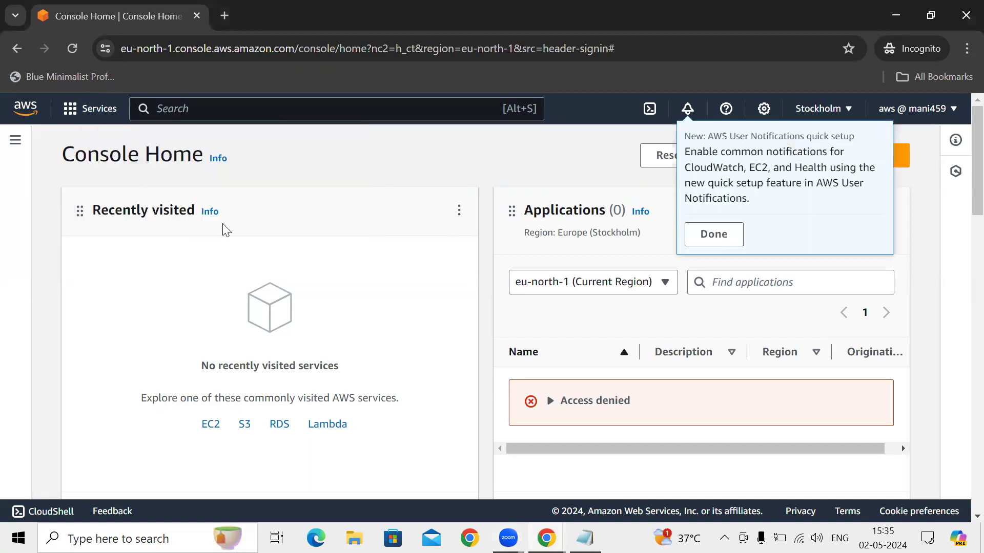
pyautogui.click(723, 241)
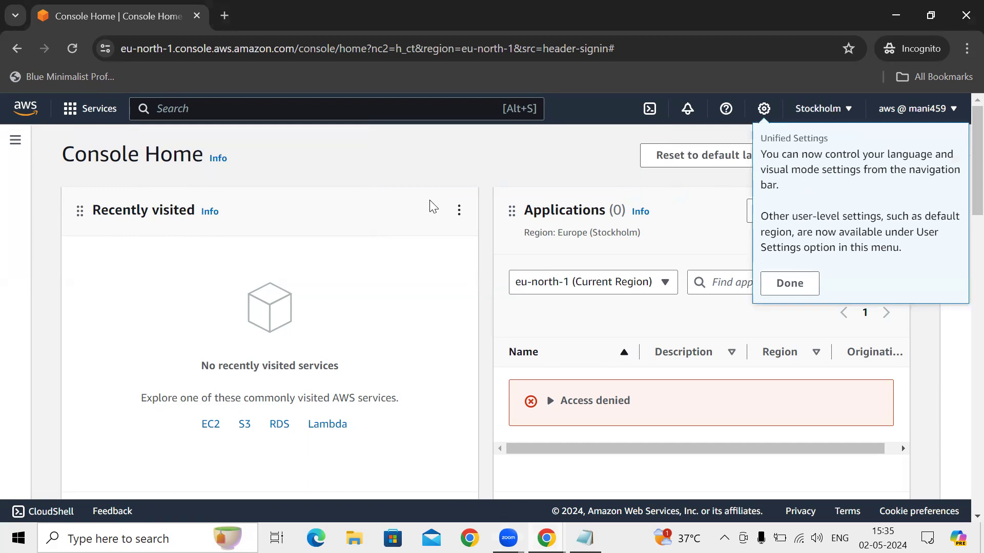
pyautogui.click(804, 291)
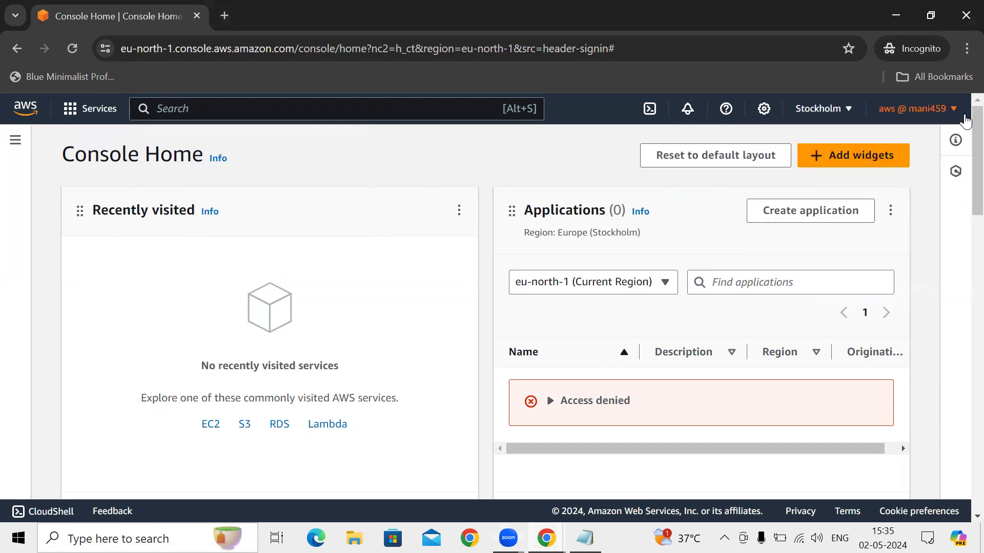
# Compare the signed-in IAM user in the account details of the Incognito console and the admin console window.
pyautogui.click(951, 107)
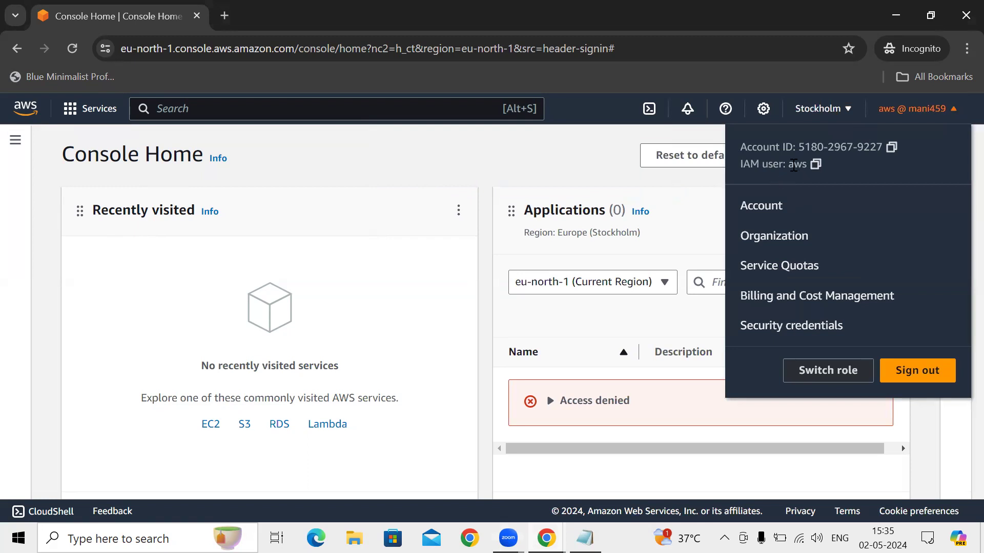
pyautogui.doubleClick(798, 164)
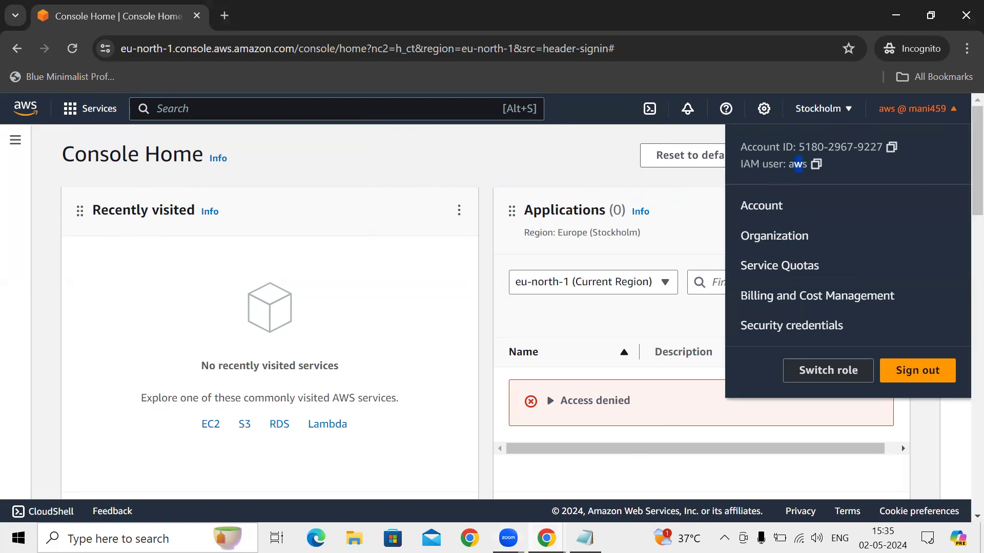
pyautogui.click(586, 538)
pyautogui.moveTo(546, 538)
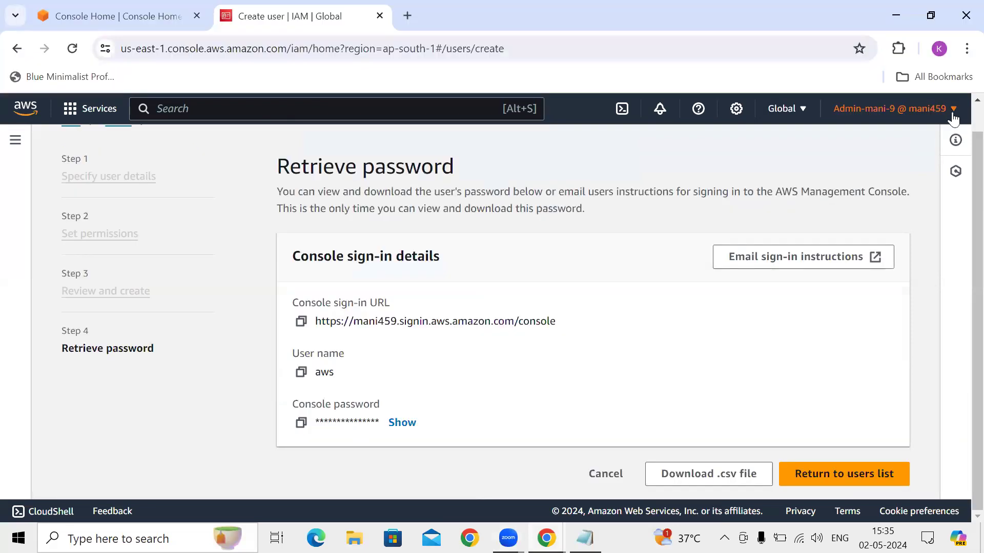
pyautogui.click(922, 109)
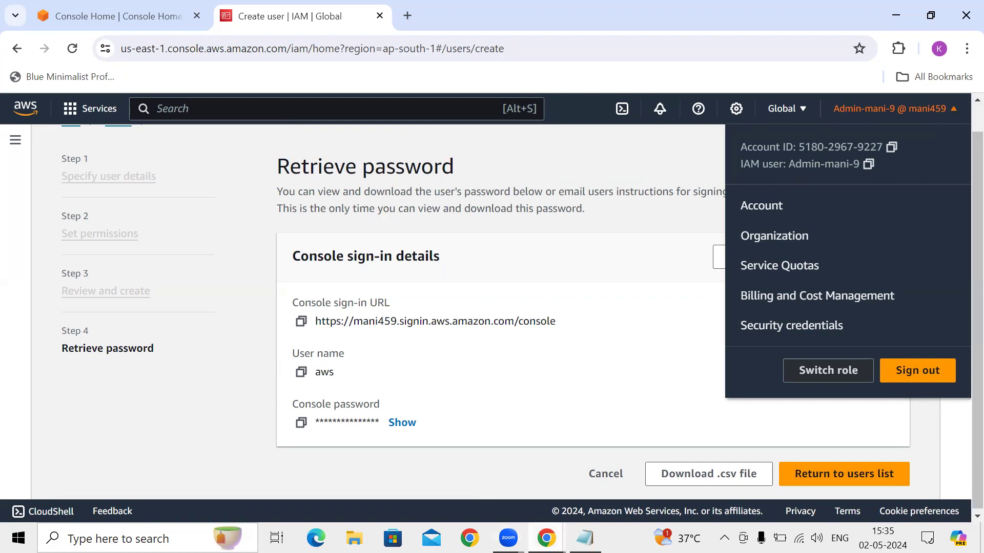
pyautogui.click(546, 538)
pyautogui.click(656, 446)
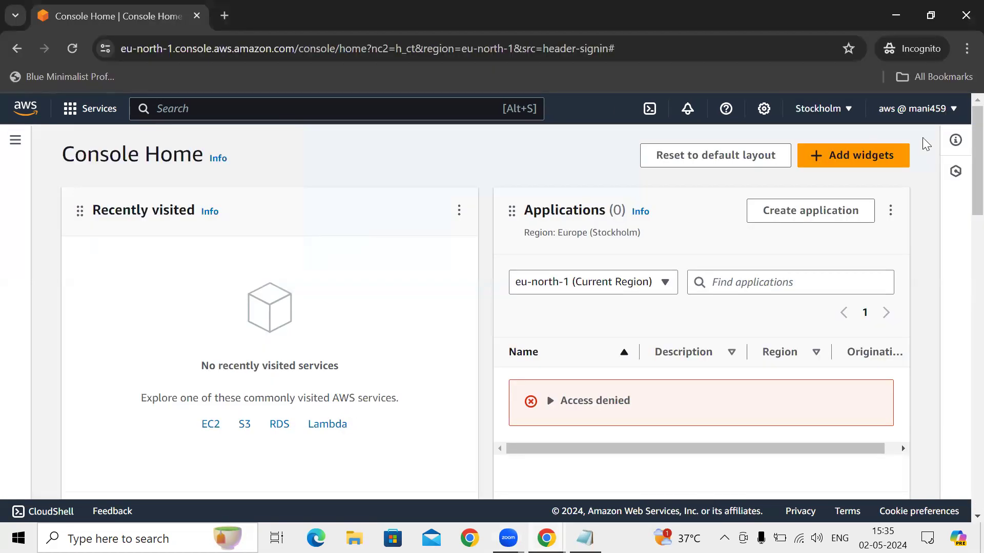
pyautogui.click(953, 113)
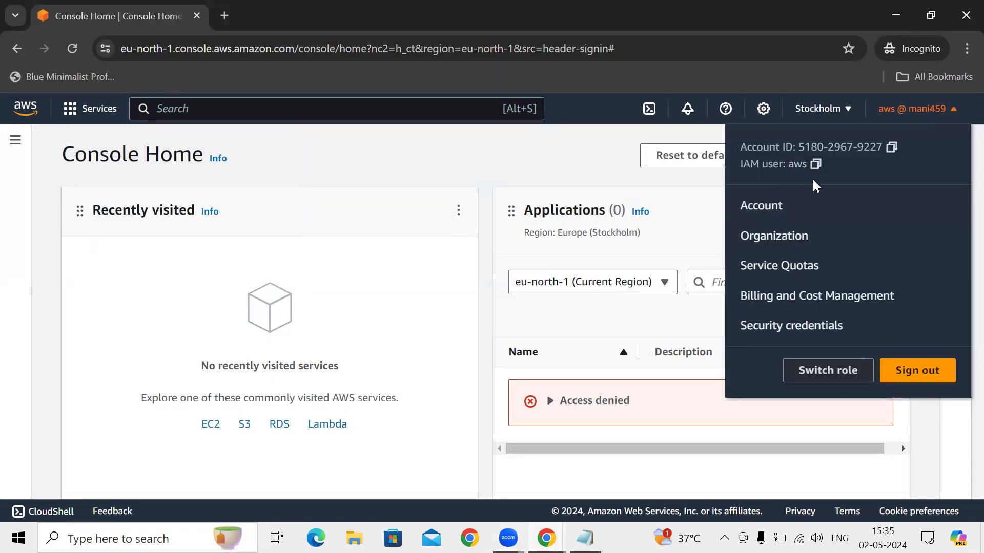
pyautogui.click(587, 155)
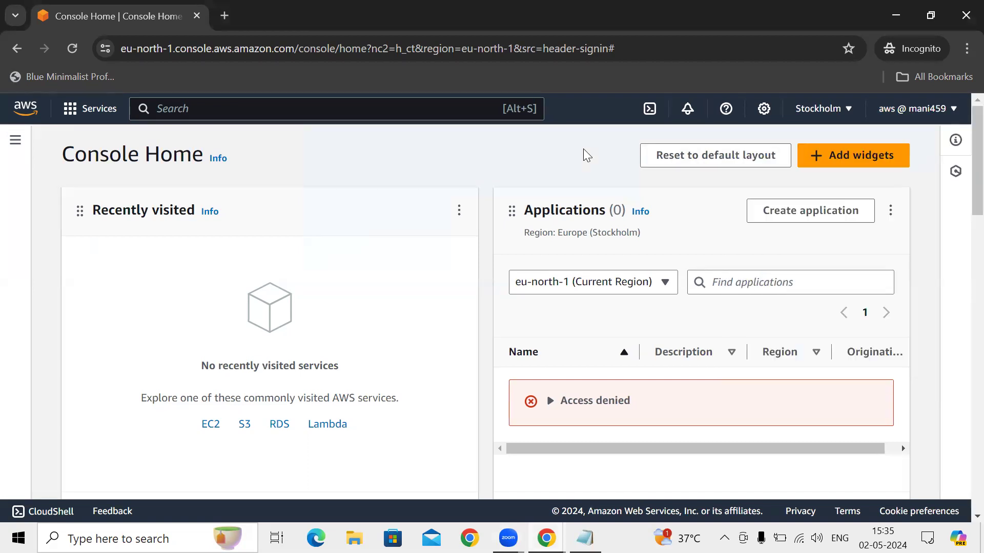
pyautogui.scroll(-1, 962, 188)
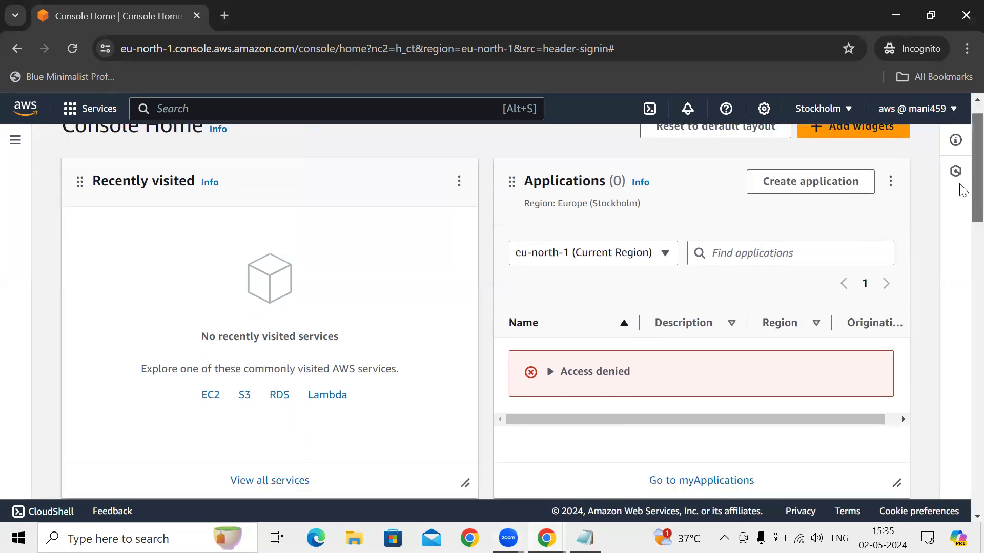
pyautogui.scroll(1, 962, 159)
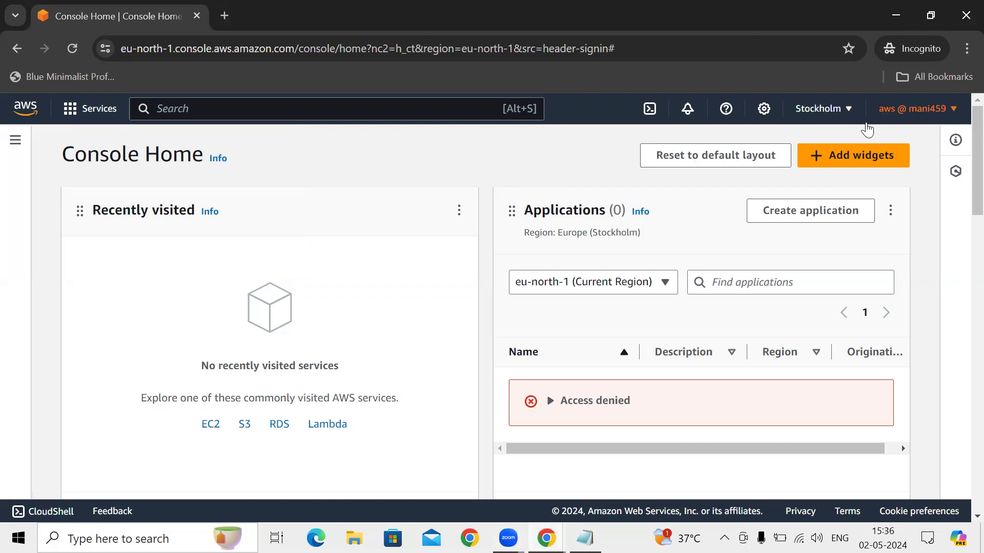
# Switch the console region to Asia Pacific (Mumbai), then search for ec2 and open the EC2 dashboard in a new tab.
pyautogui.click(849, 111)
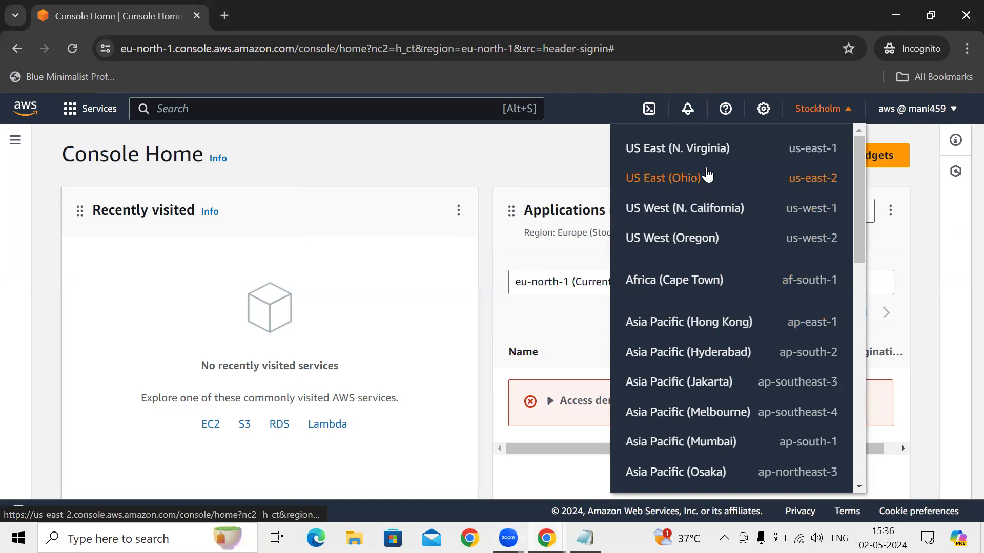
pyautogui.click(718, 442)
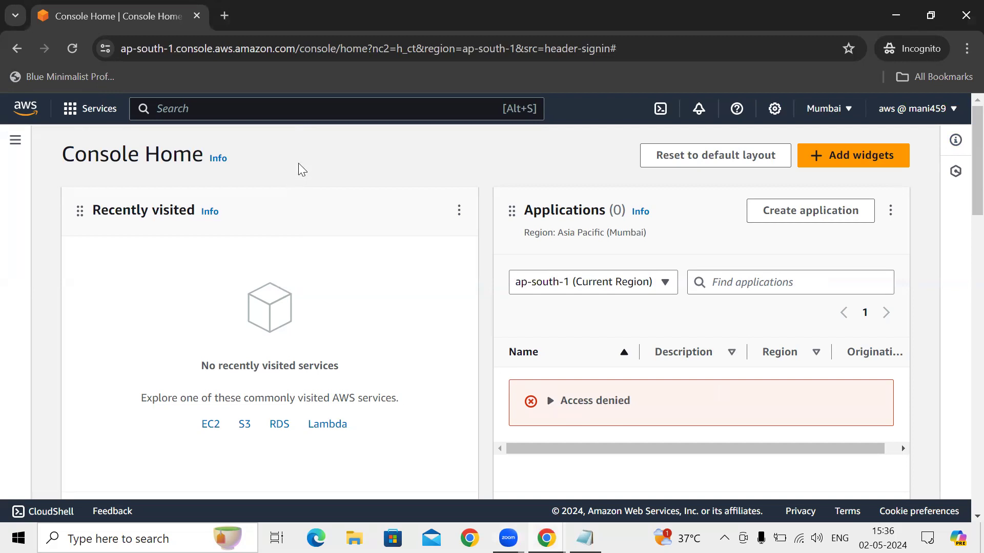
pyautogui.click(296, 109)
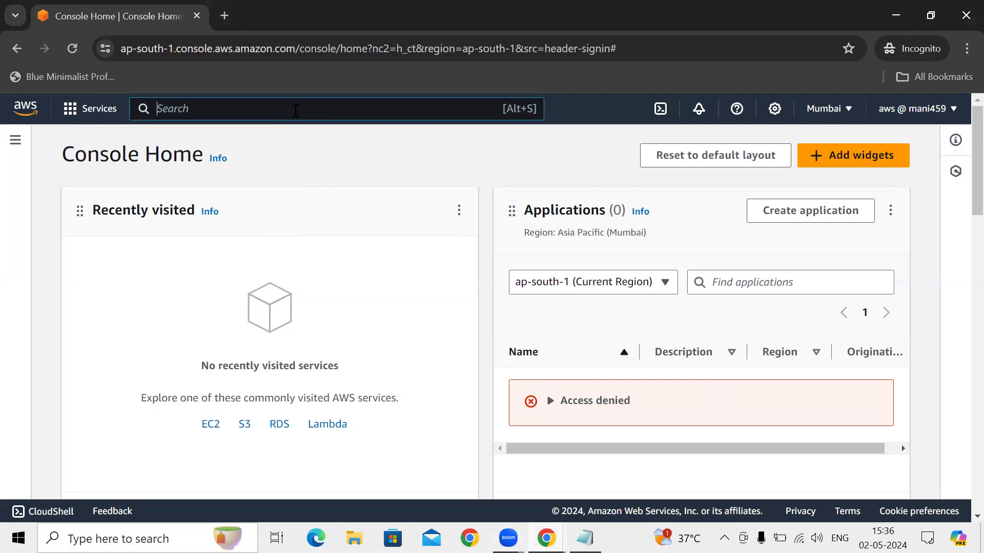
pyautogui.write('ec2')
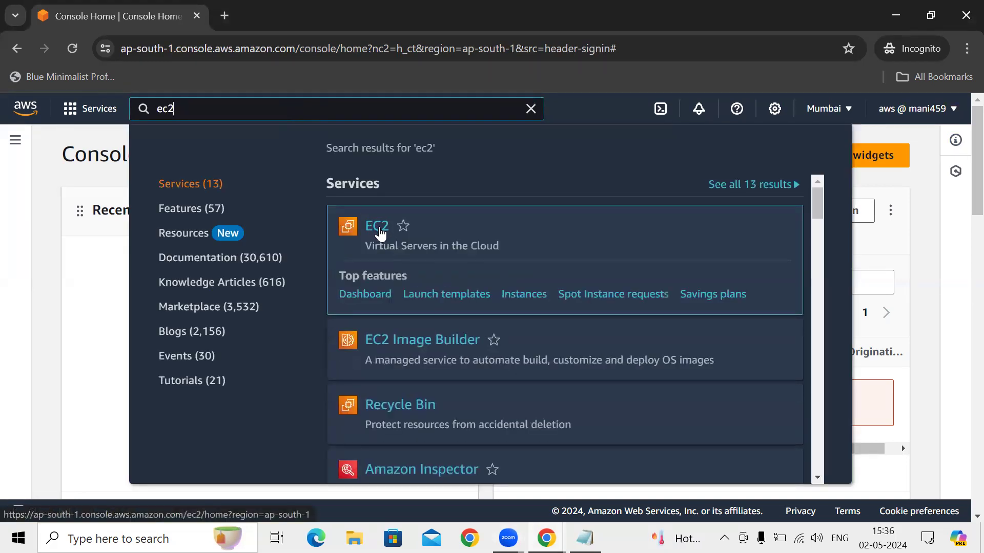
pyautogui.rightClick(380, 229)
pyautogui.click(405, 246)
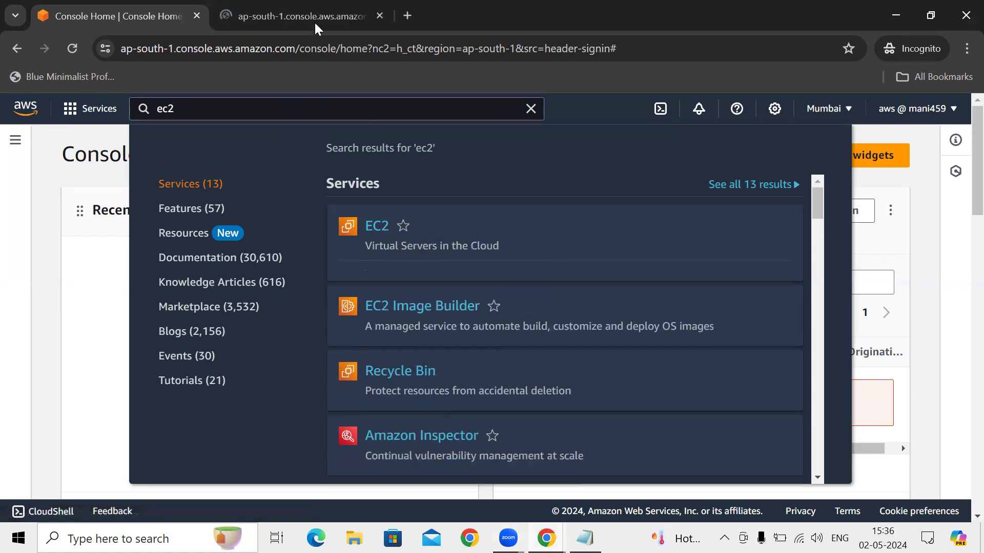
pyautogui.click(531, 110)
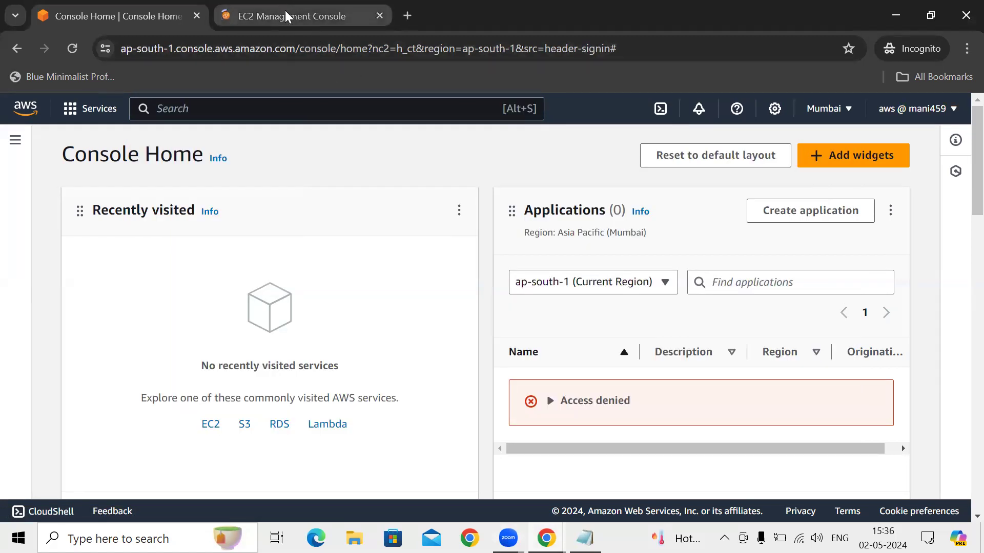
pyautogui.click(285, 13)
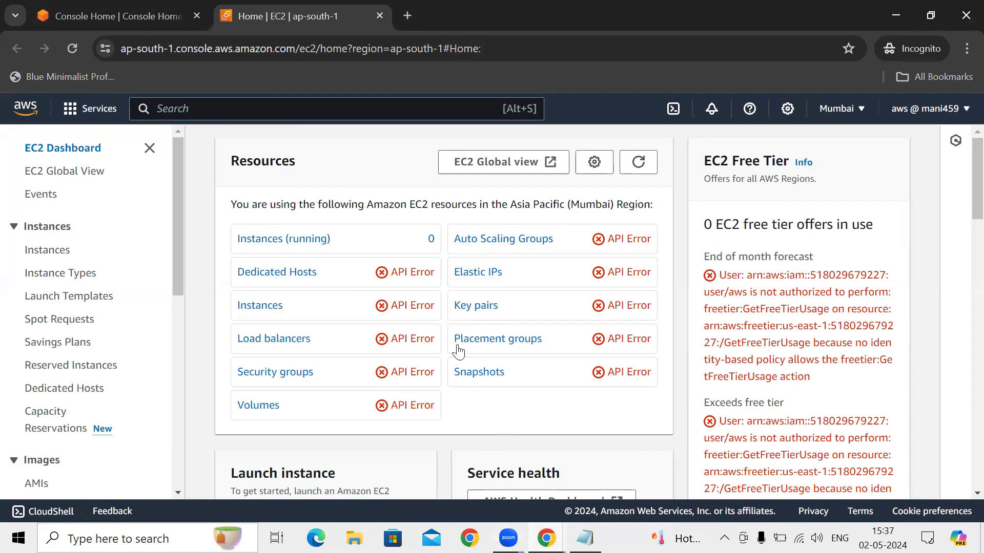
# Search the console for rds and open the RDS dashboard in a new tab to check access.
pyautogui.click(288, 106)
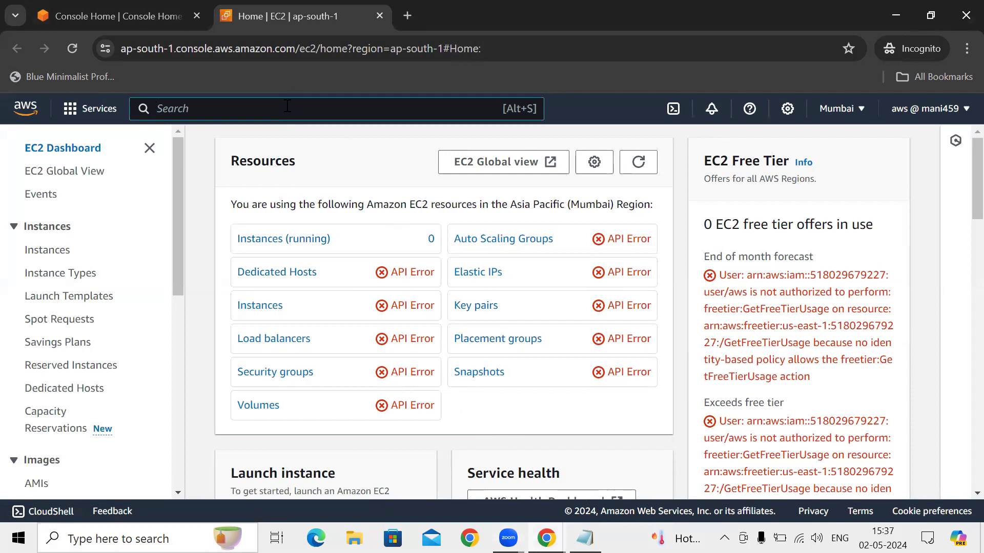
pyautogui.write('rds')
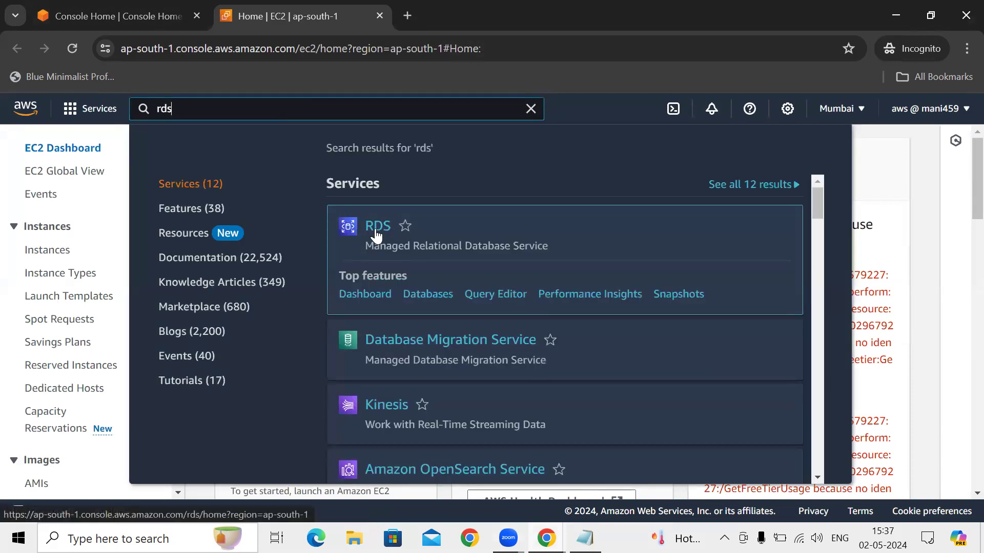
pyautogui.rightClick(379, 230)
pyautogui.click(416, 246)
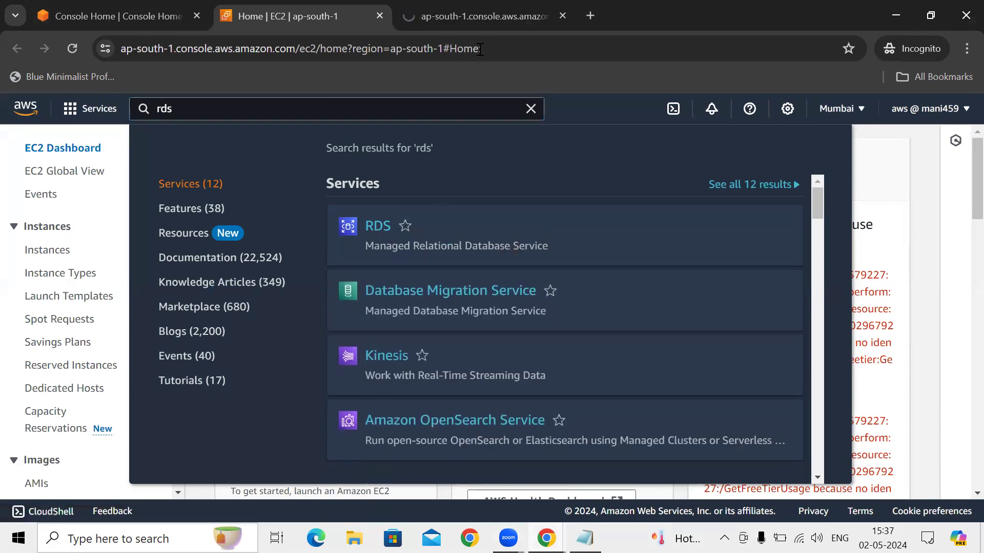
pyautogui.click(530, 110)
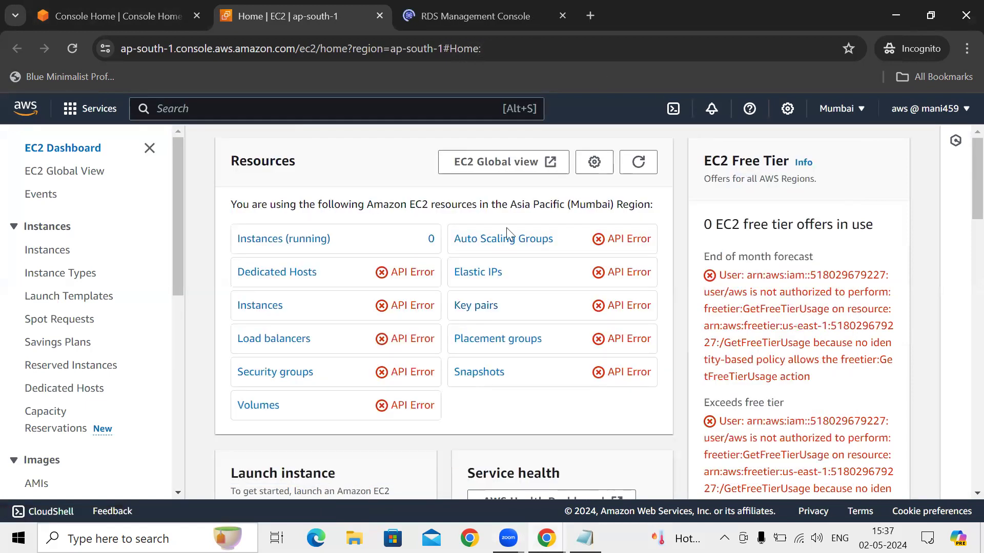
pyautogui.hotkey('ctrl', 'Tab')
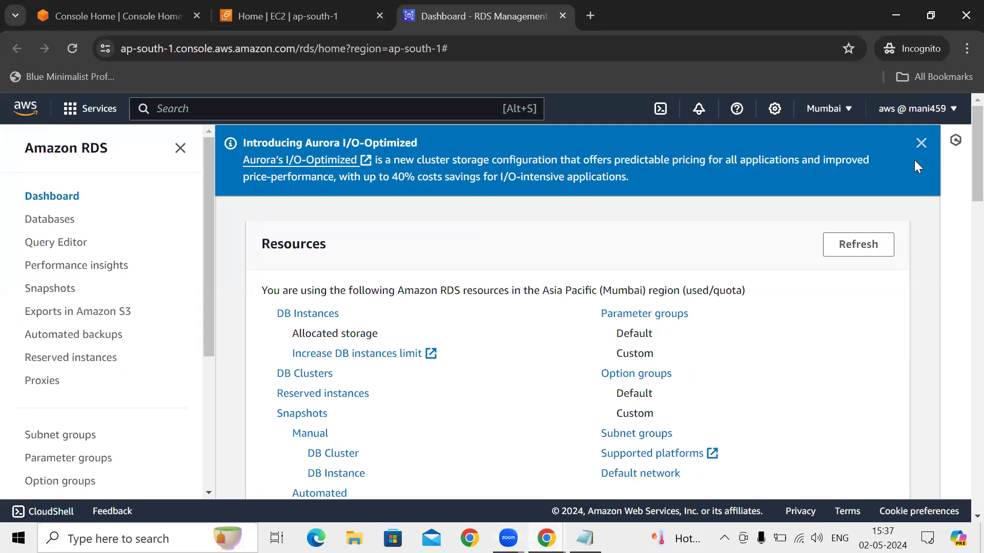
# Dismiss the Aurora I/O-Optimized banner and view the RDS Databases page to check the user's permissions.
pyautogui.click(921, 144)
pyautogui.scroll(-5, 961, 231)
pyautogui.scroll(5, 961, 180)
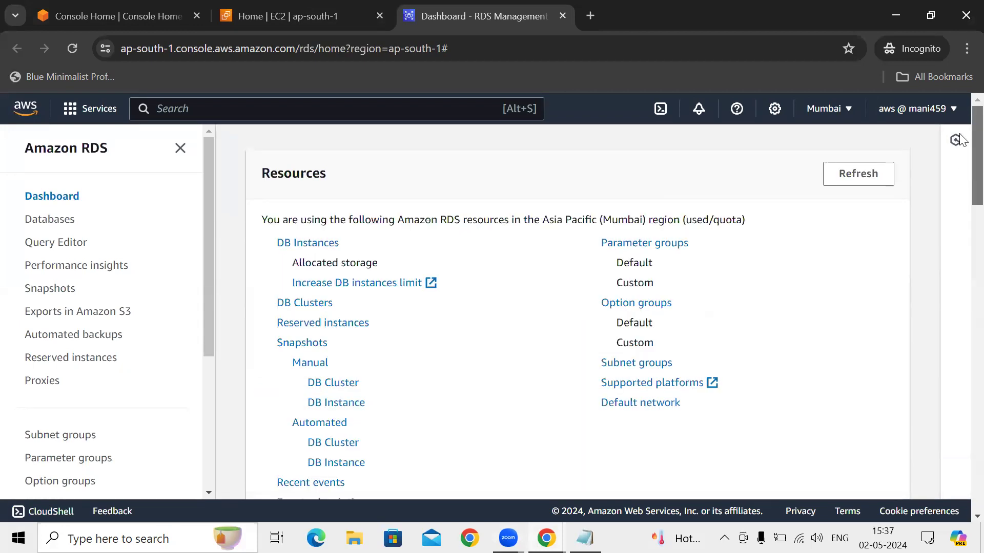
pyautogui.click(49, 221)
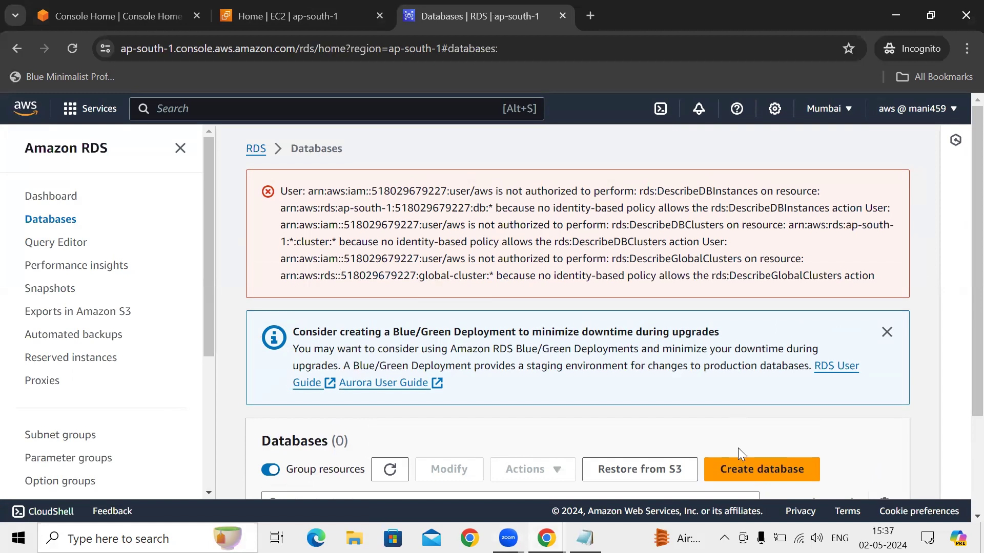
pyautogui.click(927, 538)
pyautogui.click(927, 538)
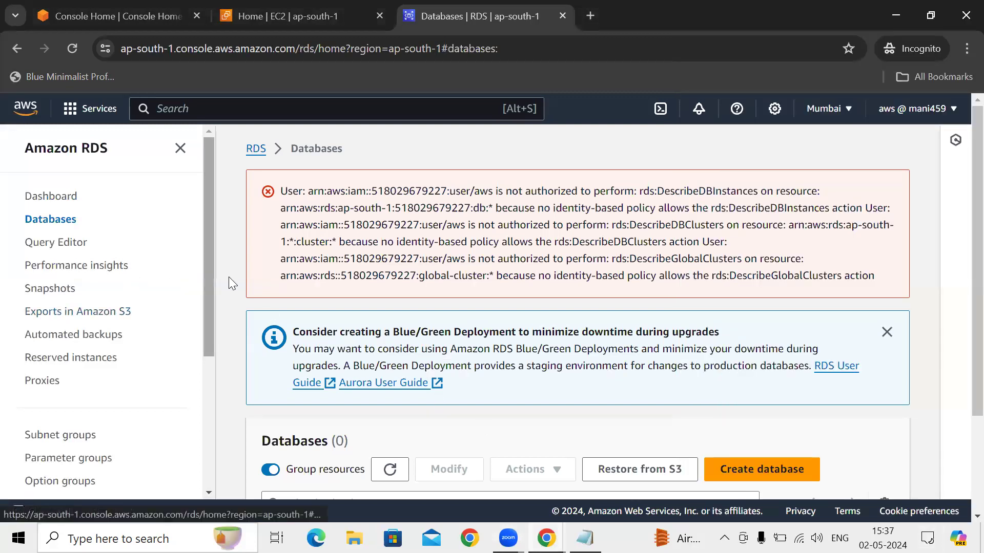
# Search the console for vpc and open the VPC dashboard in a new tab to check access.
pyautogui.click(242, 110)
pyautogui.write('vpc')
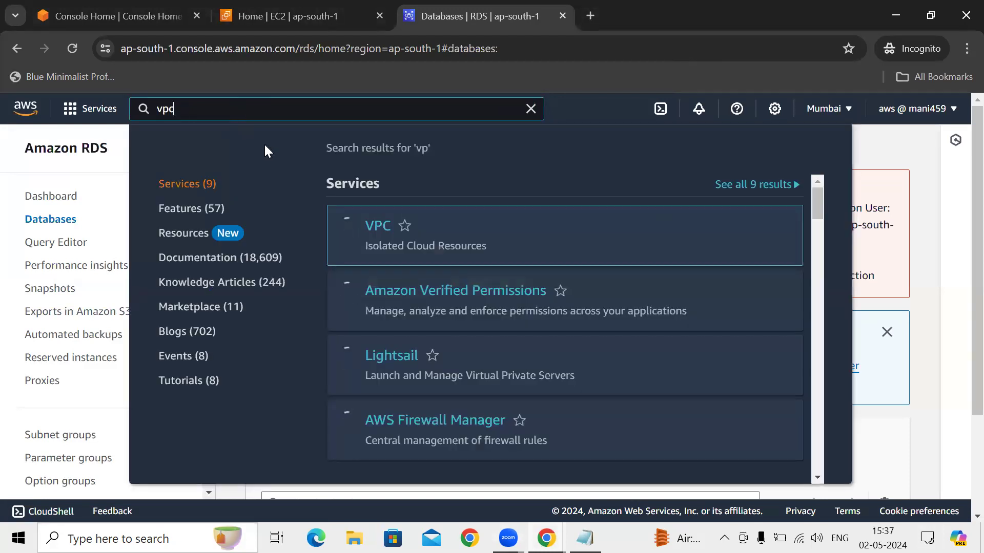
pyautogui.rightClick(386, 230)
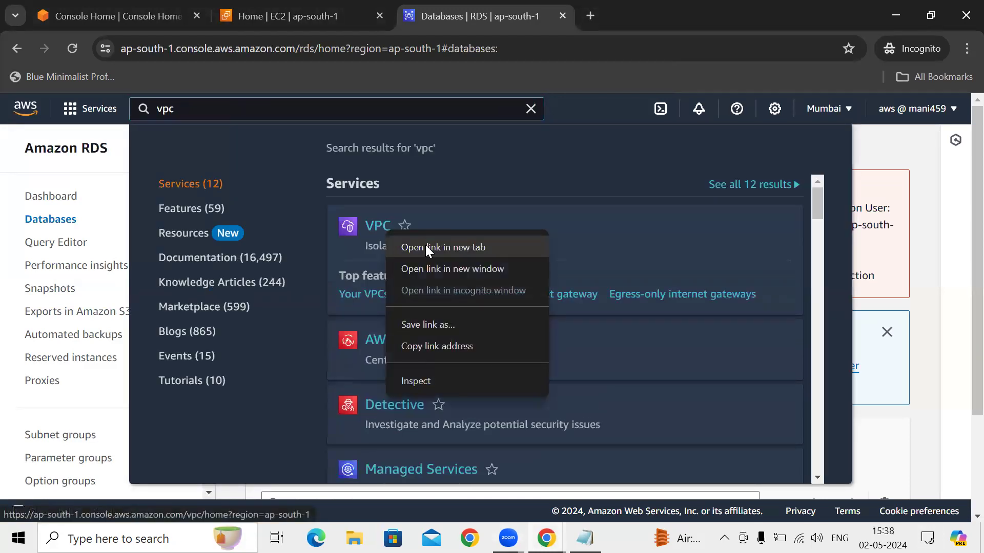
pyautogui.click(426, 248)
pyautogui.click(635, 8)
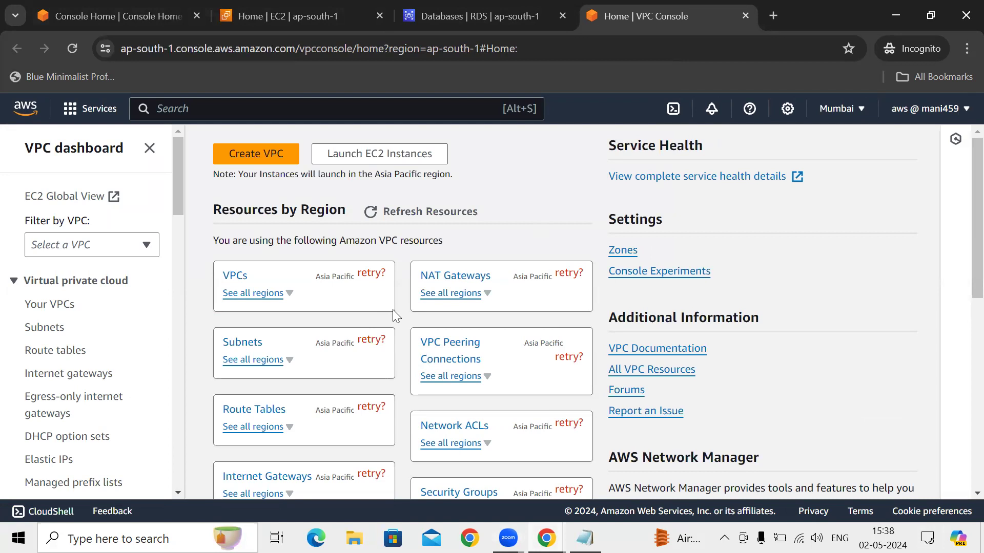
# From Console Home, search for s3 and open the Amazon S3 service in a new tab.
pyautogui.click(104, 8)
pyautogui.click(229, 108)
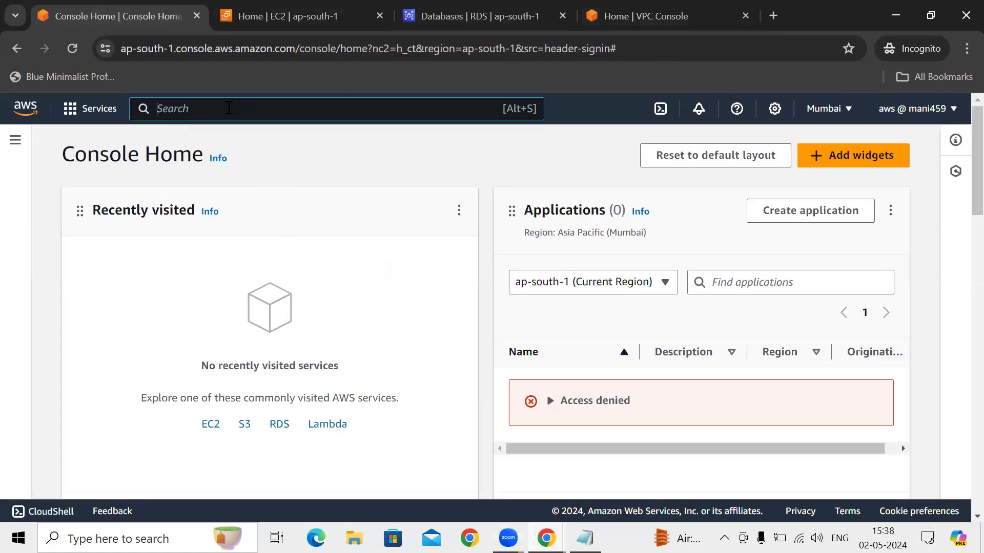
pyautogui.write('s3')
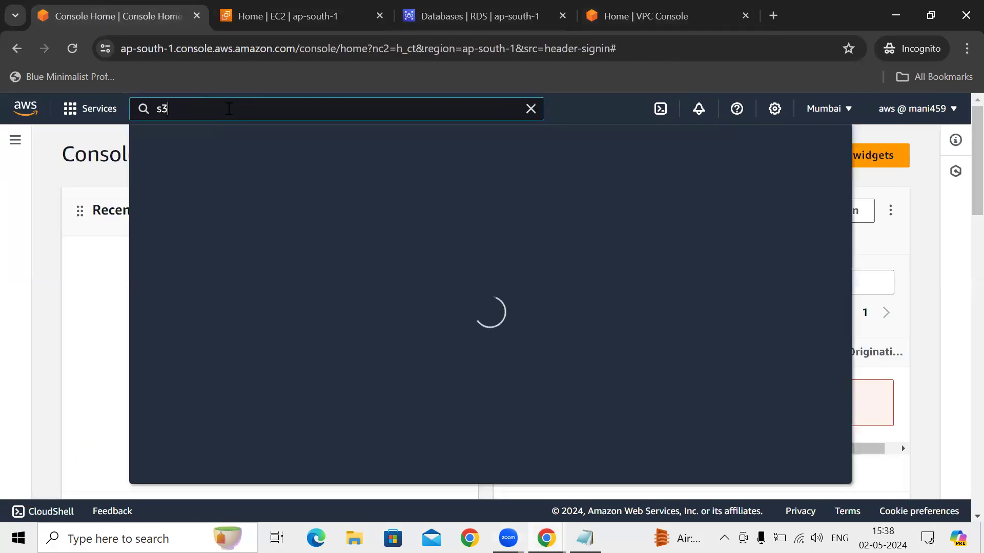
pyautogui.rightClick(386, 232)
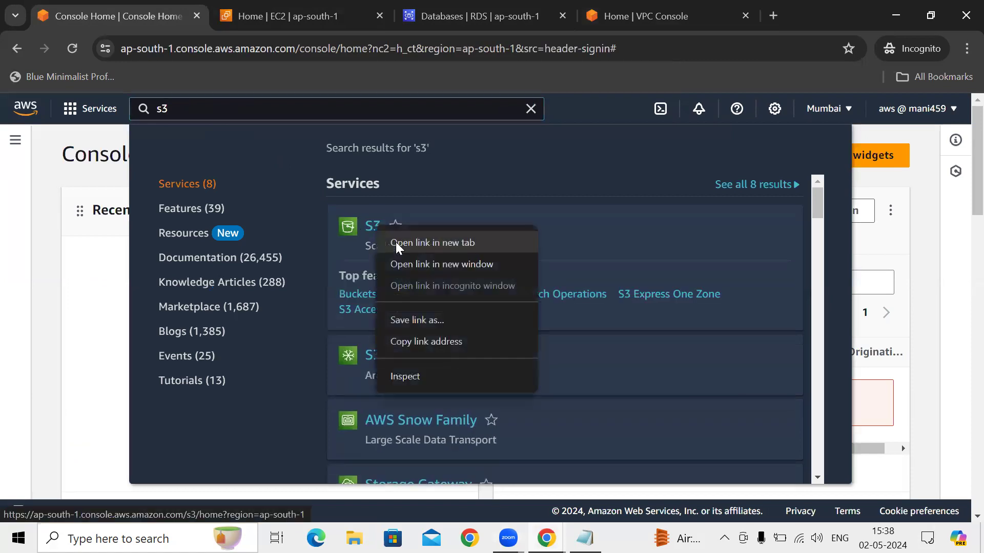
pyautogui.click(395, 242)
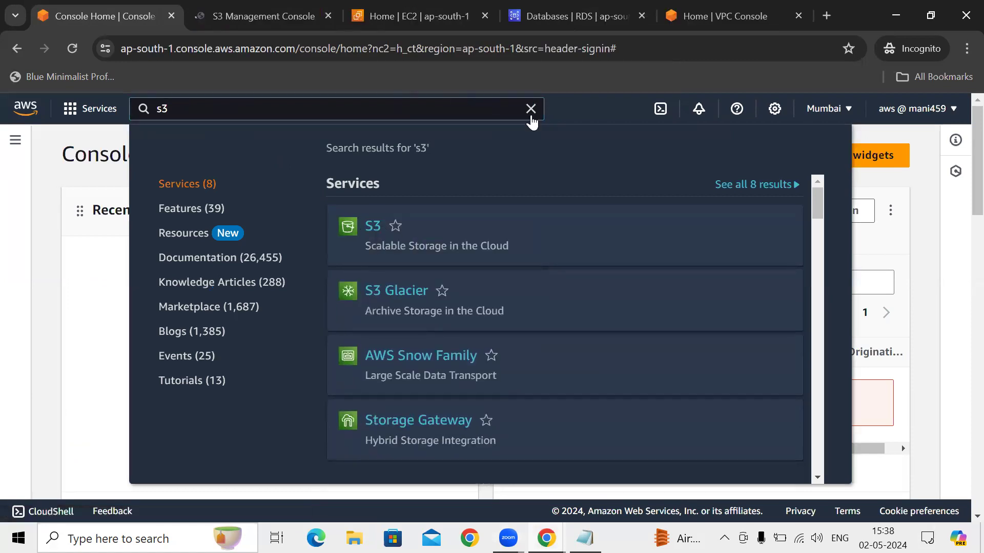
pyautogui.click(531, 109)
pyautogui.click(255, 6)
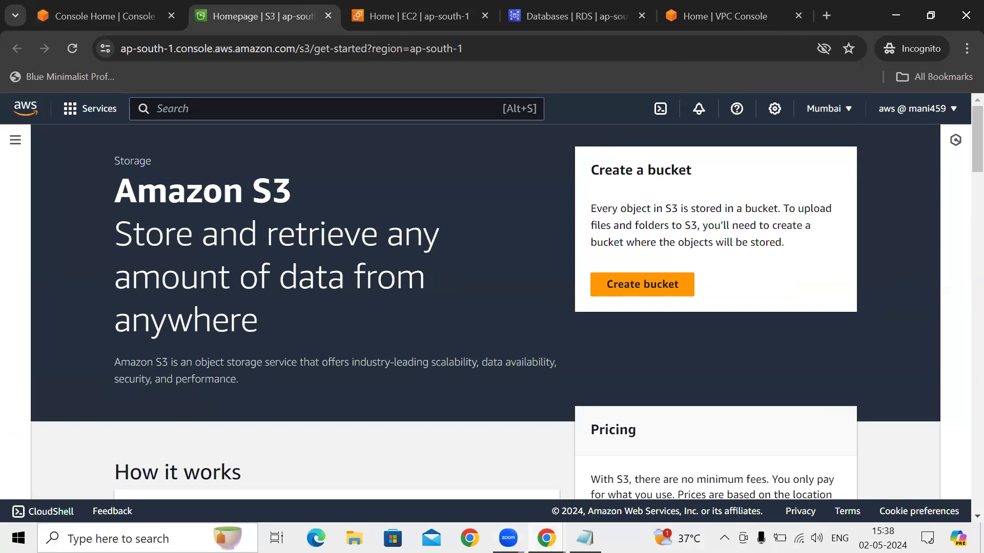
pyautogui.click(580, 418)
pyautogui.press('XF86AudioRaiseVolume')
# Expand the Amazon S3 navigation, look through its entries and collapse it again.
pyautogui.click(16, 140)
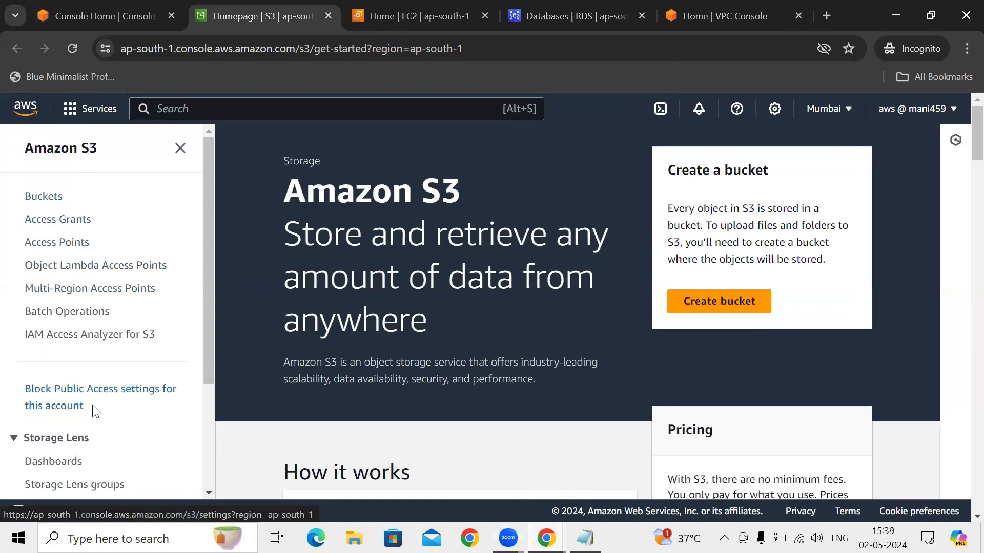
pyautogui.scroll(-2, 207, 267)
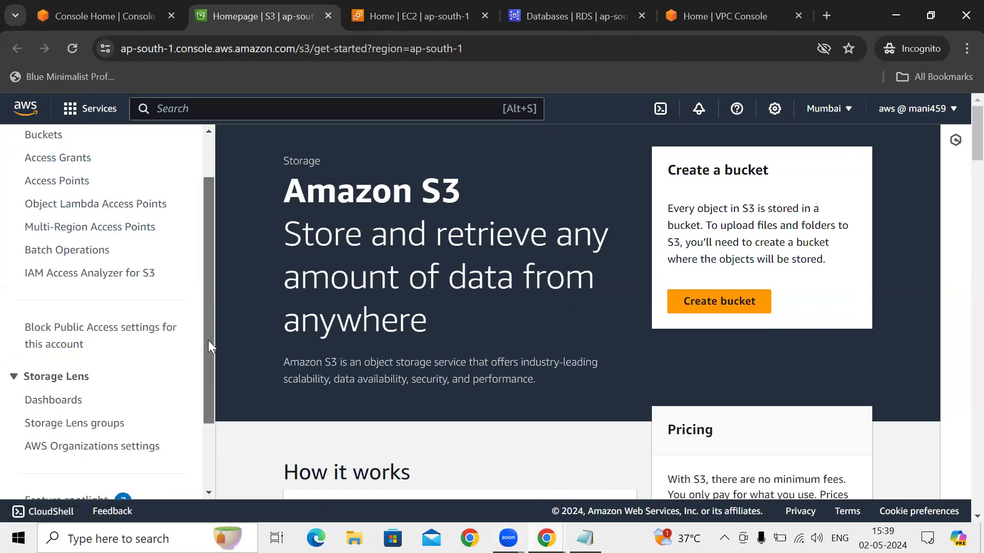
pyautogui.scroll(2, 206, 280)
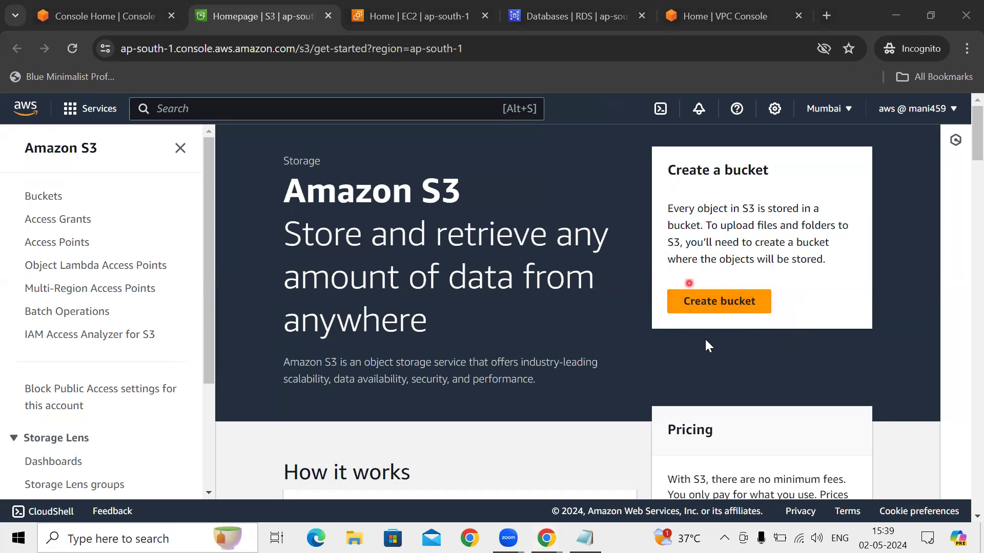
pyautogui.click(180, 148)
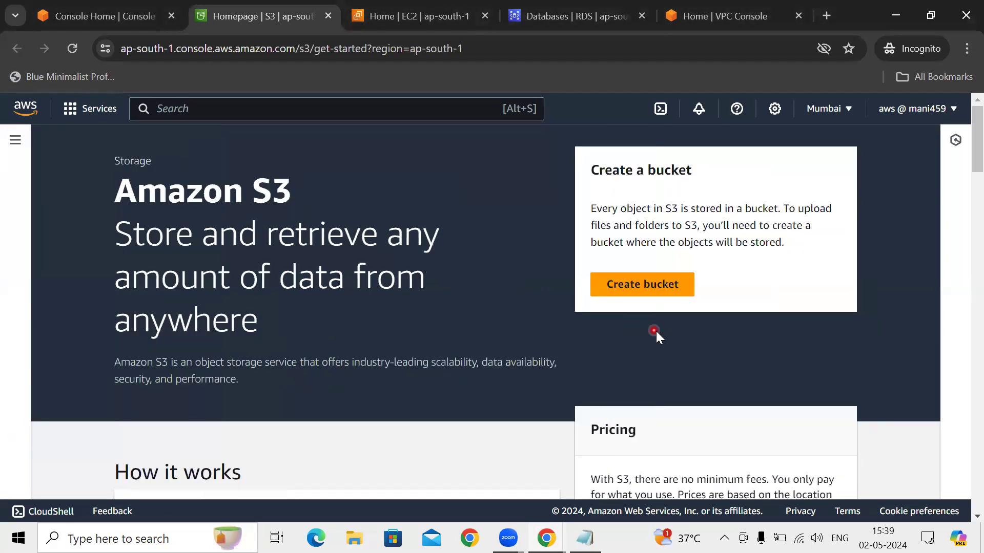
# Start creating an S3 bucket and review the AWS Region and Bucket name fields in the general configuration.
pyautogui.click(644, 293)
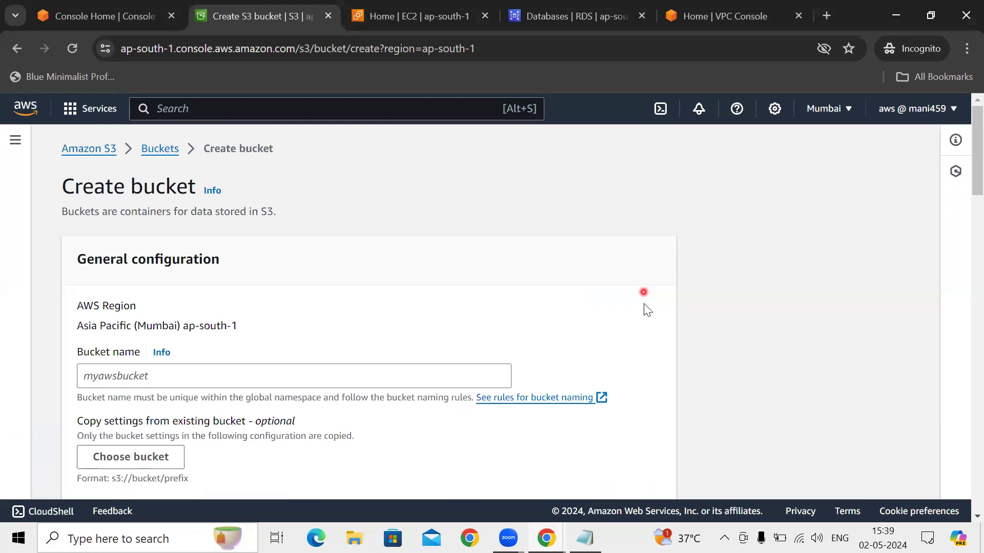
pyautogui.click(233, 377)
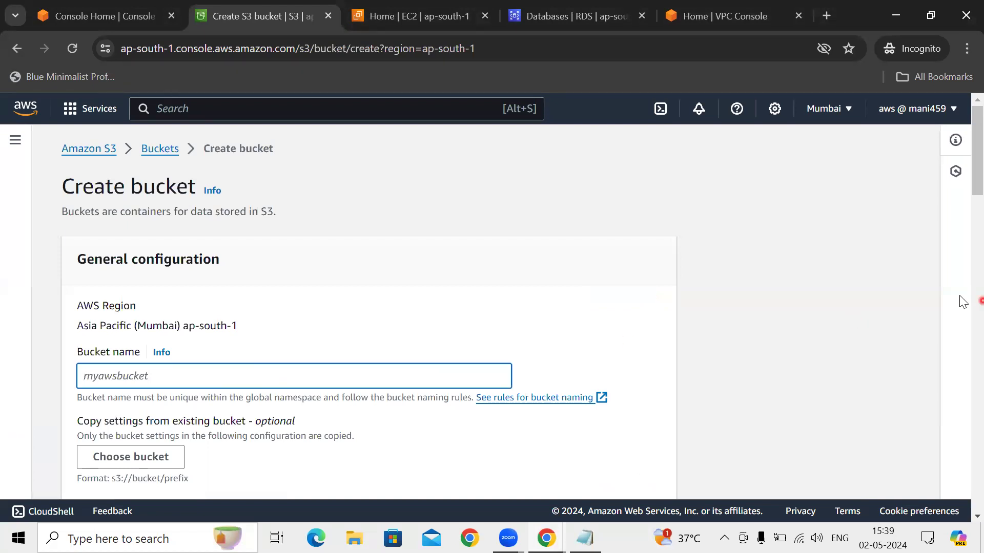
pyautogui.scroll(-2, 961, 153)
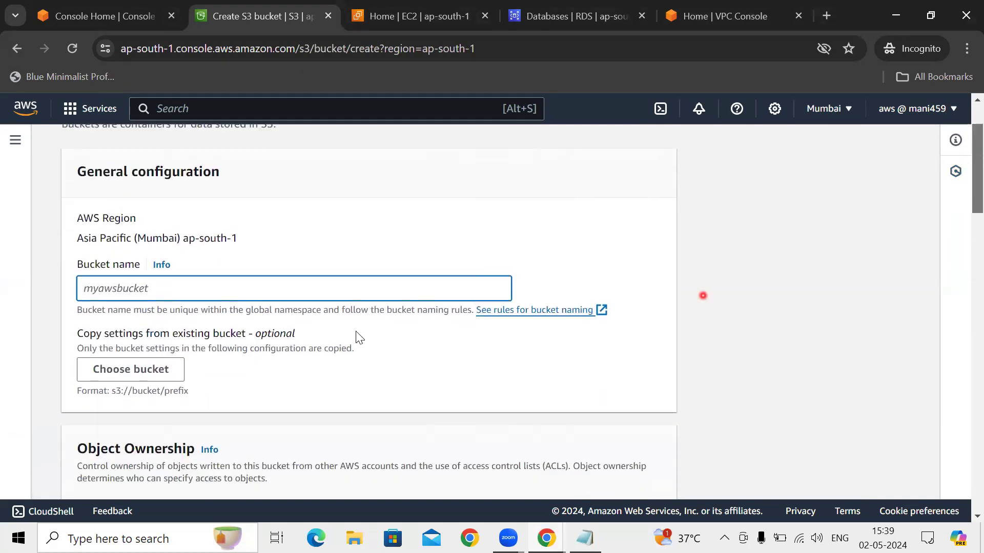
pyautogui.moveTo(73, 239); pyautogui.dragTo(232, 237)
pyautogui.click(231, 237)
pyautogui.moveTo(93, 271); pyautogui.dragTo(136, 266)
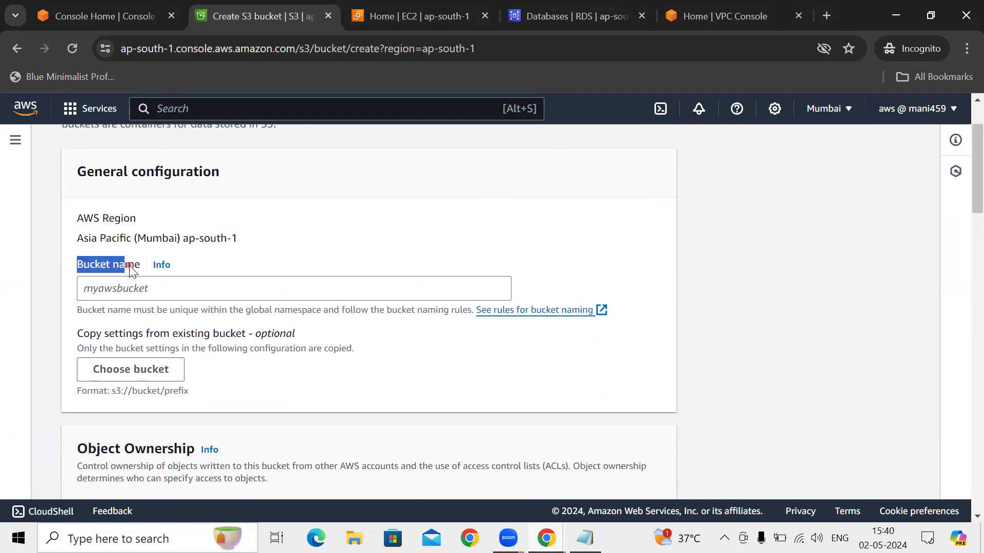
pyautogui.click(166, 295)
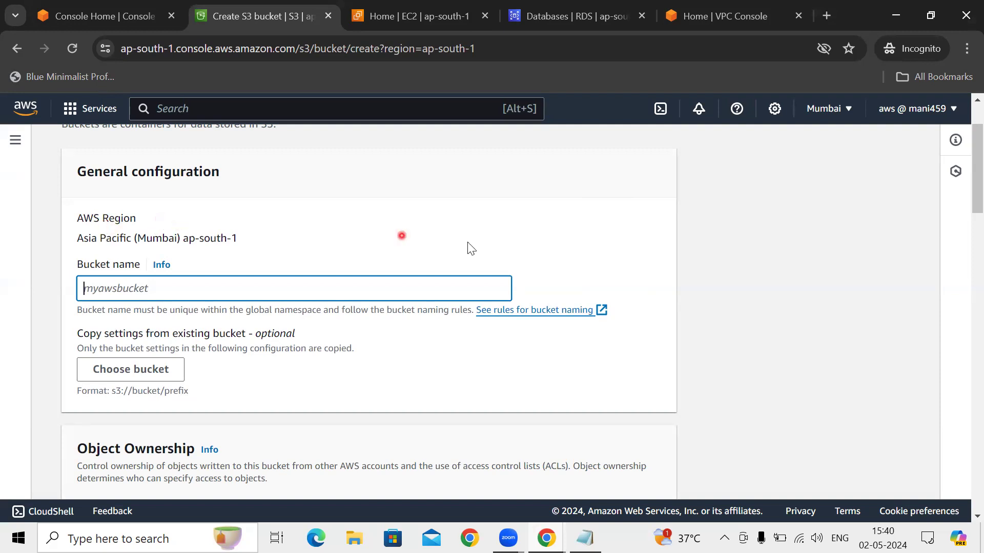
pyautogui.click(597, 85)
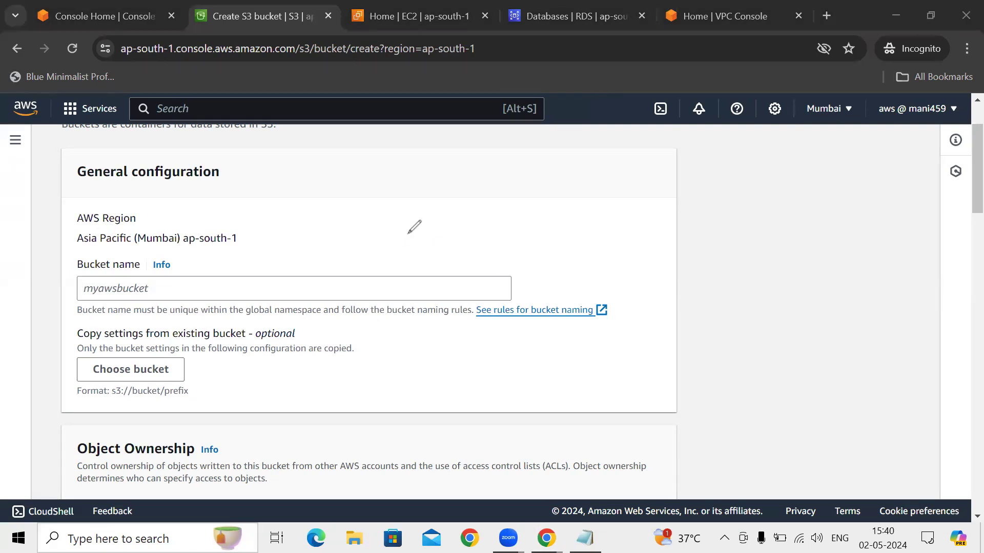
pyautogui.moveTo(449, 191)
pyautogui.mouseDown()
pyautogui.moveTo(485, 203)
pyautogui.moveTo(527, 177)
pyautogui.moveTo(546, 212)
pyautogui.mouseUp()
pyautogui.moveTo(565, 190); pyautogui.dragTo(585, 188)
pyautogui.moveTo(633, 154); pyautogui.dragTo(621, 199)
pyautogui.click(646, 164)
pyautogui.moveTo(645, 160)
pyautogui.mouseDown()
pyautogui.moveTo(656, 207)
pyautogui.moveTo(739, 165)
pyautogui.mouseUp()
pyautogui.moveTo(478, 250); pyautogui.dragTo(547, 206)
pyautogui.moveTo(644, 152)
pyautogui.mouseDown()
pyautogui.moveTo(595, 198)
pyautogui.moveTo(677, 172)
pyautogui.moveTo(660, 151)
pyautogui.mouseUp()
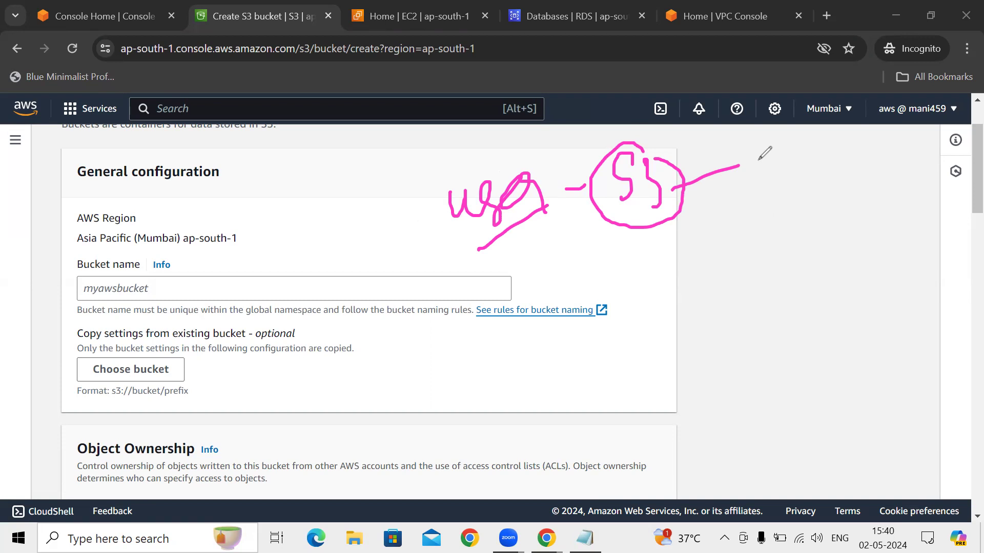
pyautogui.moveTo(738, 157)
pyautogui.mouseDown()
pyautogui.moveTo(779, 150)
pyautogui.moveTo(768, 138)
pyautogui.moveTo(820, 160)
pyautogui.mouseUp()
pyautogui.moveTo(760, 191)
pyautogui.mouseDown()
pyautogui.moveTo(766, 211)
pyautogui.moveTo(818, 177)
pyautogui.moveTo(819, 210)
pyautogui.mouseUp()
pyautogui.moveTo(762, 252)
pyautogui.mouseDown()
pyautogui.moveTo(793, 213)
pyautogui.moveTo(808, 264)
pyautogui.mouseUp()
pyautogui.moveTo(802, 215); pyautogui.dragTo(811, 234)
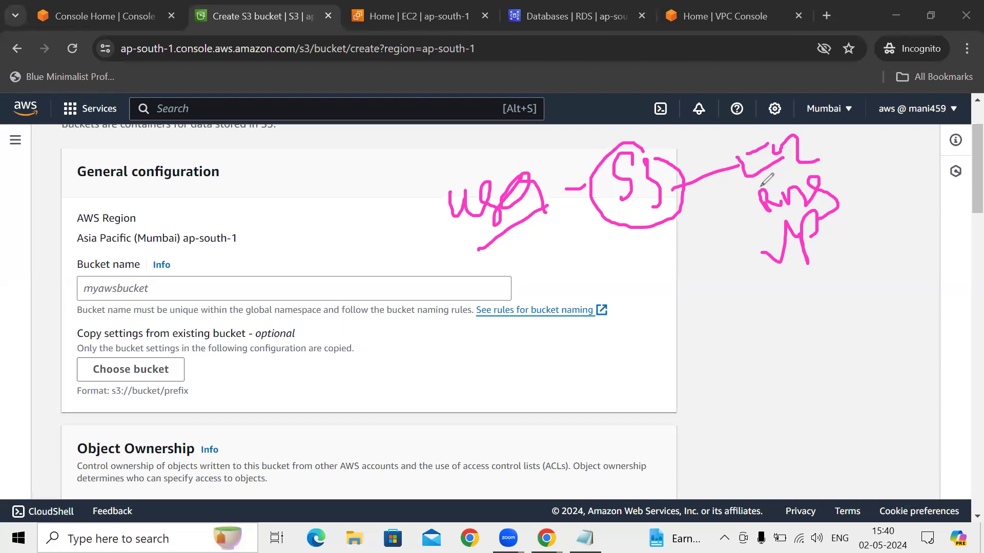
pyautogui.moveTo(691, 132)
pyautogui.mouseDown()
pyautogui.moveTo(674, 121)
pyautogui.moveTo(584, 153)
pyautogui.moveTo(615, 255)
pyautogui.moveTo(692, 208)
pyautogui.moveTo(687, 131)
pyautogui.mouseUp()
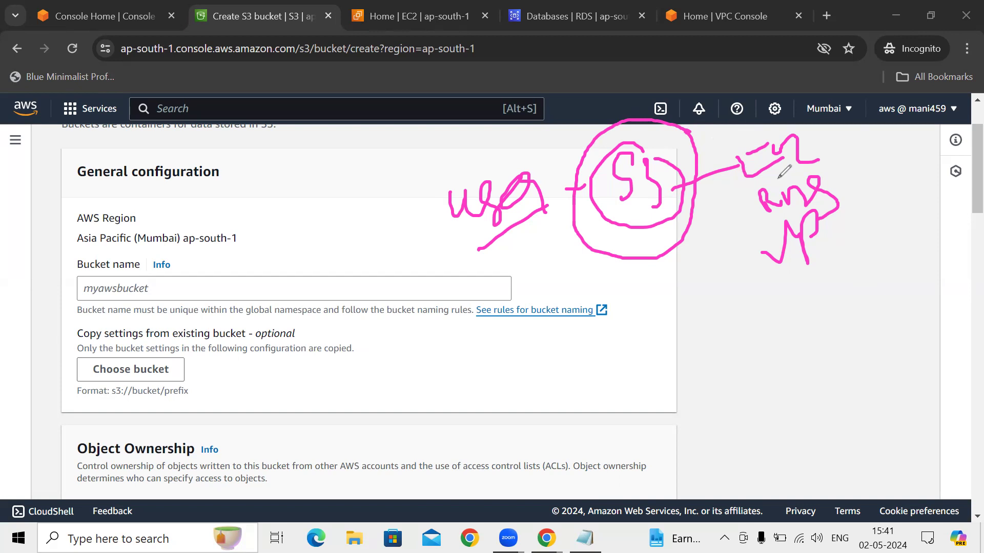
pyautogui.moveTo(794, 127)
pyautogui.mouseDown()
pyautogui.moveTo(737, 198)
pyautogui.moveTo(855, 223)
pyautogui.moveTo(811, 127)
pyautogui.mouseUp()
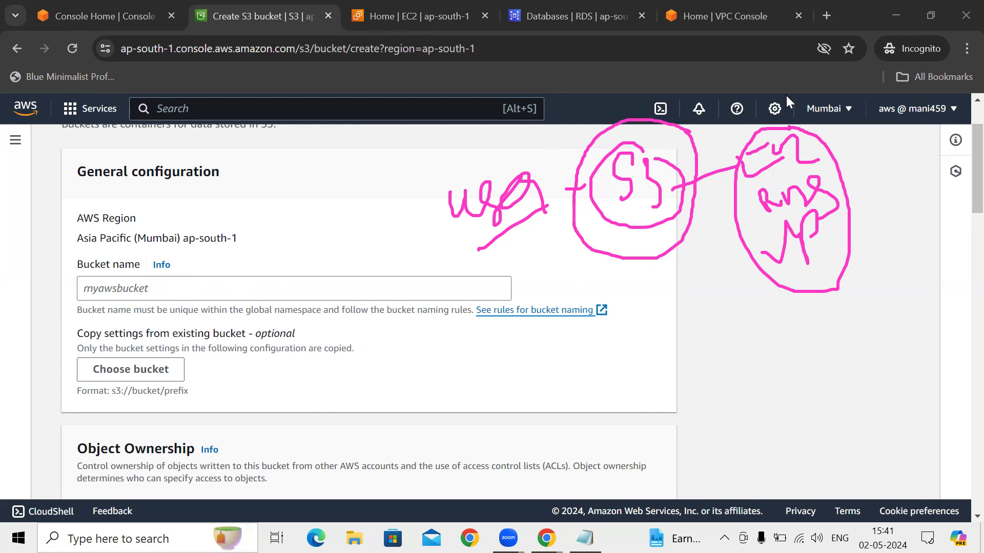
# Name the new bucket jkghchgjkjnbbk, keep the remaining default settings and create it.
pyautogui.click(271, 291)
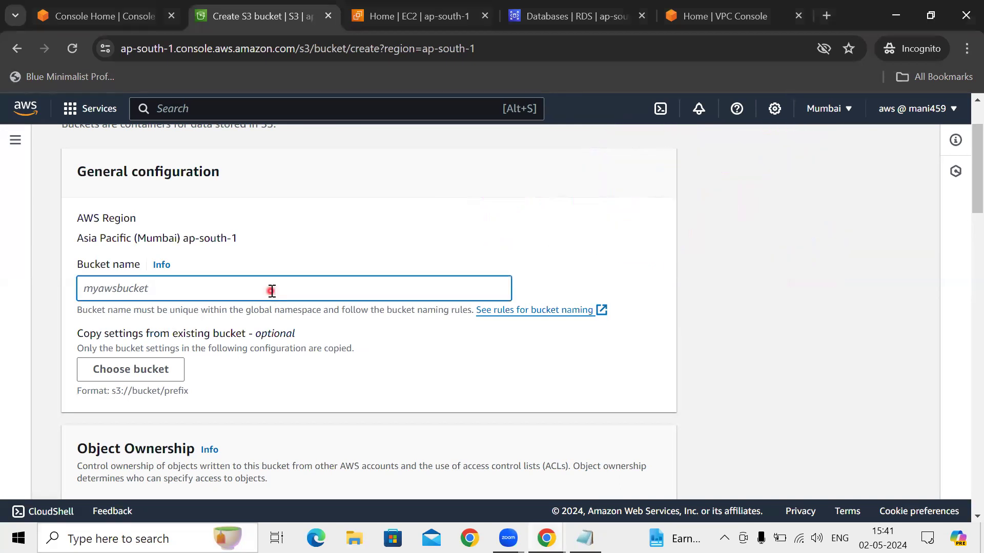
pyautogui.write('jkghd')
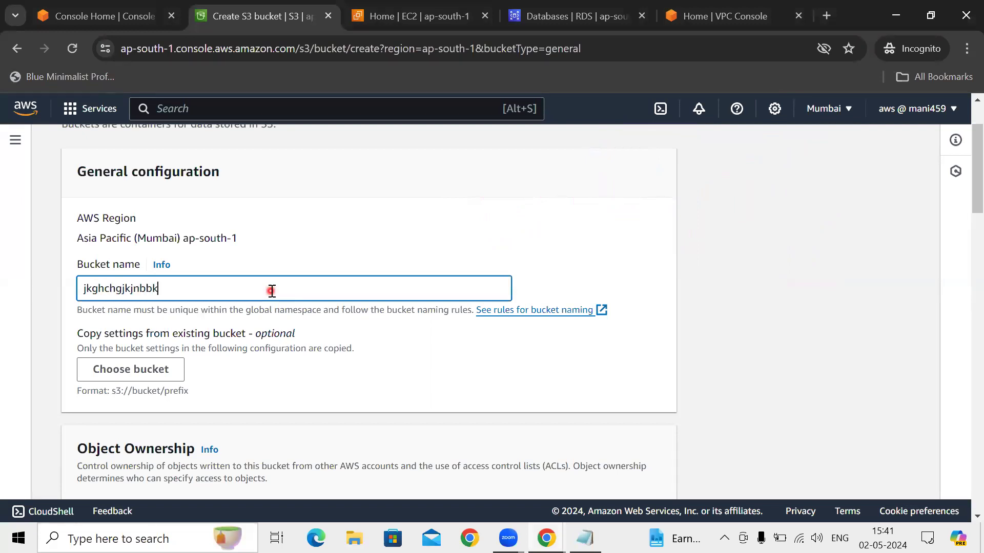
pyautogui.scroll(-20, 536, 303)
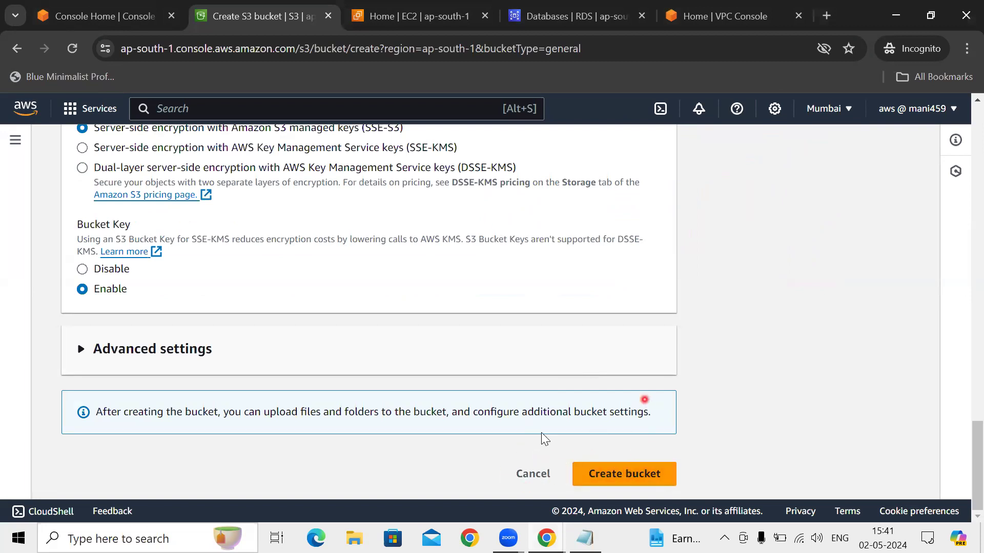
pyautogui.click(614, 461)
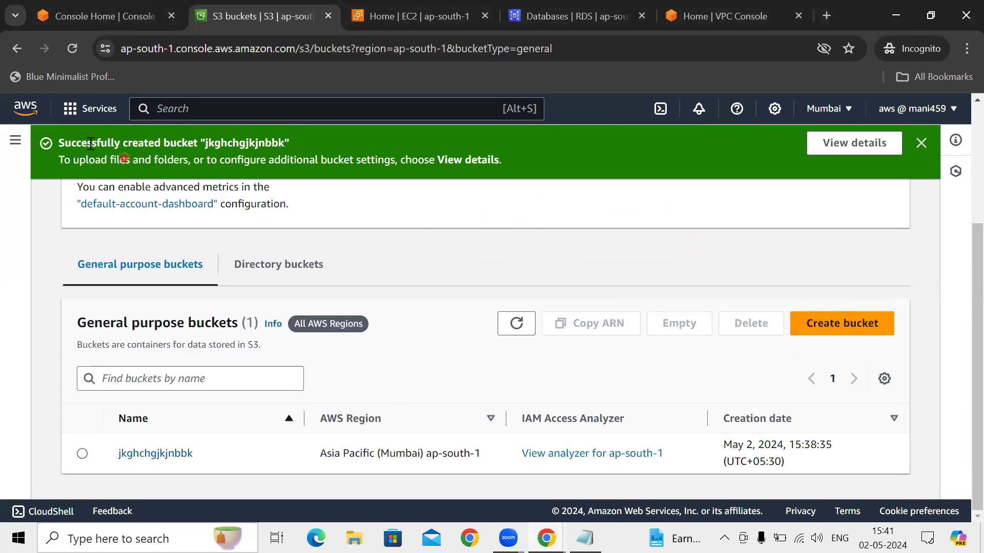
# Open the newly created bucket jkghchgjkjnbbk and examine its object list.
pyautogui.moveTo(55, 143); pyautogui.dragTo(286, 143)
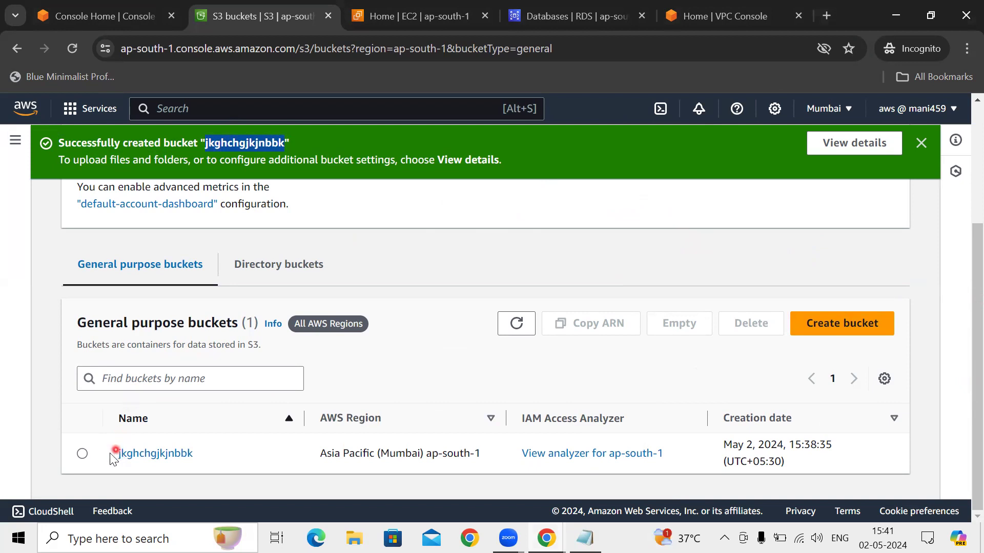
pyautogui.click(165, 454)
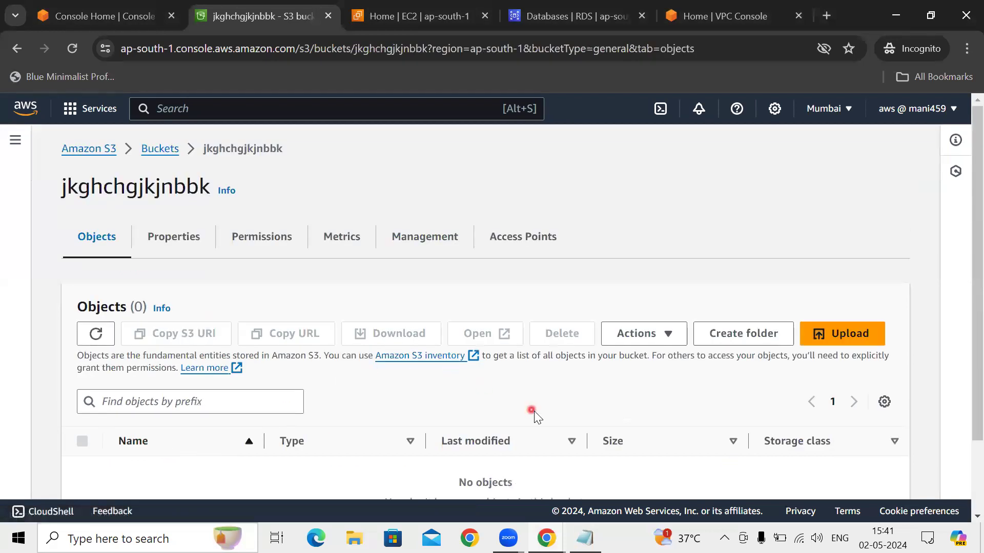
pyautogui.scroll(-2, 508, 383)
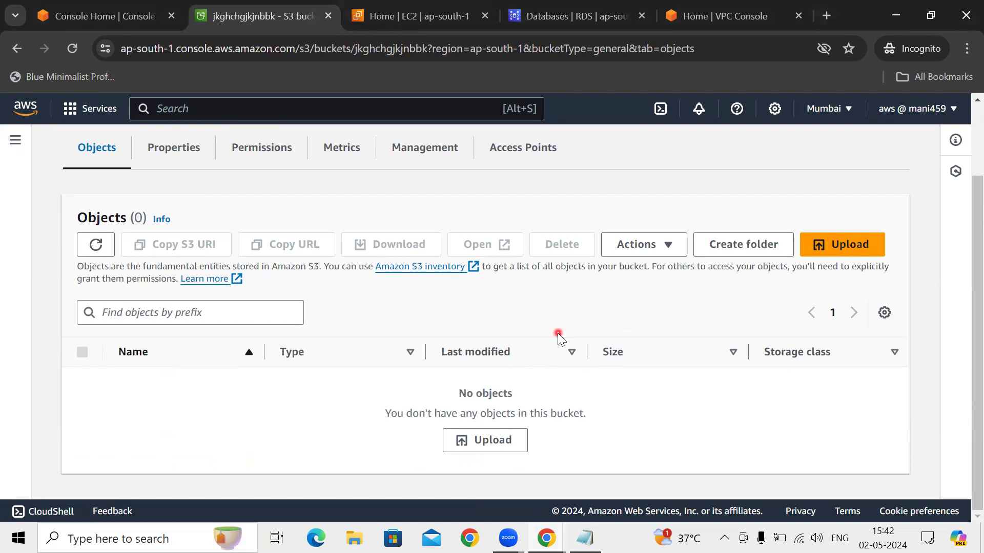
pyautogui.scroll(2, 559, 353)
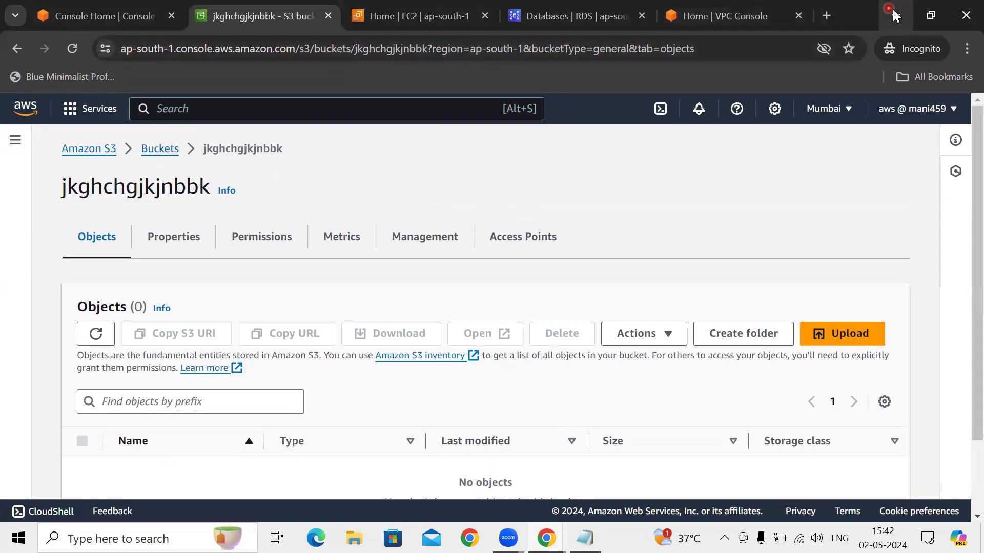
# Close the VPC, RDS and EC2 browser tabs and return to the list of S3 buckets.
pyautogui.click(738, 15)
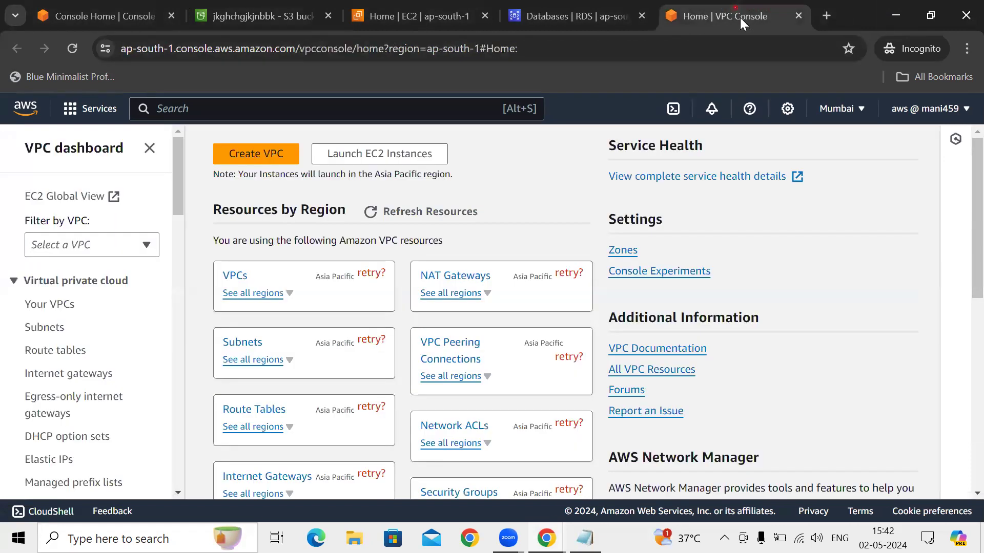
pyautogui.click(590, 14)
pyautogui.click(798, 15)
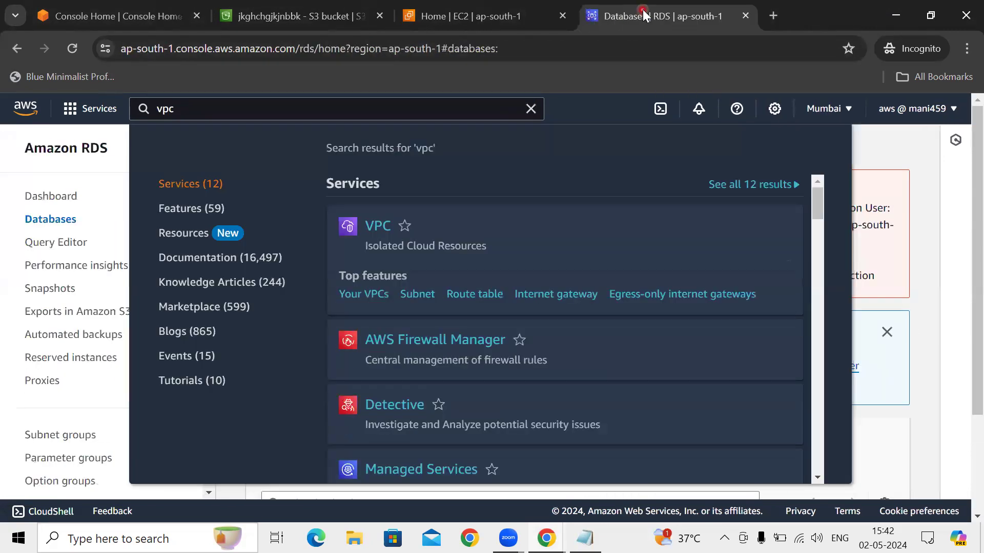
pyautogui.click(531, 110)
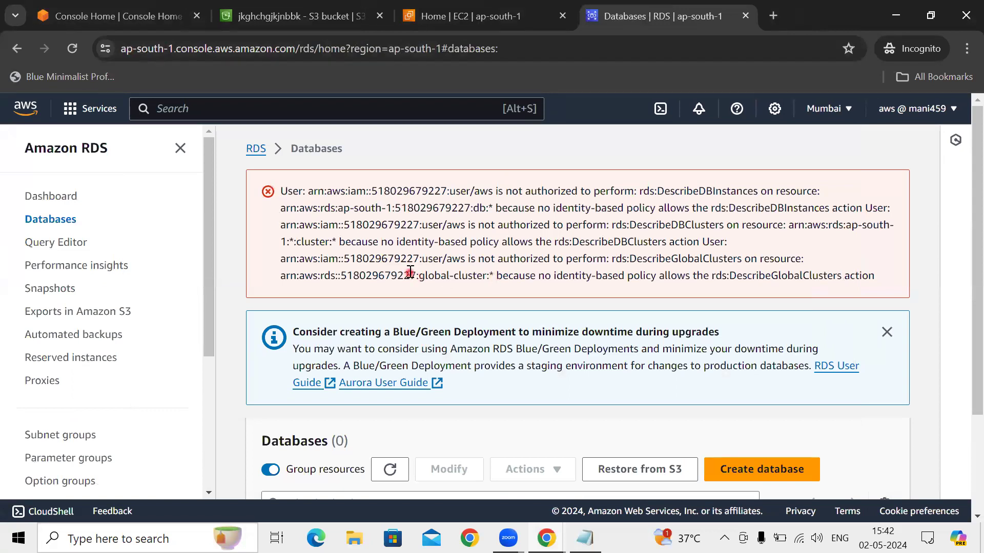
pyautogui.click(746, 15)
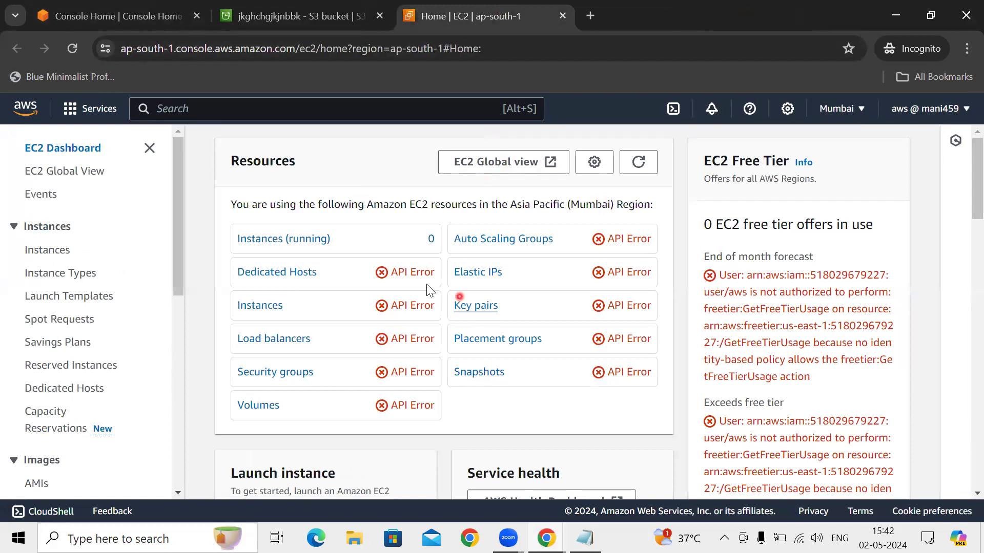
pyautogui.click(564, 16)
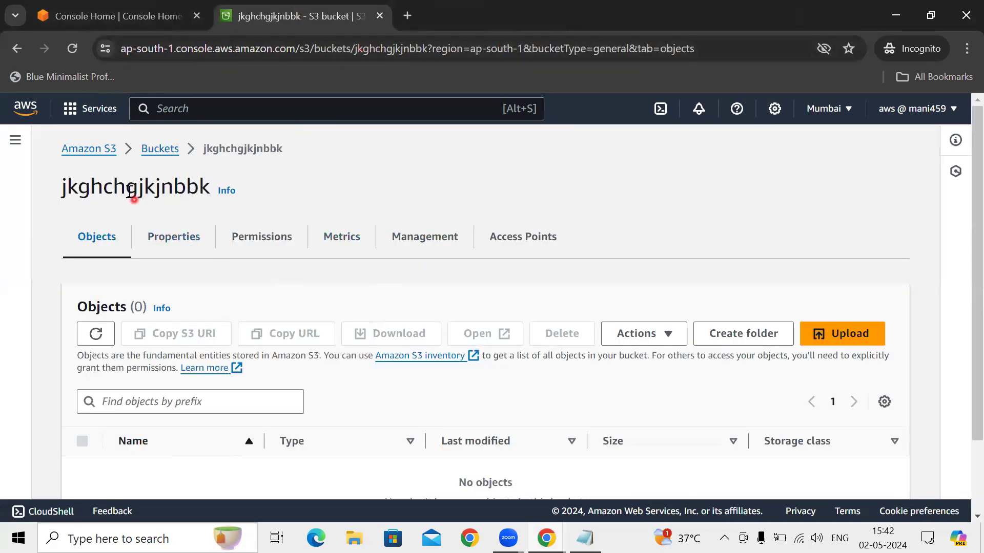
pyautogui.click(159, 148)
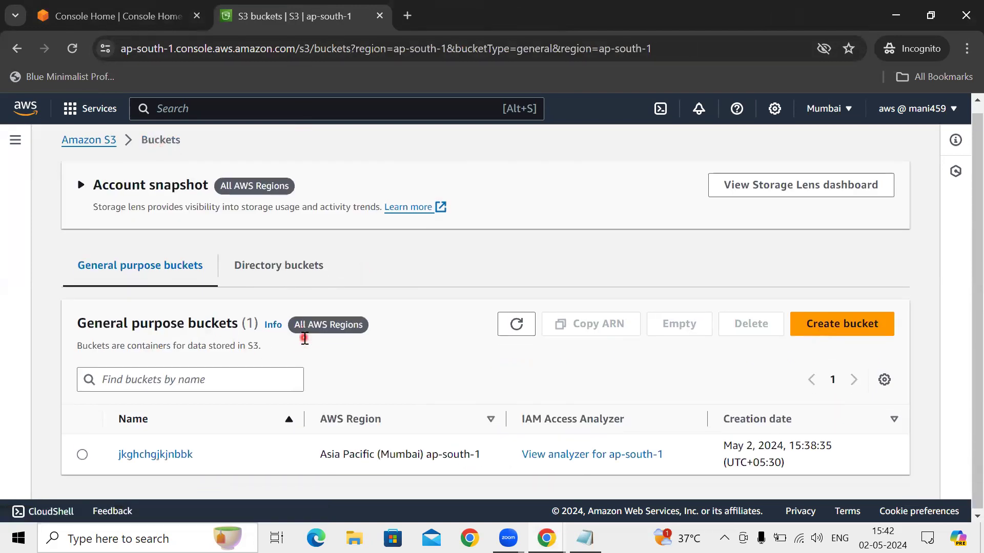
pyautogui.click(83, 454)
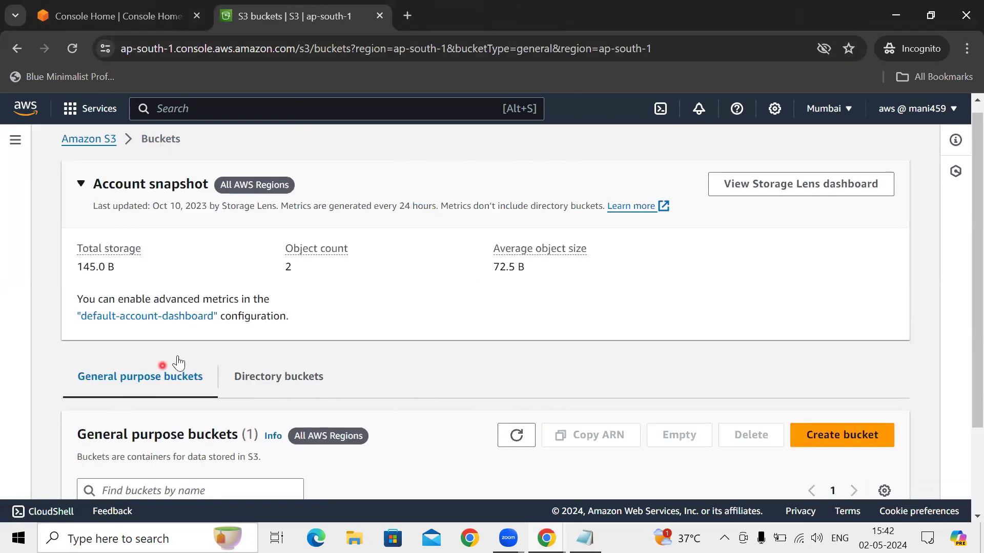
pyautogui.scroll(-2, 237, 406)
pyautogui.click(82, 454)
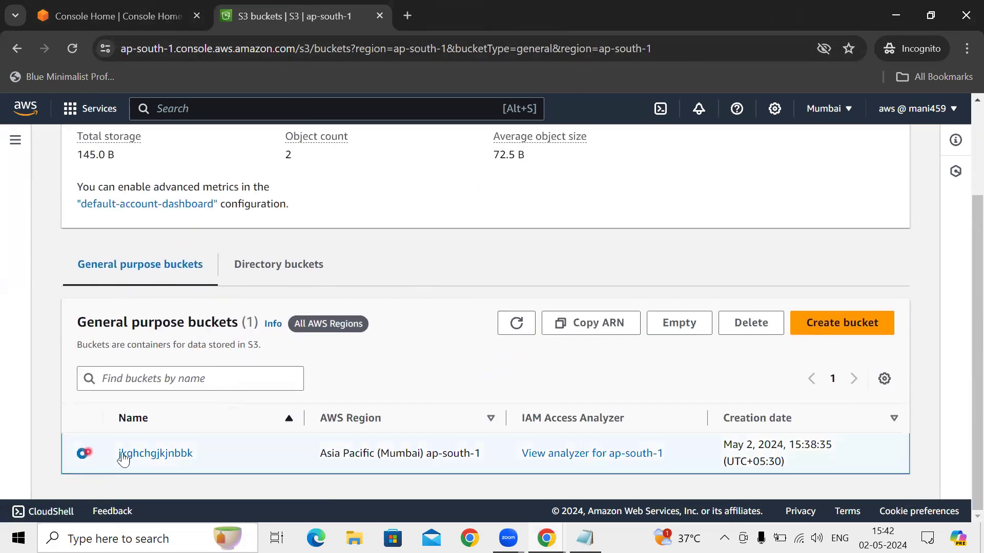
pyautogui.click(752, 326)
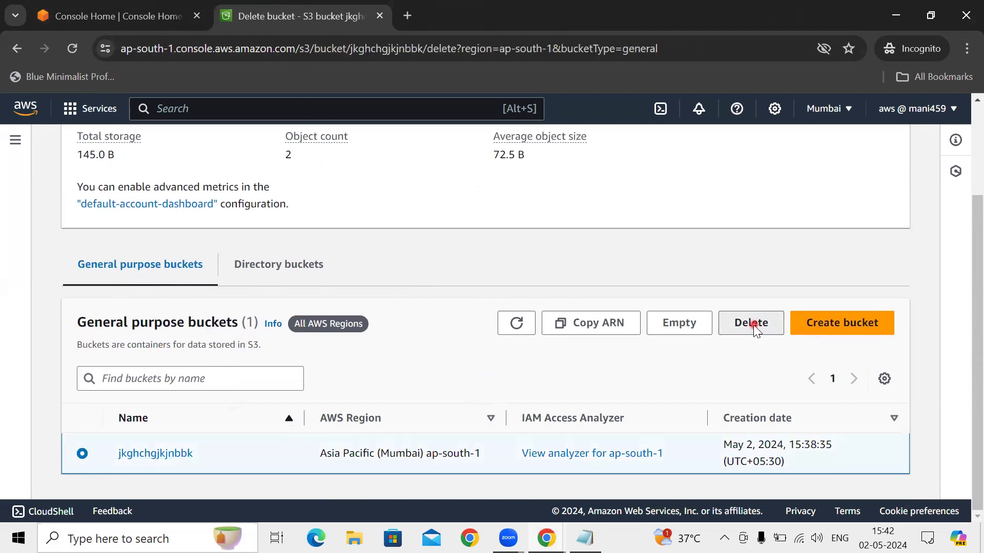
pyautogui.click(238, 360)
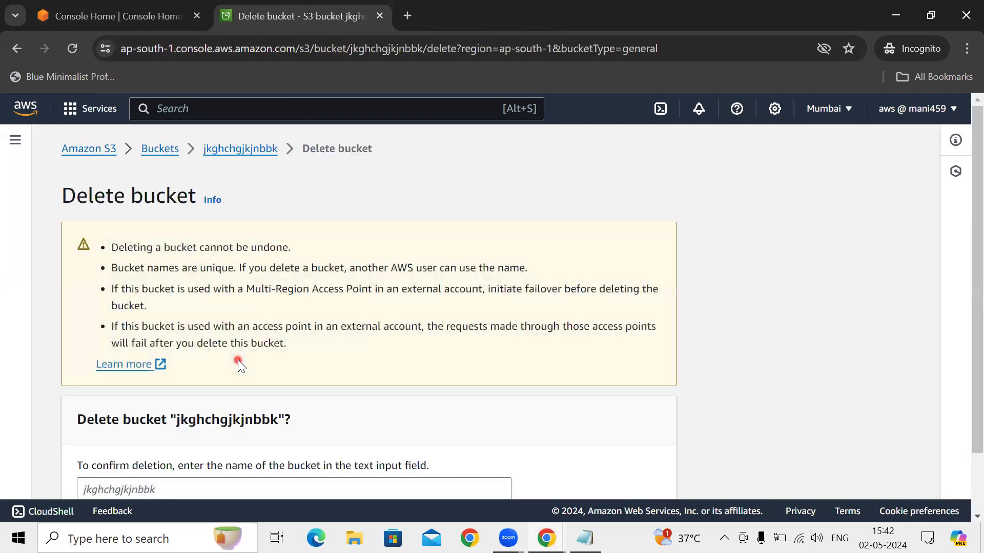
pyautogui.scroll(-1, 338, 398)
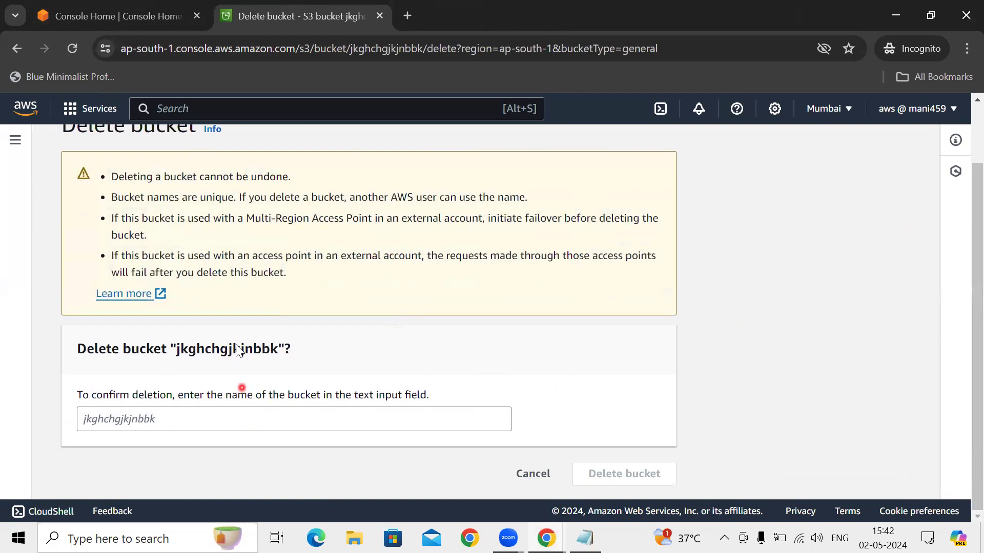
pyautogui.scroll(2, 246, 228)
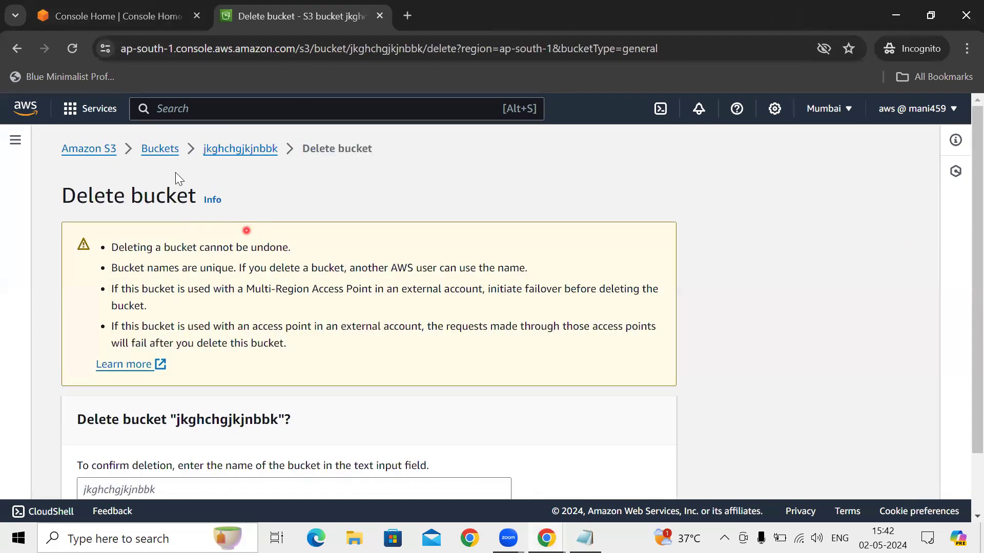
pyautogui.click(161, 150)
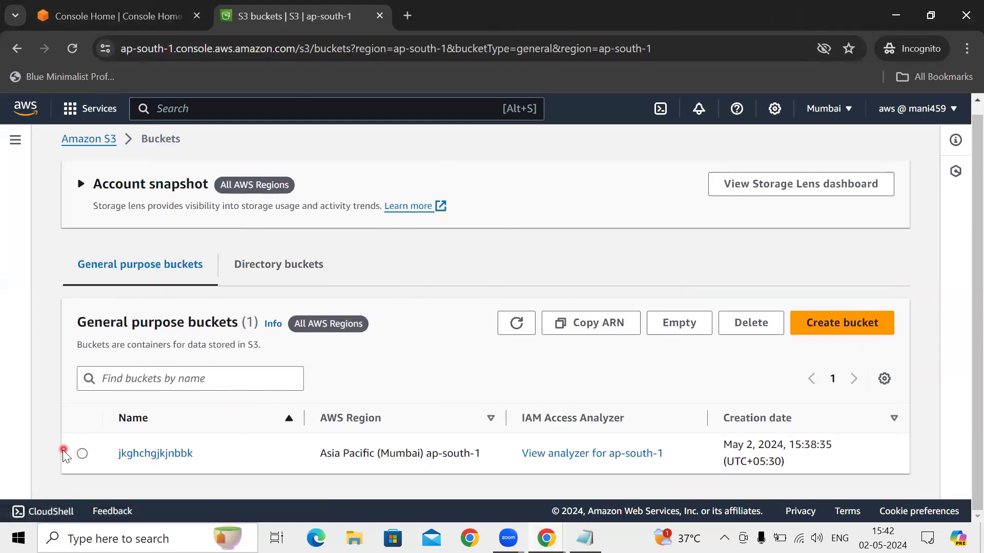
# Delete the bucket jkghchgjkjnbbk, confirming with its name, and dismiss the resulting notification.
pyautogui.scroll(-2, 240, 366)
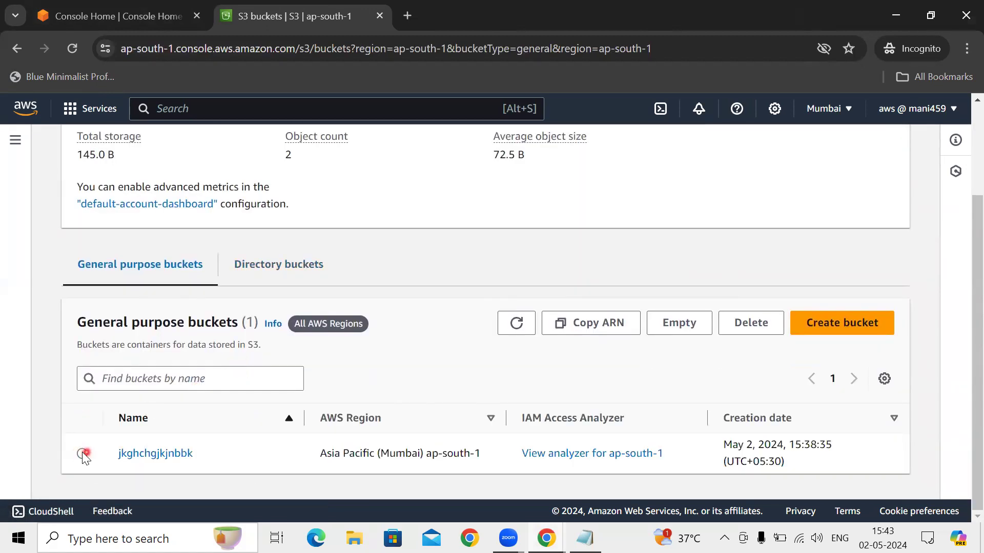
pyautogui.click(83, 454)
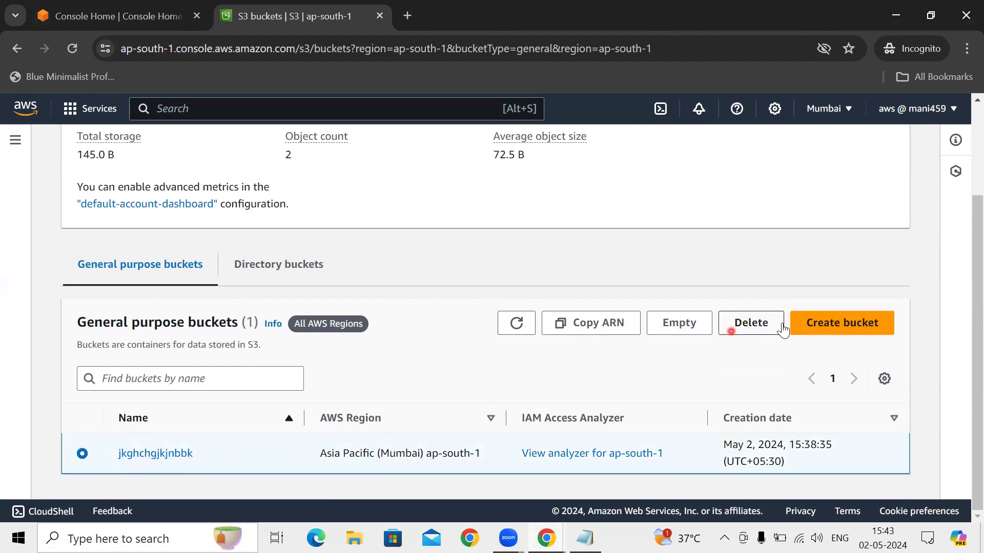
pyautogui.click(751, 324)
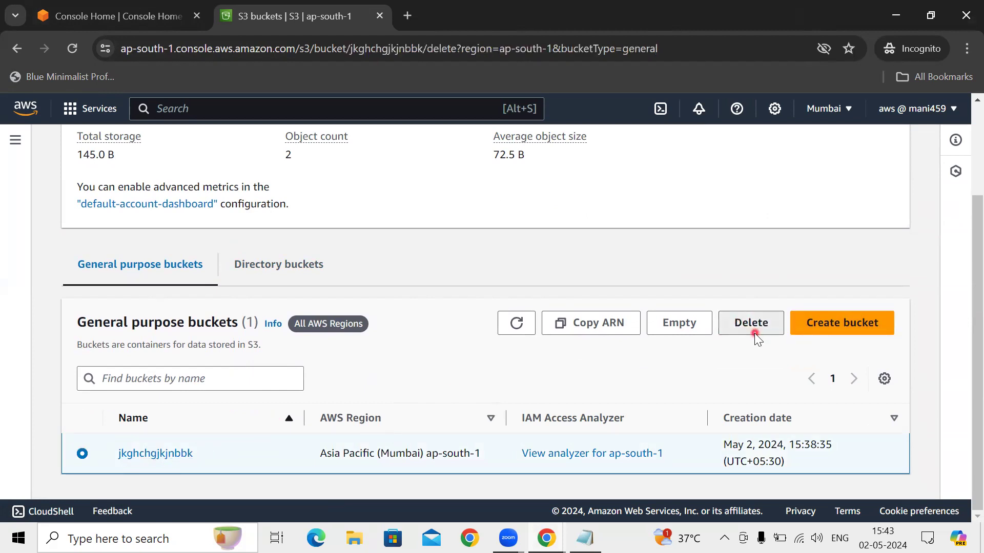
pyautogui.scroll(-2, 271, 350)
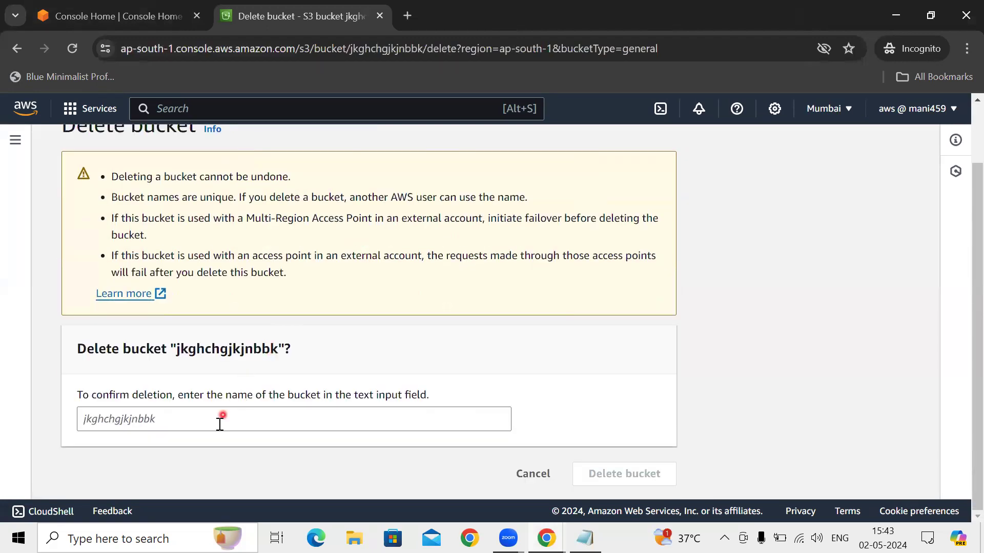
pyautogui.click(190, 419)
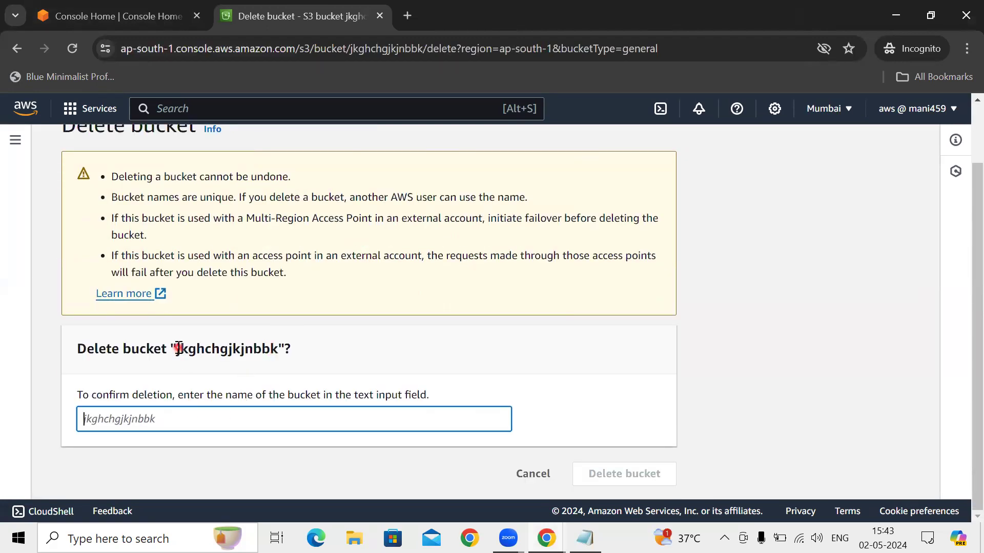
pyautogui.moveTo(176, 350); pyautogui.dragTo(164, 415)
pyautogui.click(260, 416)
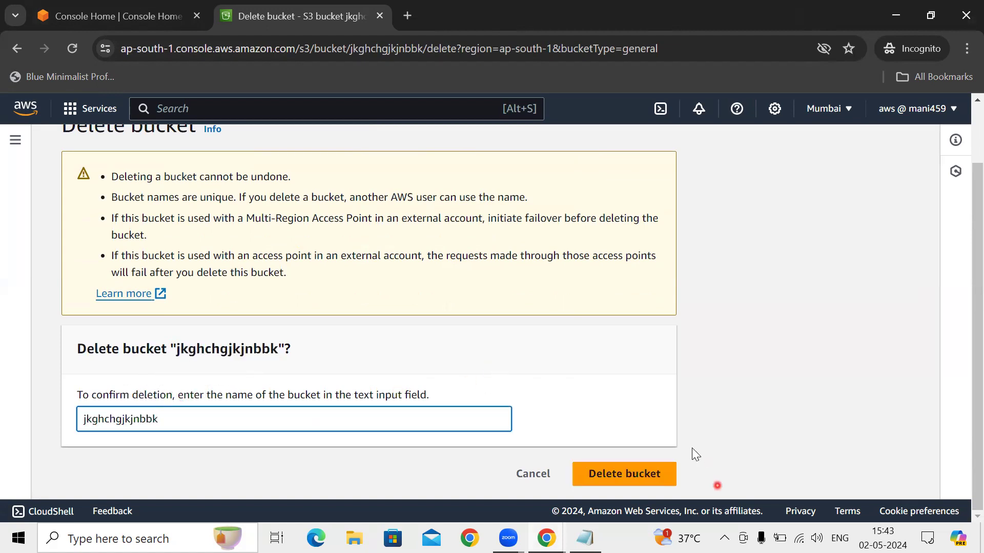
pyautogui.click(631, 461)
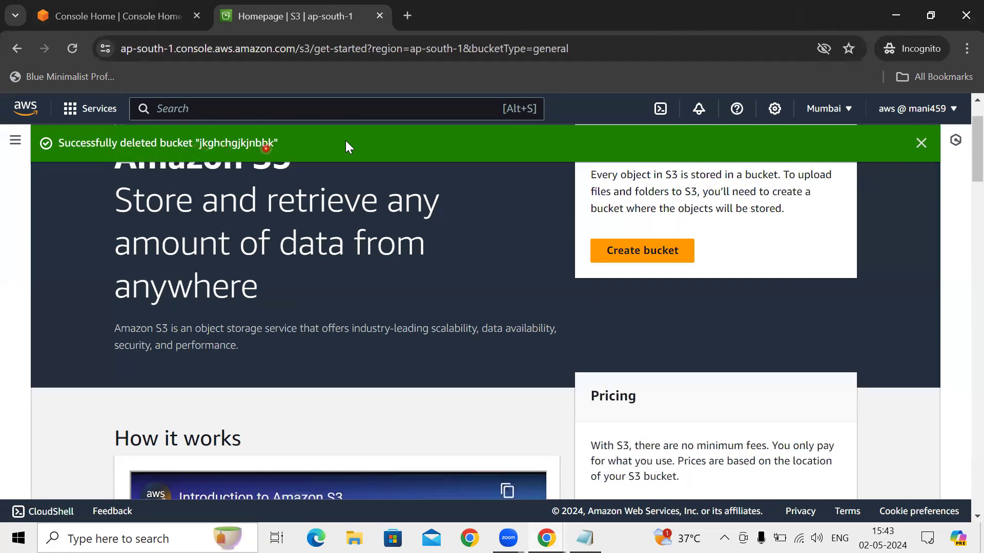
pyautogui.click(921, 143)
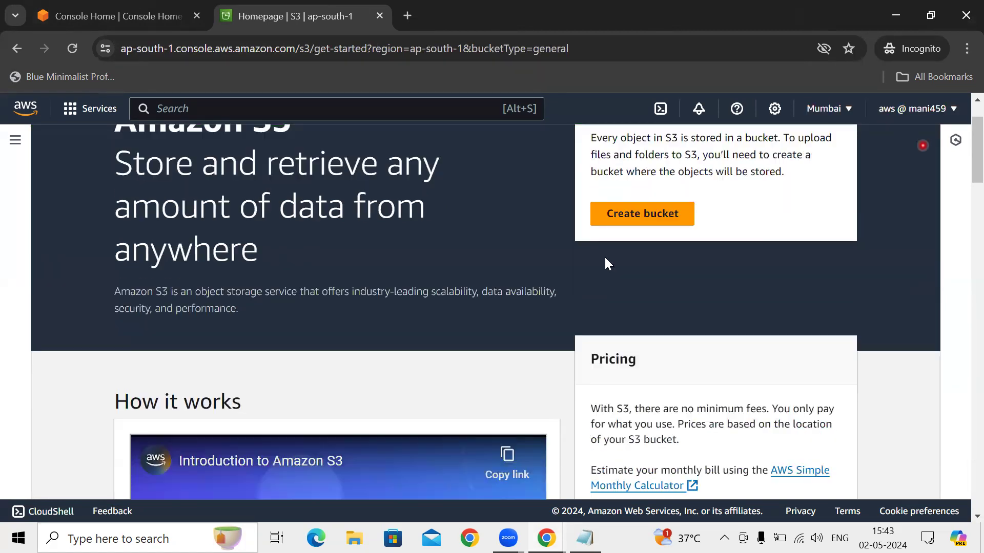
pyautogui.scroll(-10, 264, 318)
pyautogui.scroll(12, 264, 322)
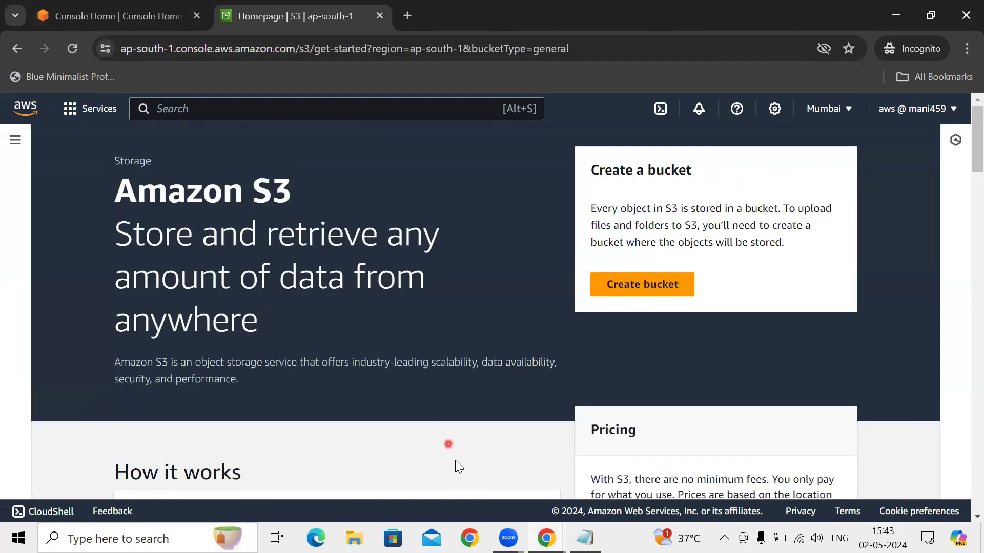
# Switch to the youtube aws notes in Notepad at the IAM - Identity Access Management heading.
pyautogui.moveTo(546, 538)
pyautogui.click(487, 460)
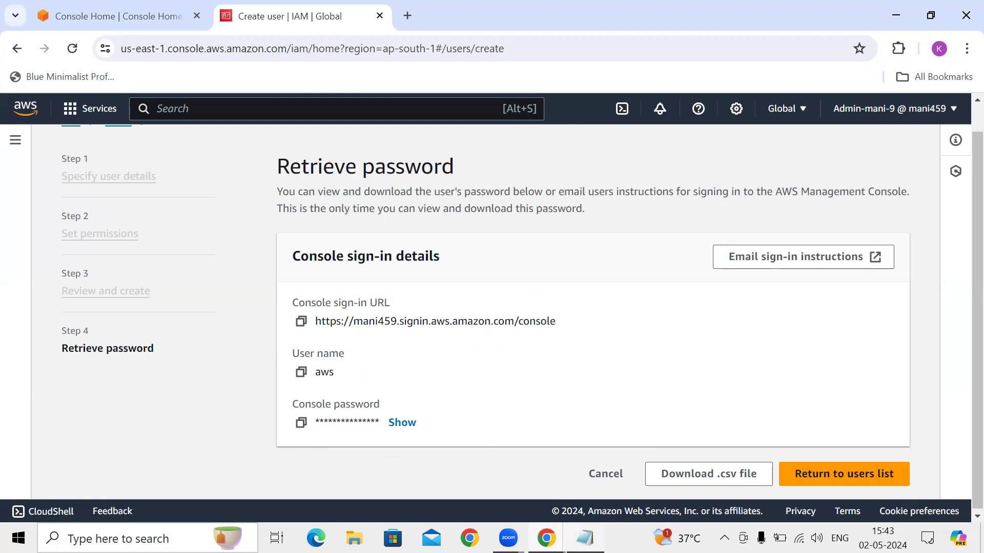
pyautogui.moveTo(585, 538)
pyautogui.click(575, 489)
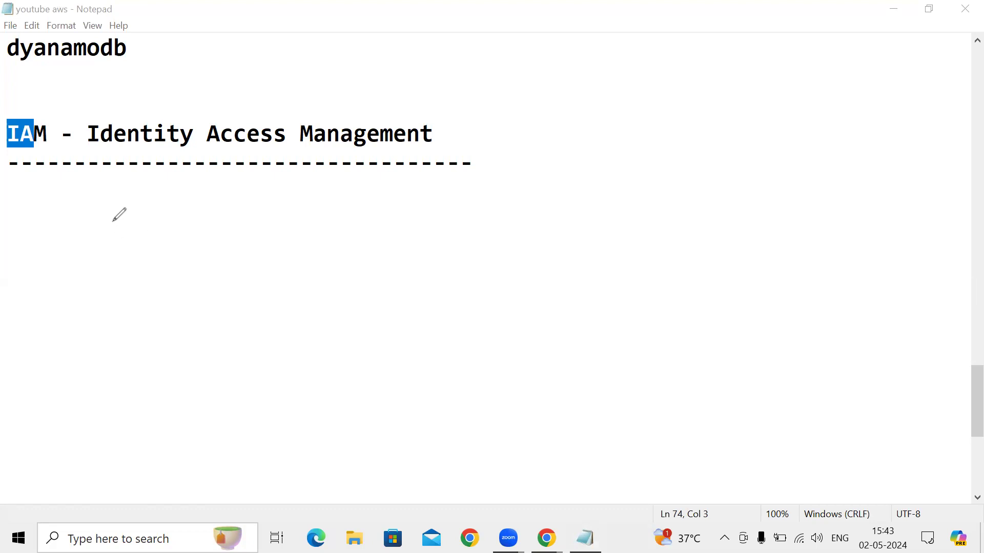
# Handwrite EC2, S3 and RDS as annotations beneath the IAM heading and circle EC2.
pyautogui.moveTo(112, 221)
pyautogui.mouseDown()
pyautogui.moveTo(118, 254)
pyautogui.moveTo(129, 230)
pyautogui.moveTo(141, 236)
pyautogui.moveTo(164, 218)
pyautogui.moveTo(184, 270)
pyautogui.moveTo(200, 247)
pyautogui.moveTo(198, 298)
pyautogui.mouseUp()
pyautogui.moveTo(271, 256)
pyautogui.mouseDown()
pyautogui.moveTo(256, 299)
pyautogui.moveTo(281, 231)
pyautogui.moveTo(306, 259)
pyautogui.mouseUp()
pyautogui.moveTo(300, 219); pyautogui.dragTo(308, 264)
pyautogui.moveTo(345, 207); pyautogui.dragTo(313, 267)
pyautogui.moveTo(169, 186)
pyautogui.mouseDown()
pyautogui.moveTo(81, 237)
pyautogui.moveTo(163, 183)
pyautogui.moveTo(175, 192)
pyautogui.mouseUp()
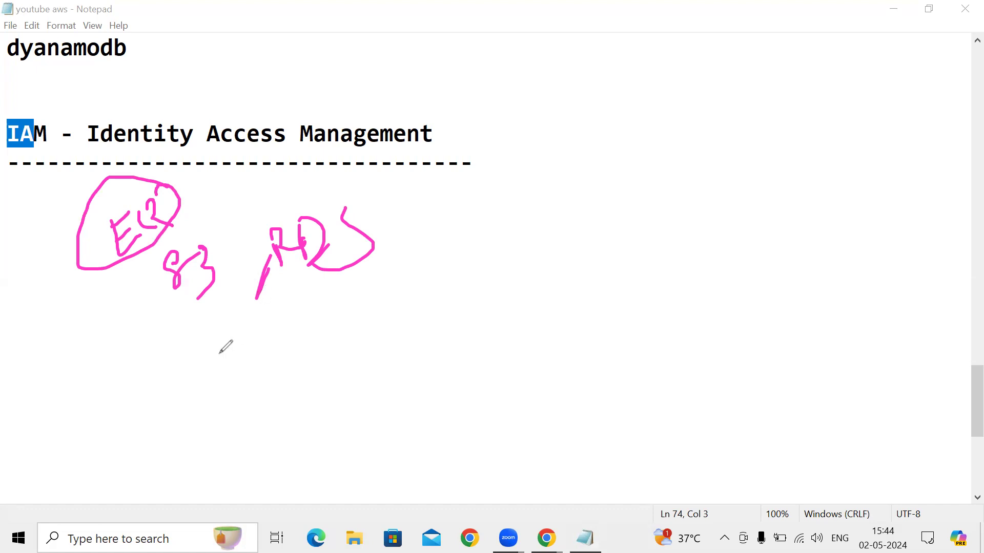
# Handwrite two more annotations, one below the service names and one beside the IAM heading, and circle each.
pyautogui.moveTo(220, 352)
pyautogui.mouseDown()
pyautogui.moveTo(241, 359)
pyautogui.moveTo(244, 340)
pyautogui.moveTo(264, 360)
pyautogui.moveTo(309, 347)
pyautogui.moveTo(328, 319)
pyautogui.moveTo(318, 307)
pyautogui.moveTo(333, 351)
pyautogui.moveTo(385, 337)
pyautogui.moveTo(380, 302)
pyautogui.moveTo(429, 298)
pyautogui.mouseUp()
pyautogui.moveTo(485, 295); pyautogui.dragTo(500, 285)
pyautogui.moveTo(459, 243)
pyautogui.mouseDown()
pyautogui.moveTo(489, 376)
pyautogui.moveTo(464, 260)
pyautogui.mouseUp()
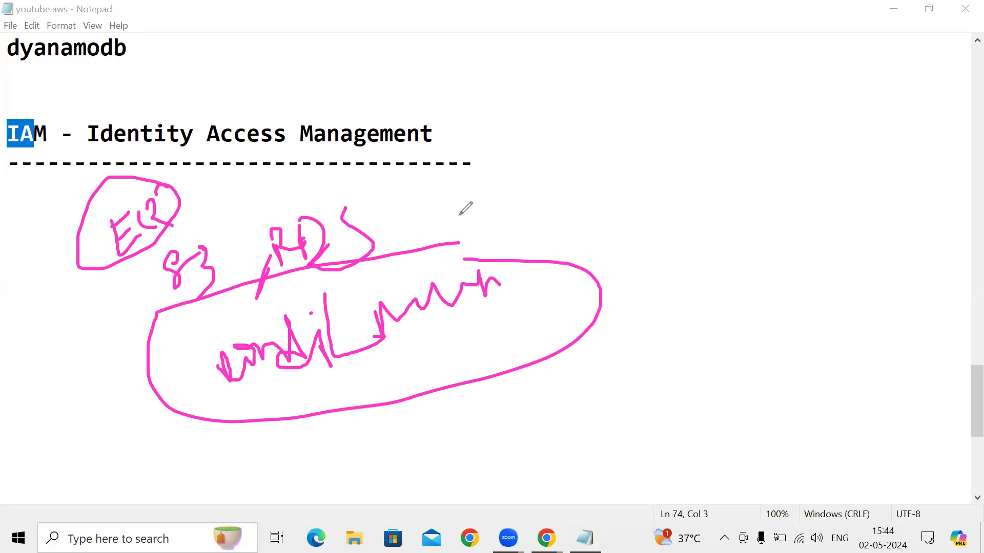
pyautogui.moveTo(564, 224)
pyautogui.mouseDown()
pyautogui.moveTo(615, 179)
pyautogui.moveTo(625, 191)
pyautogui.moveTo(644, 169)
pyautogui.moveTo(699, 176)
pyautogui.mouseUp()
pyautogui.moveTo(714, 174)
pyautogui.mouseDown()
pyautogui.moveTo(723, 177)
pyautogui.moveTo(734, 154)
pyautogui.moveTo(766, 163)
pyautogui.mouseUp()
pyautogui.moveTo(768, 118)
pyautogui.mouseDown()
pyautogui.moveTo(837, 148)
pyautogui.moveTo(752, 122)
pyautogui.mouseUp()
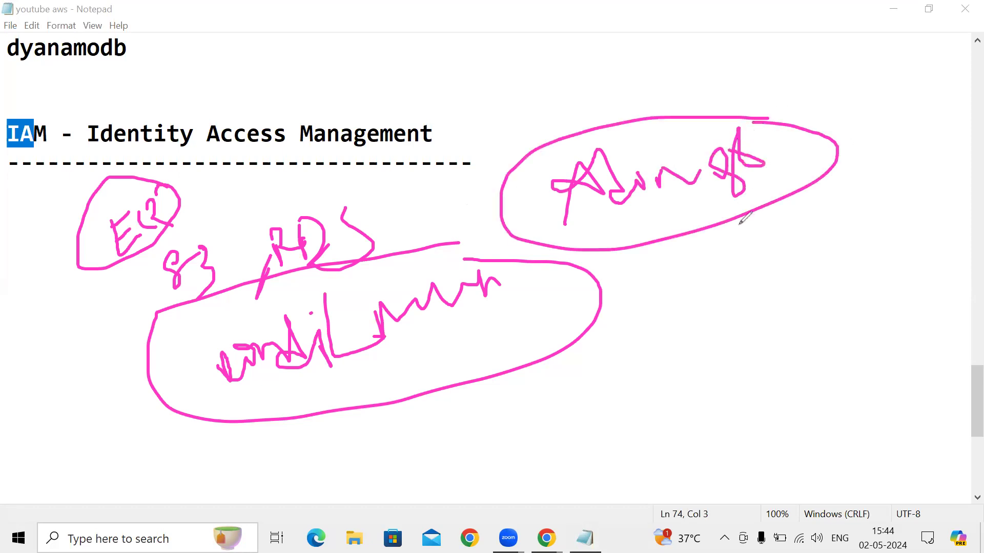
# Add a circled Deny annotation, a note beneath it and a tick beside EC2, ending with all drawn annotations cleared.
pyautogui.moveTo(629, 284)
pyautogui.mouseDown()
pyautogui.moveTo(641, 336)
pyautogui.moveTo(666, 282)
pyautogui.moveTo(710, 294)
pyautogui.moveTo(759, 262)
pyautogui.moveTo(776, 309)
pyautogui.mouseUp()
pyautogui.moveTo(710, 243)
pyautogui.mouseDown()
pyautogui.moveTo(905, 336)
pyautogui.moveTo(716, 233)
pyautogui.mouseUp()
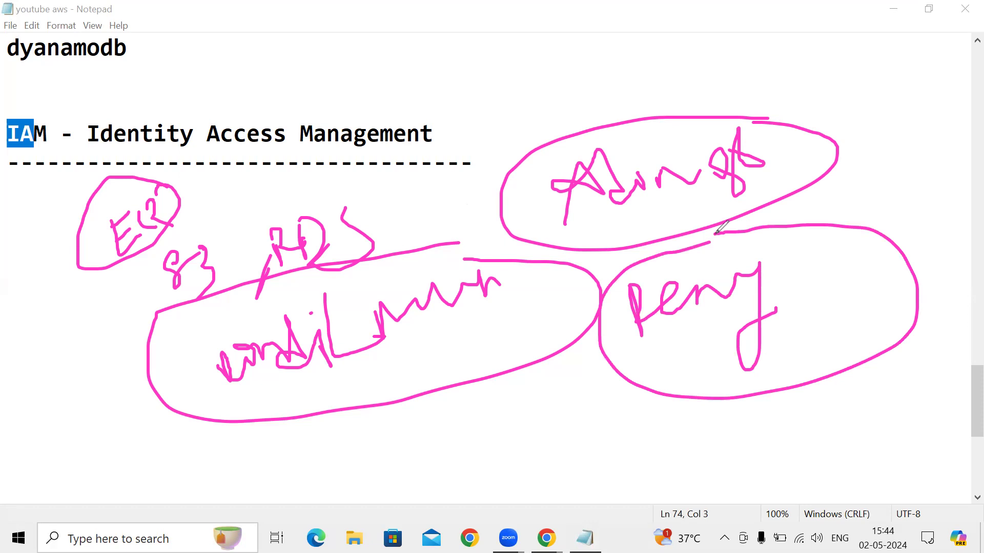
pyautogui.moveTo(727, 242)
pyautogui.mouseDown()
pyautogui.moveTo(642, 259)
pyautogui.moveTo(706, 246)
pyautogui.moveTo(700, 251)
pyautogui.mouseUp()
pyautogui.moveTo(501, 421)
pyautogui.mouseDown()
pyautogui.moveTo(544, 394)
pyautogui.moveTo(584, 404)
pyautogui.moveTo(603, 377)
pyautogui.moveTo(626, 410)
pyautogui.mouseUp()
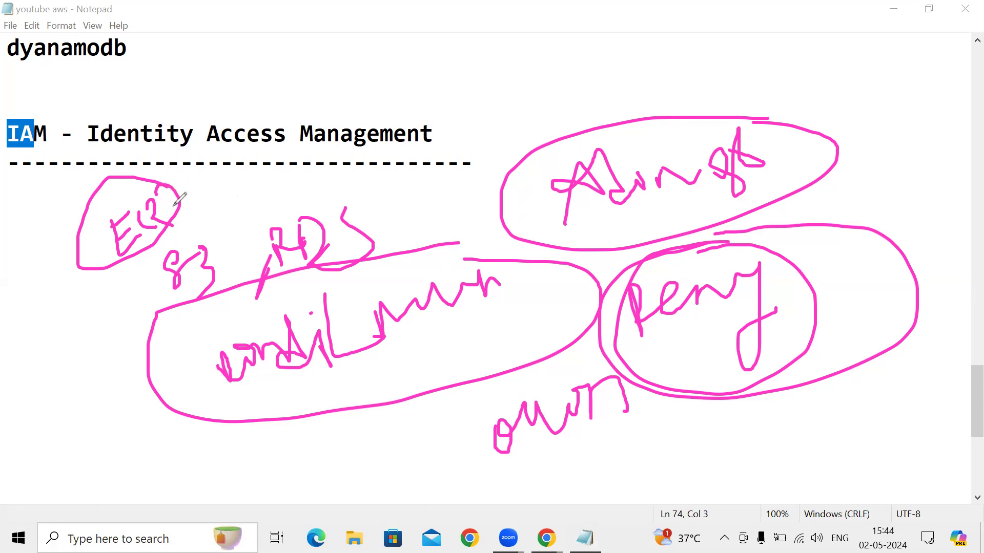
pyautogui.moveTo(172, 201)
pyautogui.mouseDown()
pyautogui.moveTo(218, 152)
pyautogui.moveTo(238, 103)
pyautogui.mouseUp()
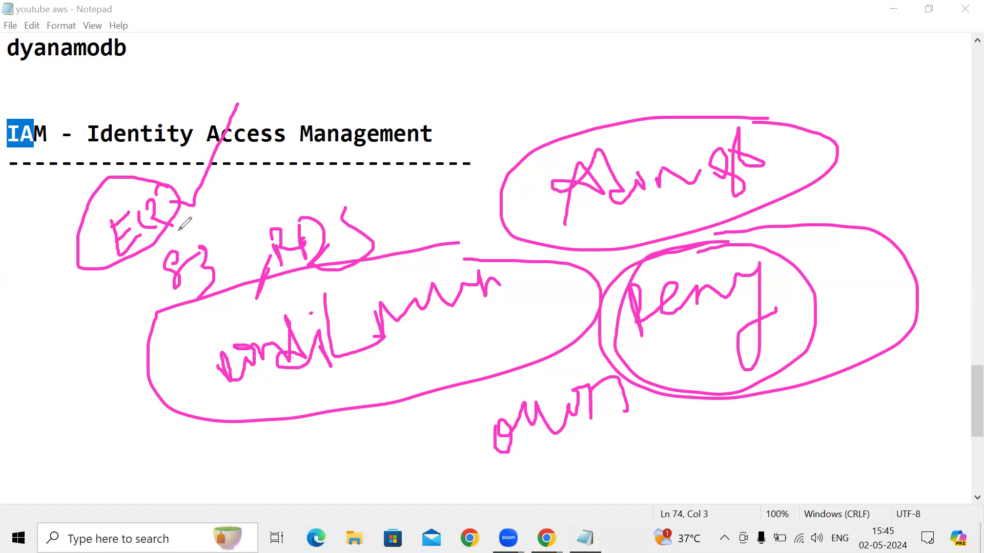
pyautogui.click(365, 145)
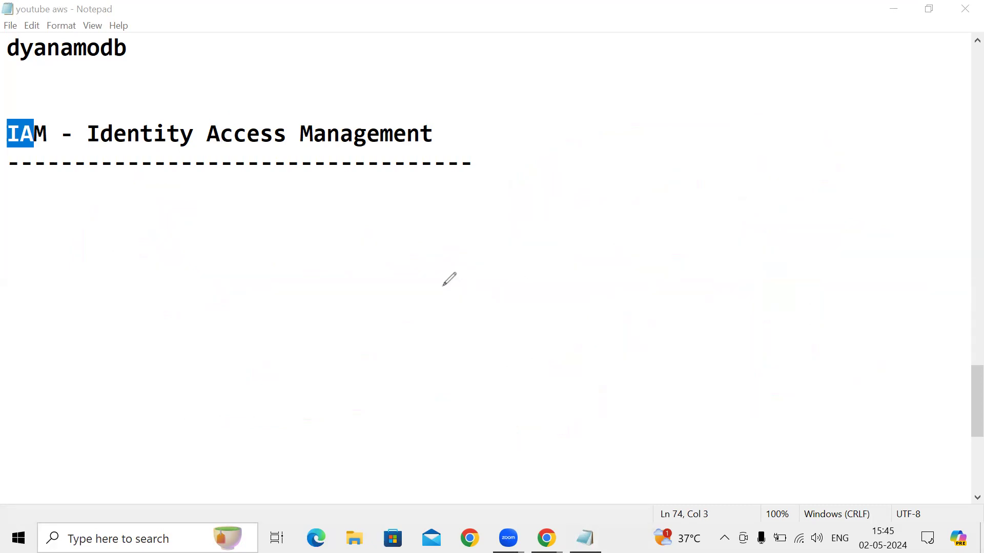